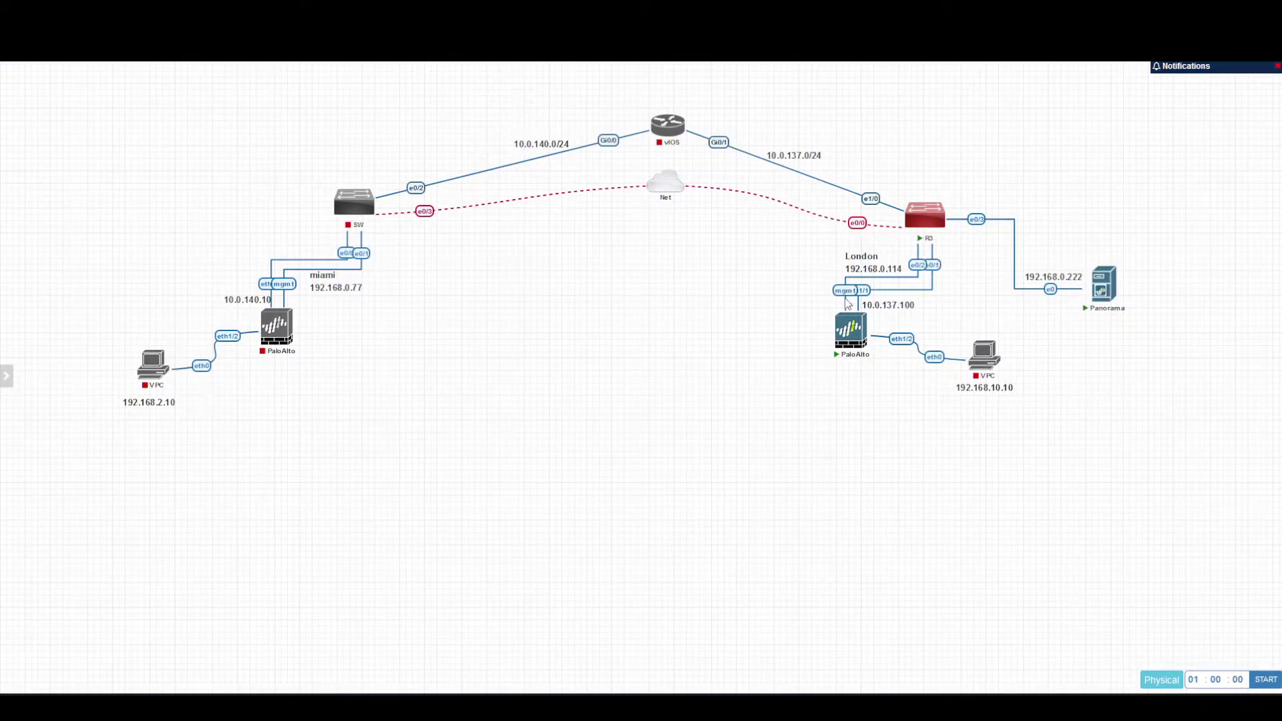
Start a new device certificate named GlobalProtect in the London template.
{"action": "mouse_move", "coordinate": [853, 356]}
{"action": "mouse_move", "coordinate": [973, 361]}
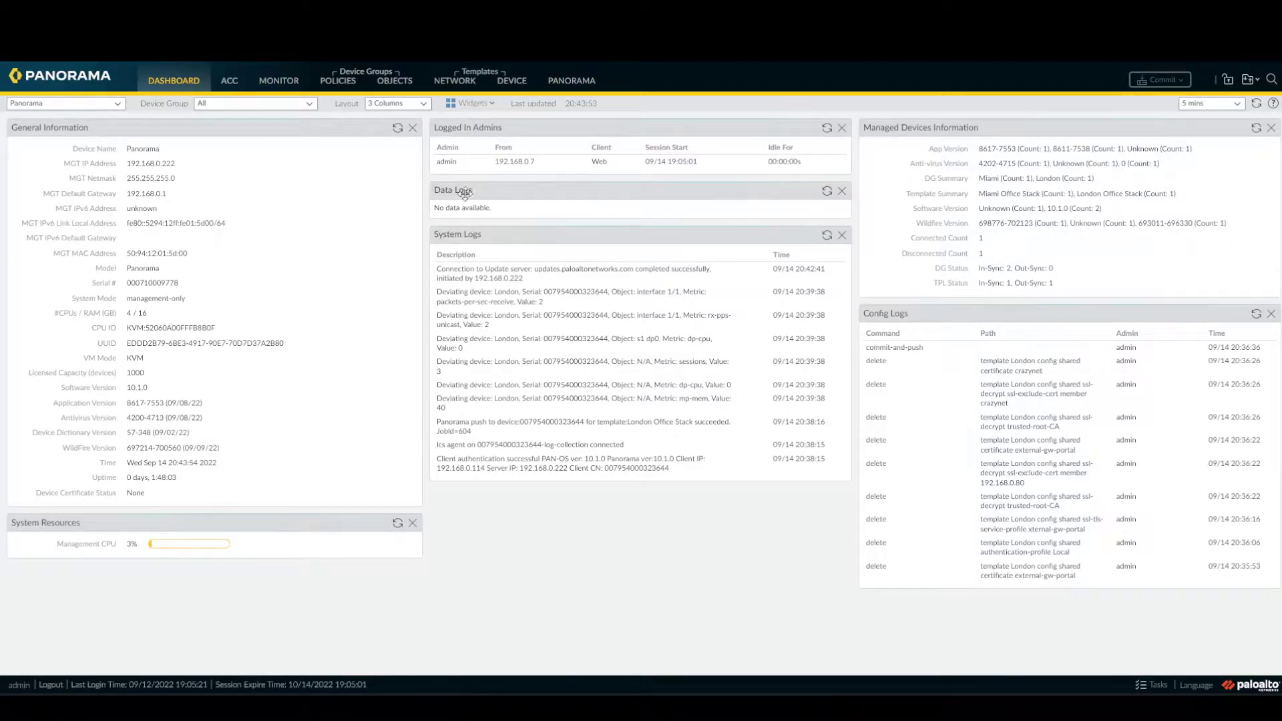
{"action": "left_click", "coordinate": [517, 93]}
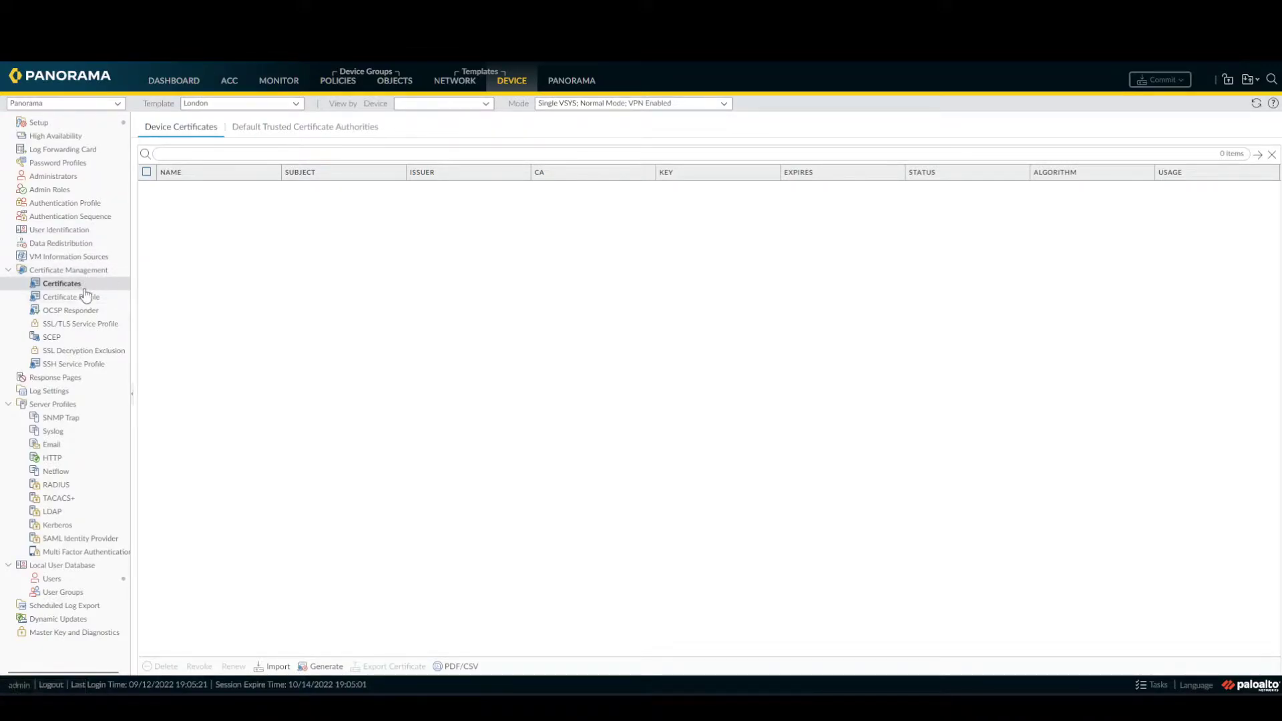
{"action": "left_click", "coordinate": [325, 665]}
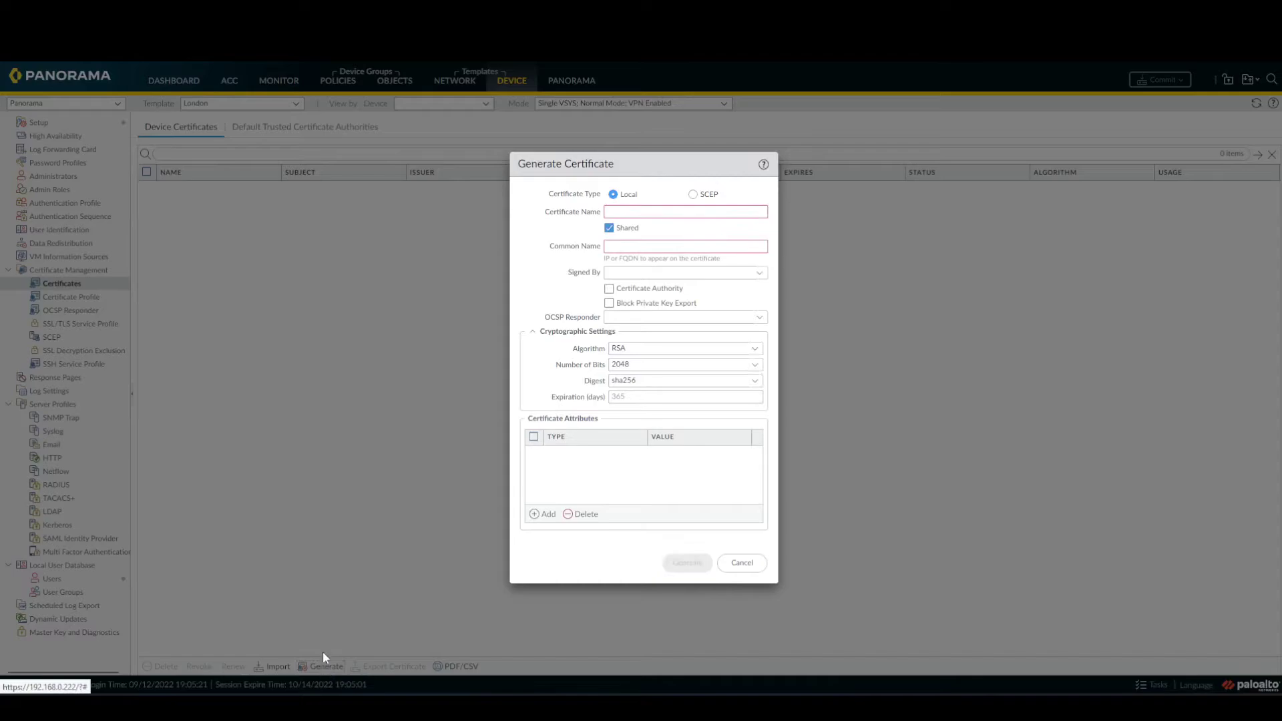
{"action": "left_click", "coordinate": [661, 212]}
{"action": "type", "text": "Global"}
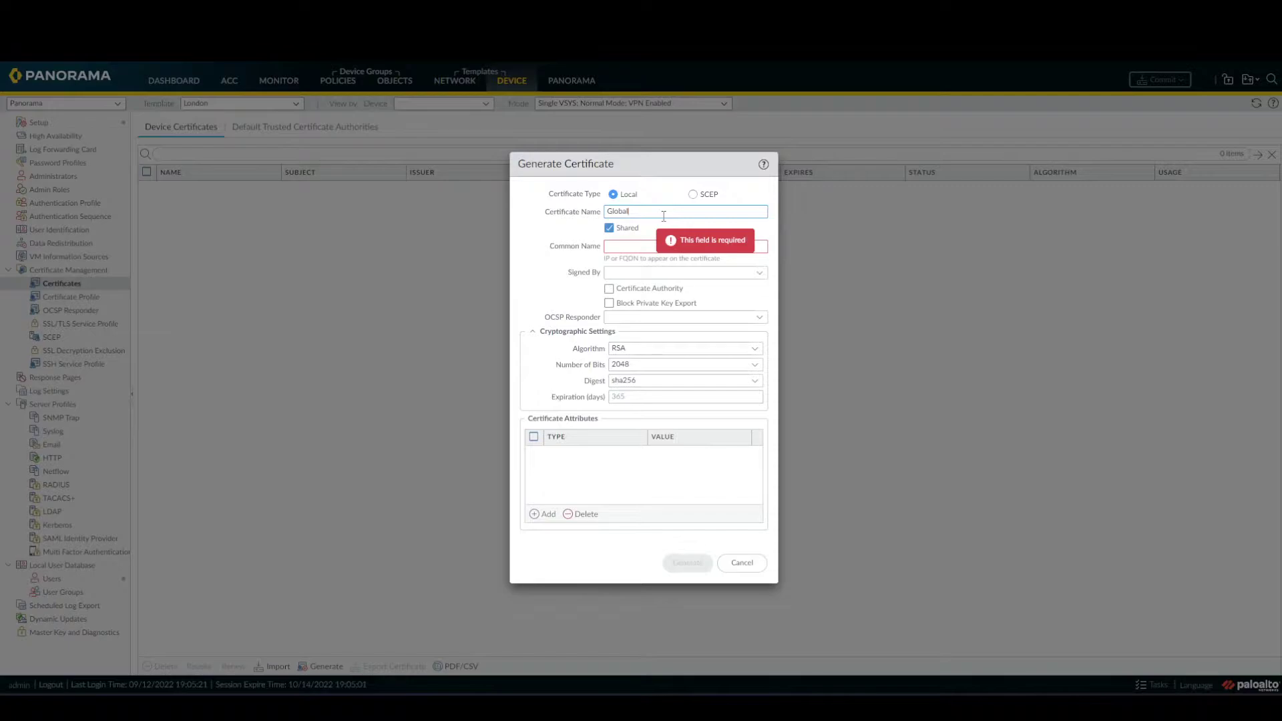
{"action": "type", "text": "PRO"}
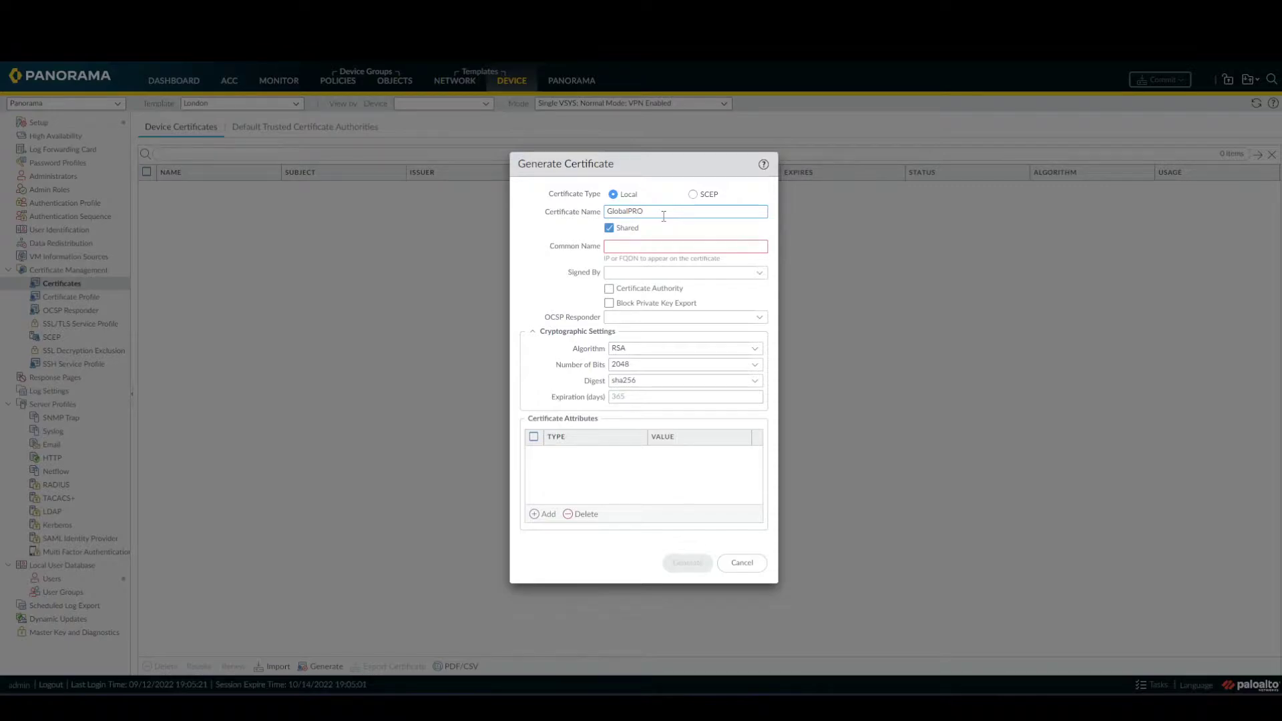
{"action": "key", "text": "BackSpace"}
{"action": "key", "text": "BackSpace"}
{"action": "type", "text": "rotect"}
Set common name GlobalProtect, mark it as a Certificate Authority, and generate it.
{"action": "left_click_drag", "start_coordinate": [664, 216], "coordinate": [588, 202]}
{"action": "key", "text": "ctrl+c"}
{"action": "left_click", "coordinate": [741, 247]}
{"action": "key", "text": "ctrl+v"}
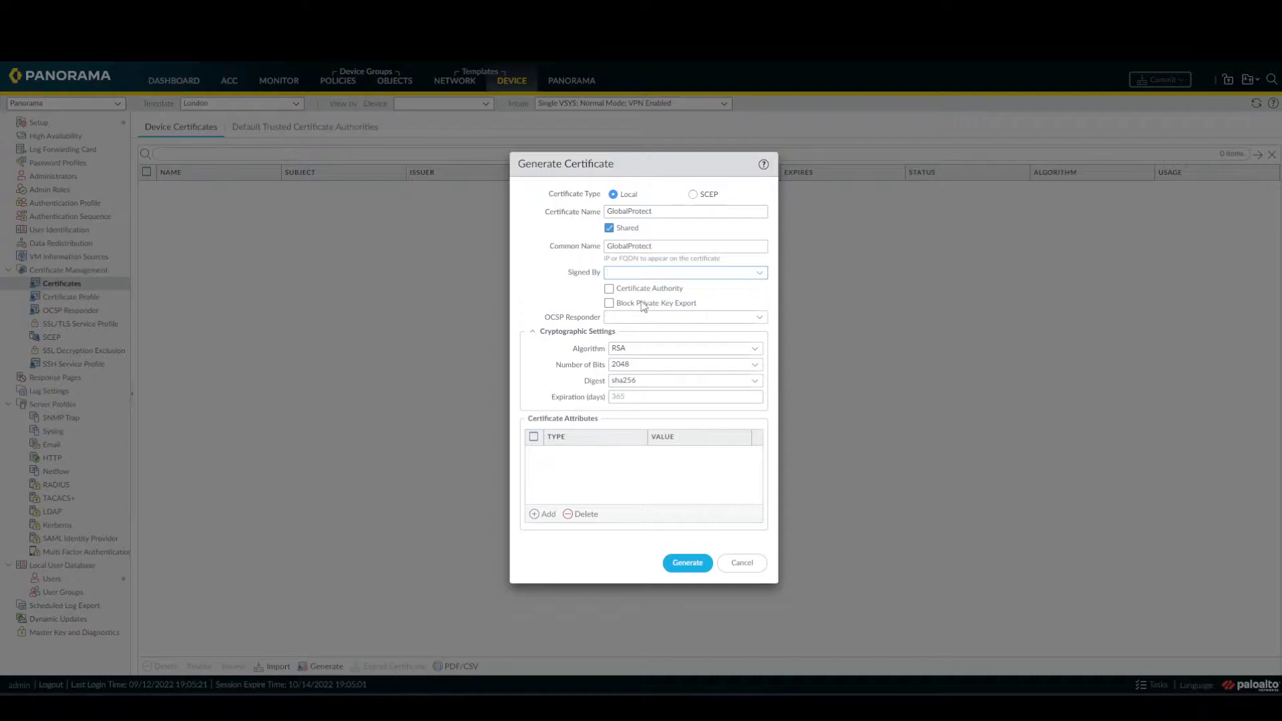
{"action": "left_click", "coordinate": [608, 290]}
{"action": "left_click", "coordinate": [689, 565]}
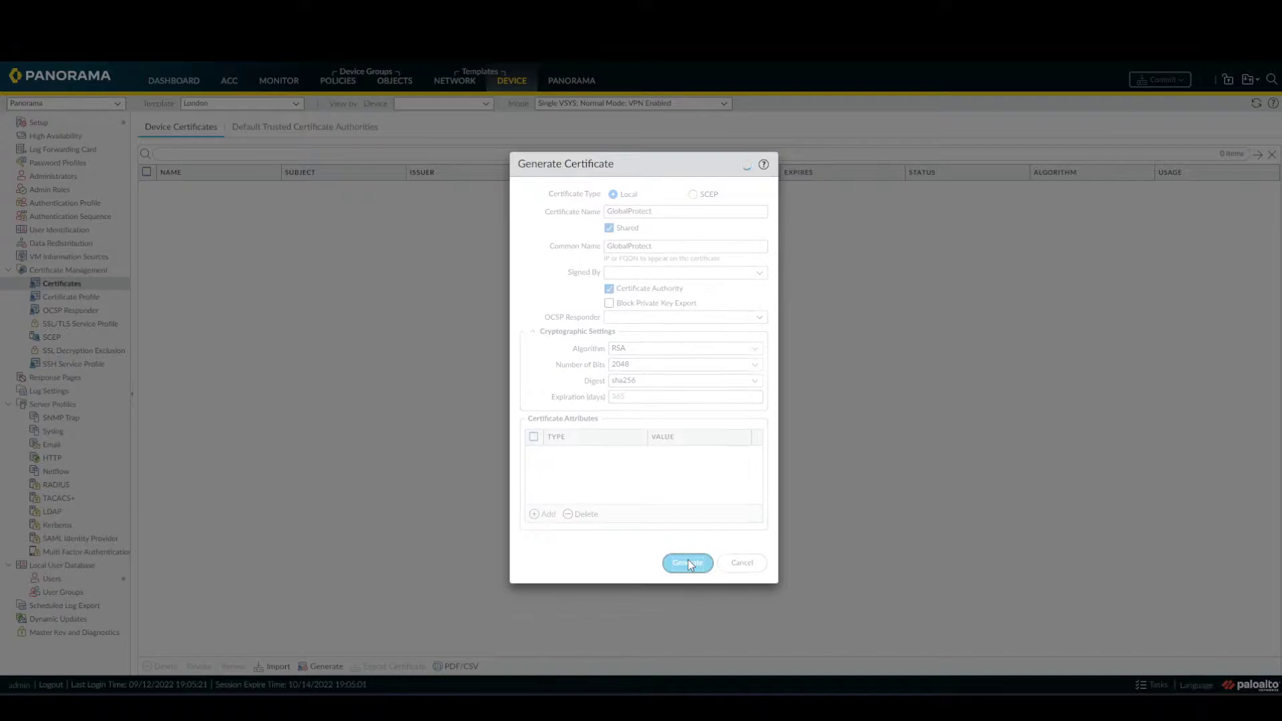
{"action": "left_click", "coordinate": [637, 407]}
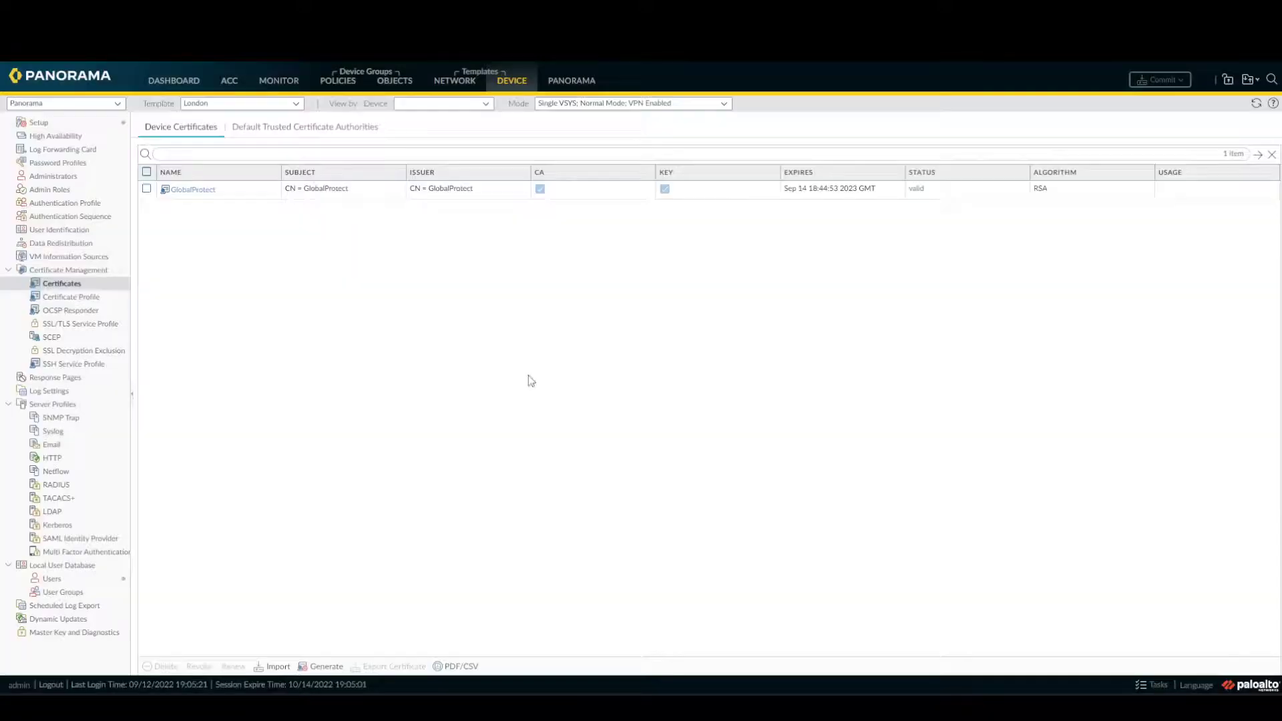
Generate certificate external-gw-portal with common name 192.168.0.80, signed by GlobalProtect.
{"action": "left_click", "coordinate": [148, 191]}
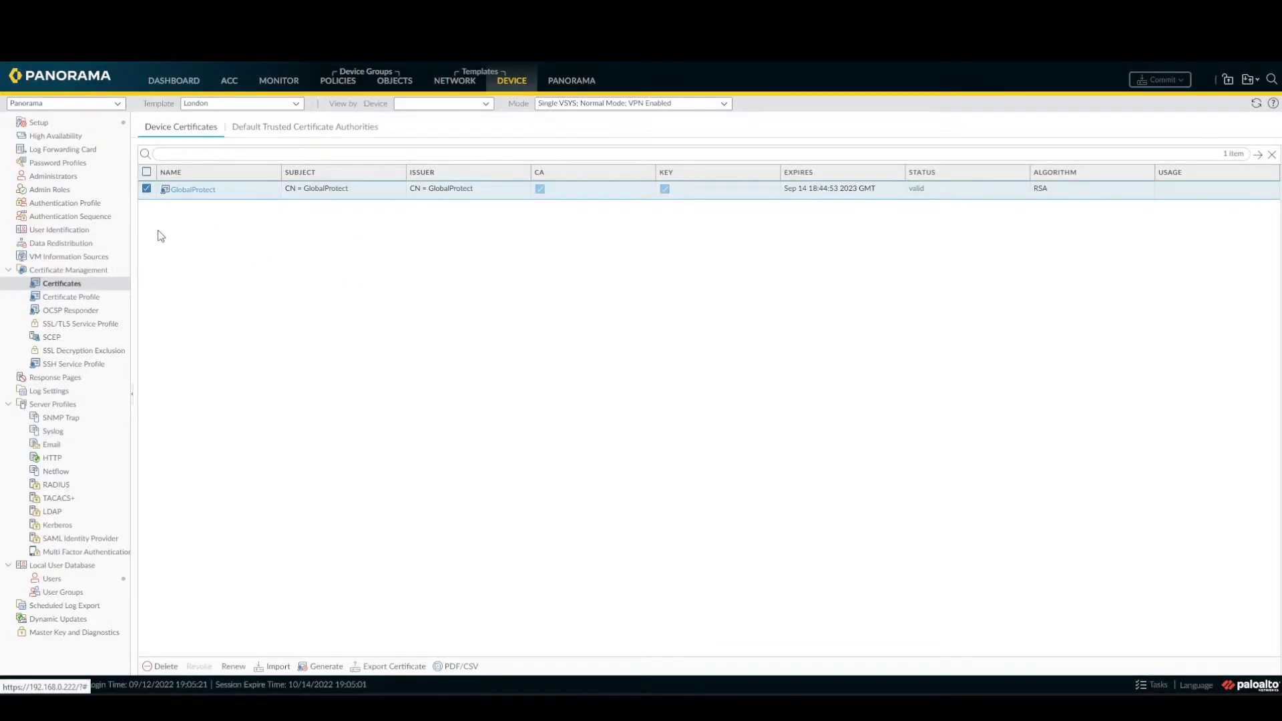
{"action": "left_click", "coordinate": [325, 668]}
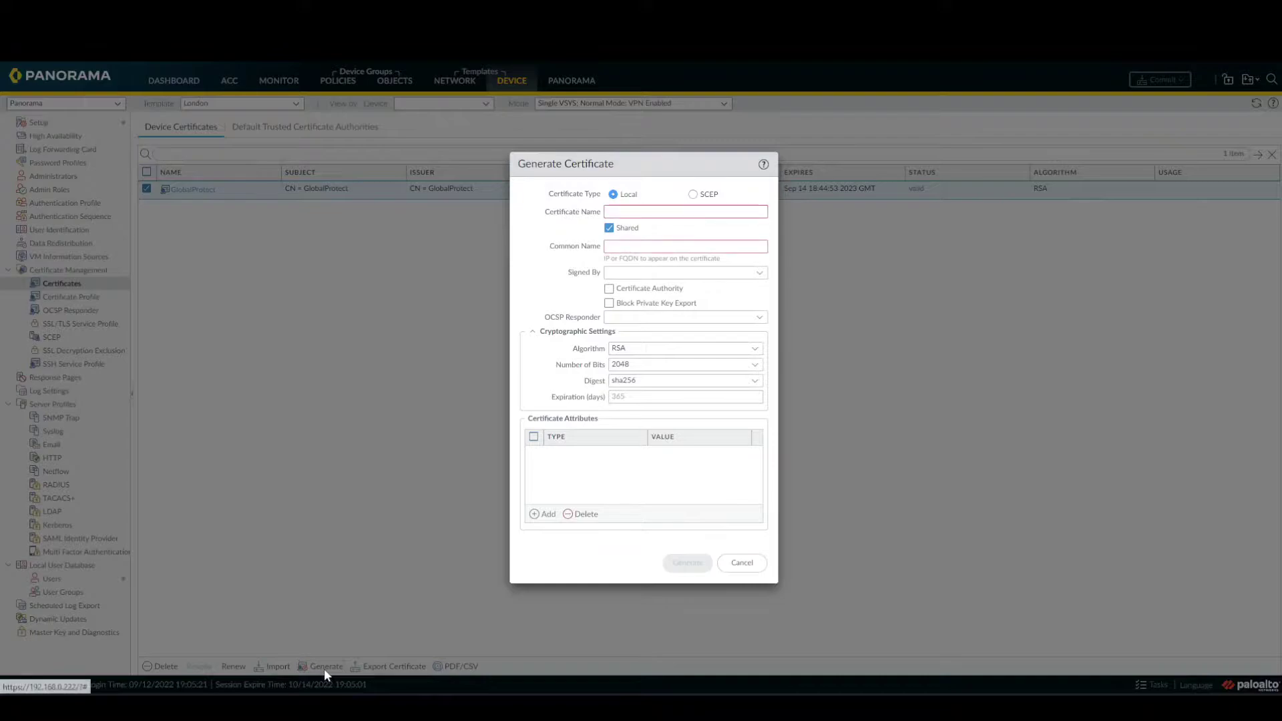
{"action": "left_click", "coordinate": [638, 212]}
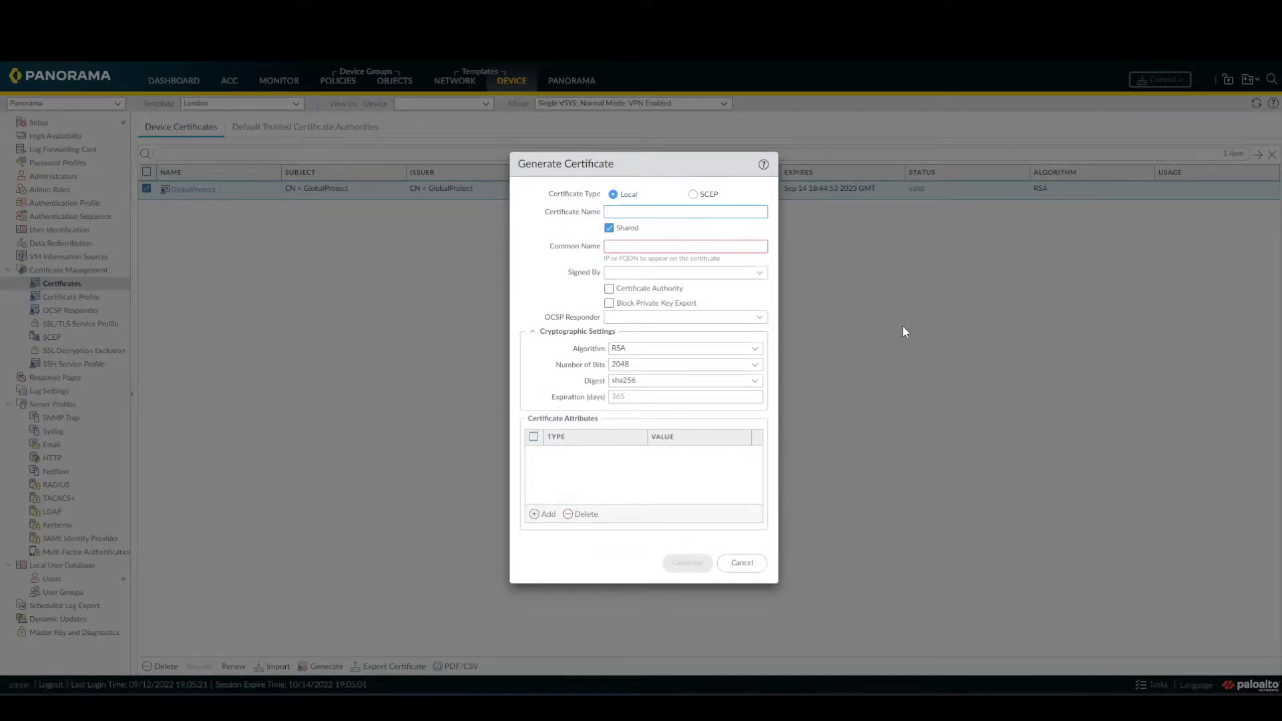
{"action": "type", "text": "external"}
{"action": "type", "text": "-gw-portal"}
{"action": "left_click", "coordinate": [730, 242]}
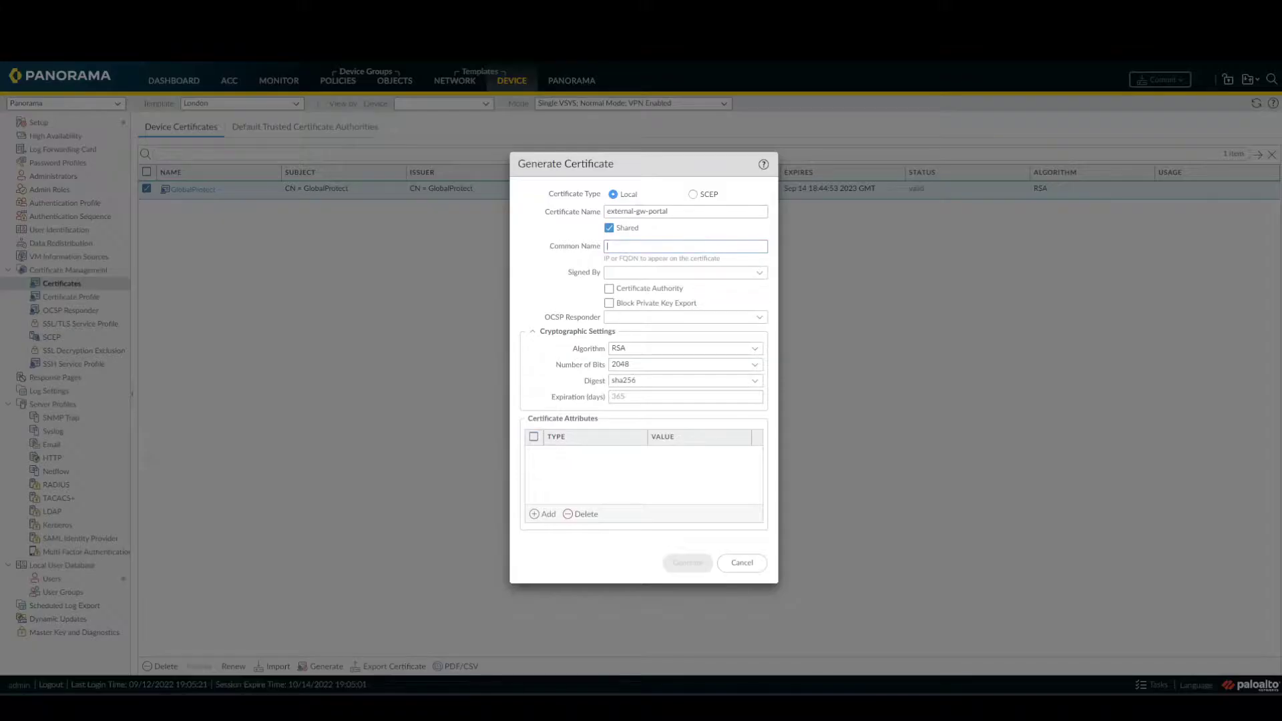
{"action": "type", "text": "92.1"}
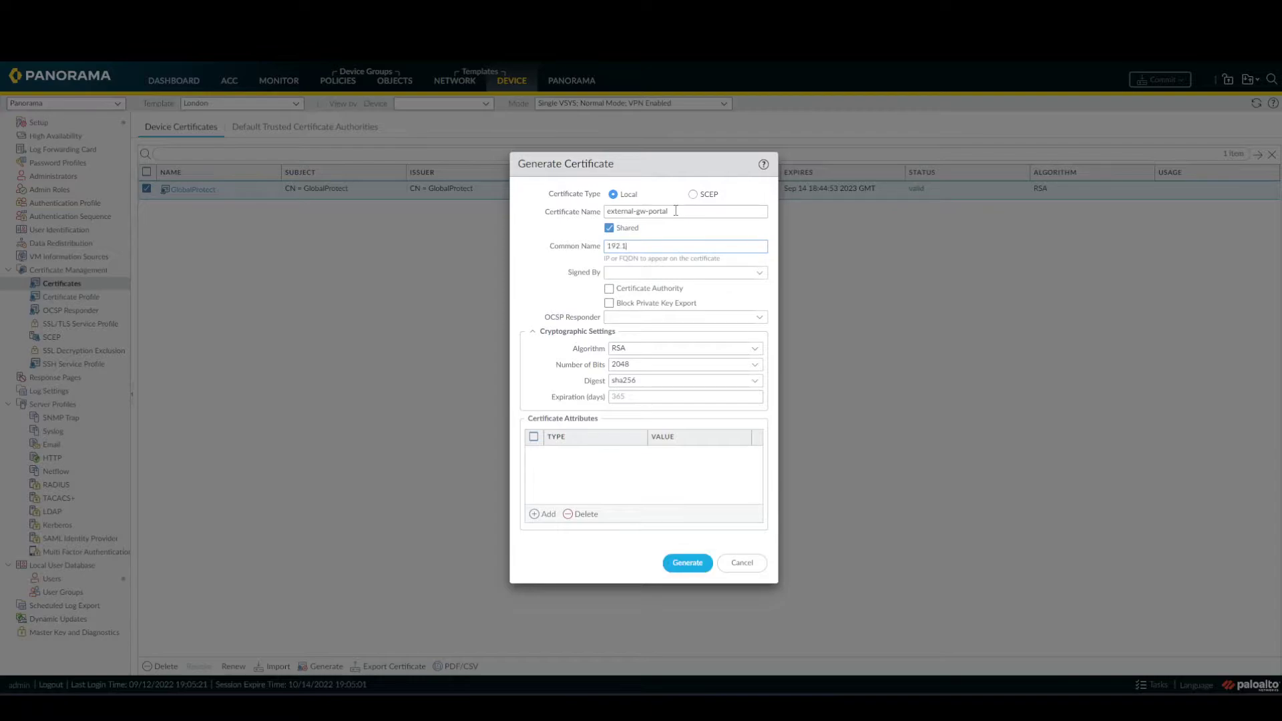
{"action": "type", "text": "68.0.870"}
{"action": "key", "text": "BackSpace"}
{"action": "type", "text": "0.80"}
{"action": "left_click", "coordinate": [759, 275]}
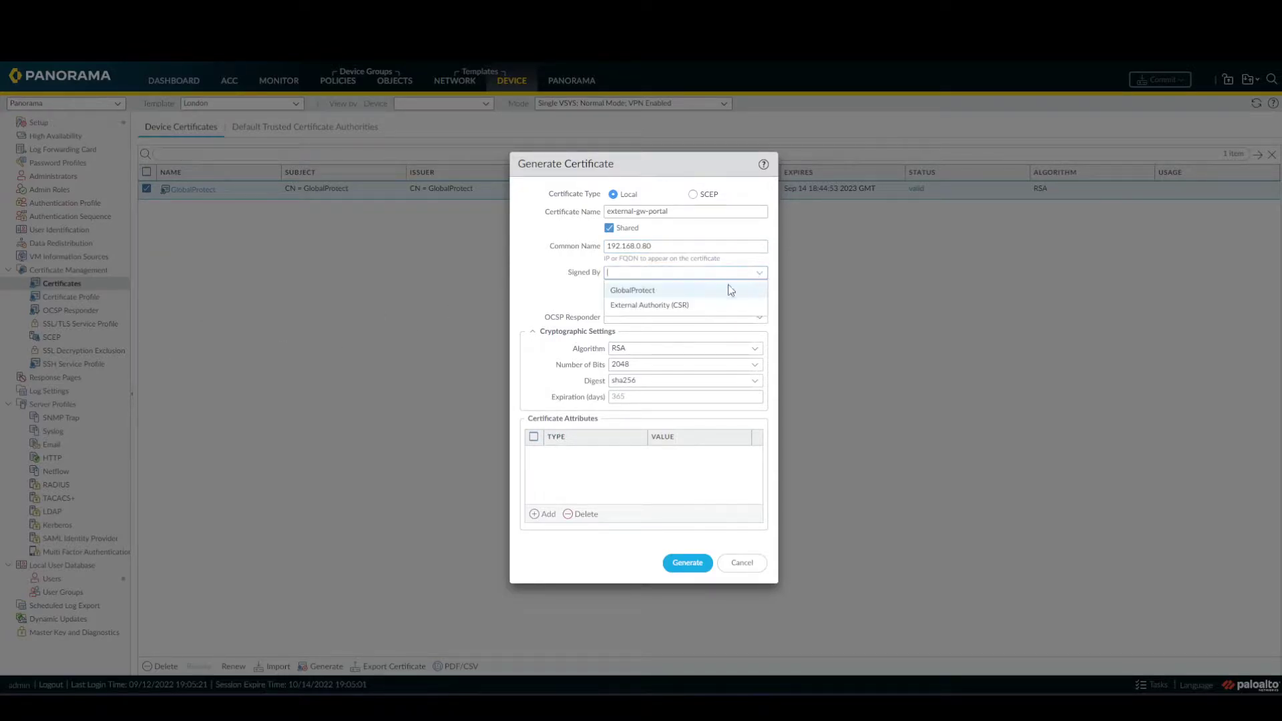
{"action": "left_click", "coordinate": [694, 291]}
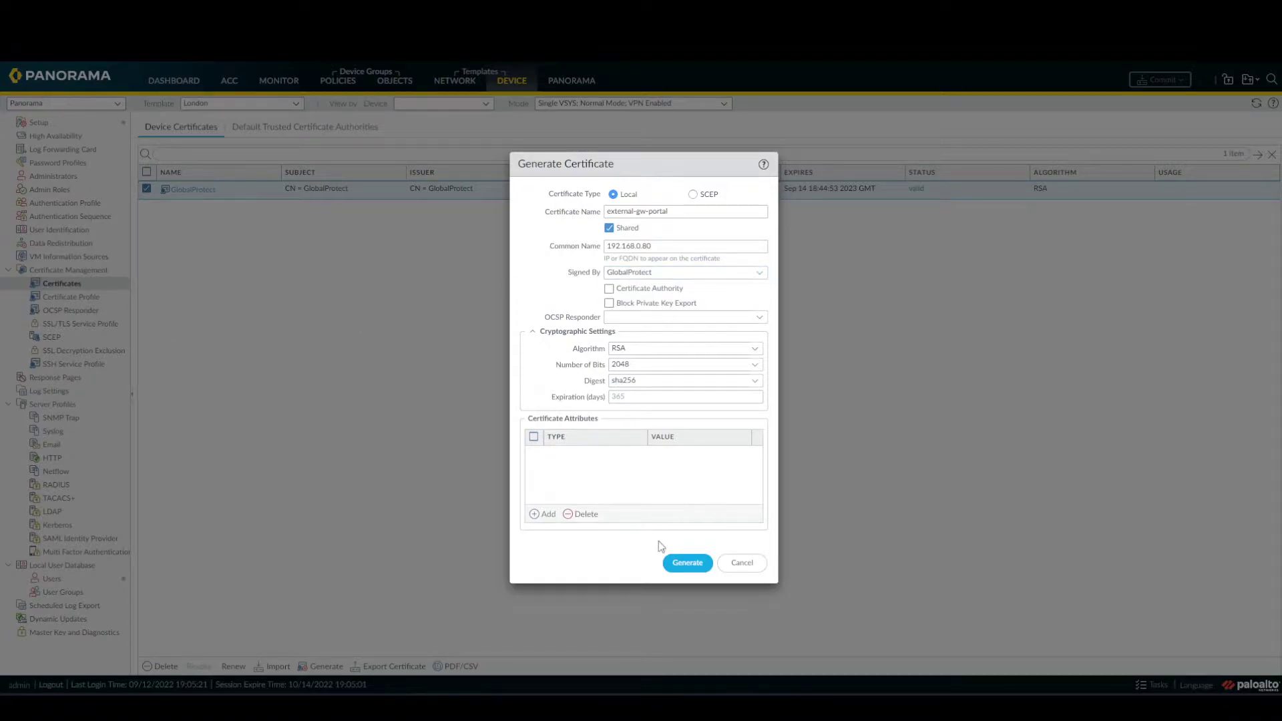
{"action": "left_click", "coordinate": [687, 563]}
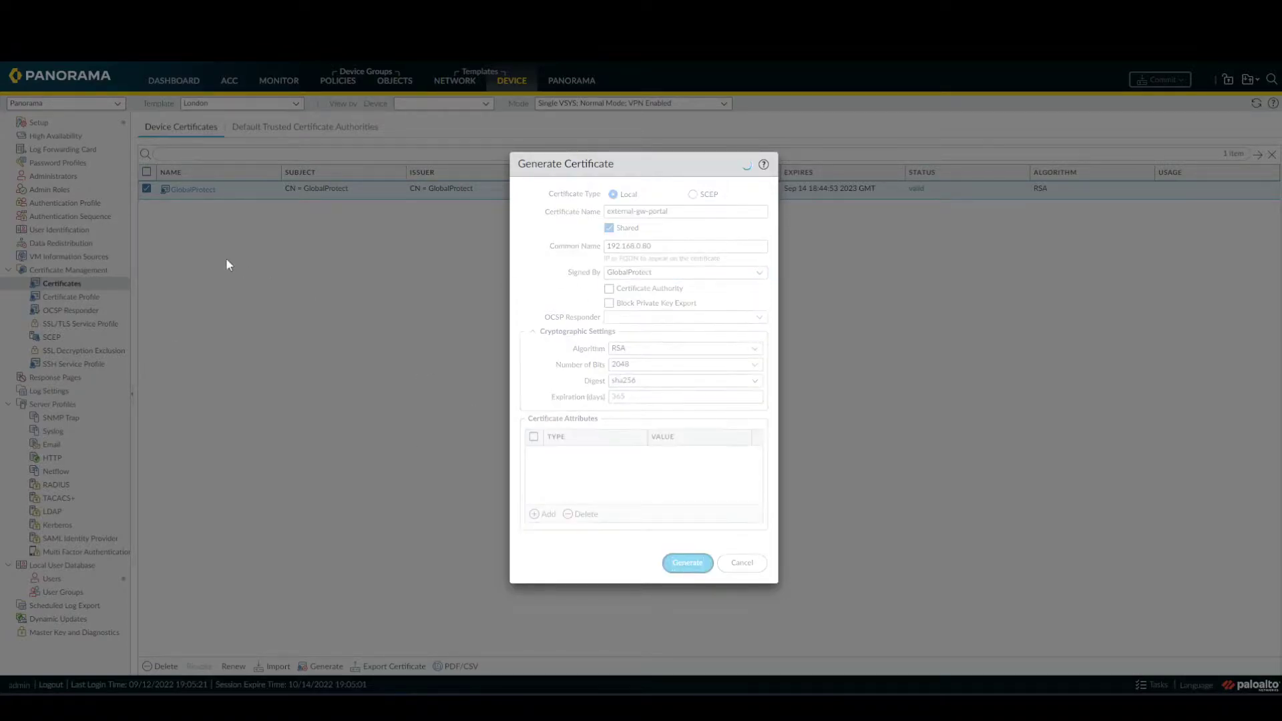
{"action": "left_click", "coordinate": [642, 407]}
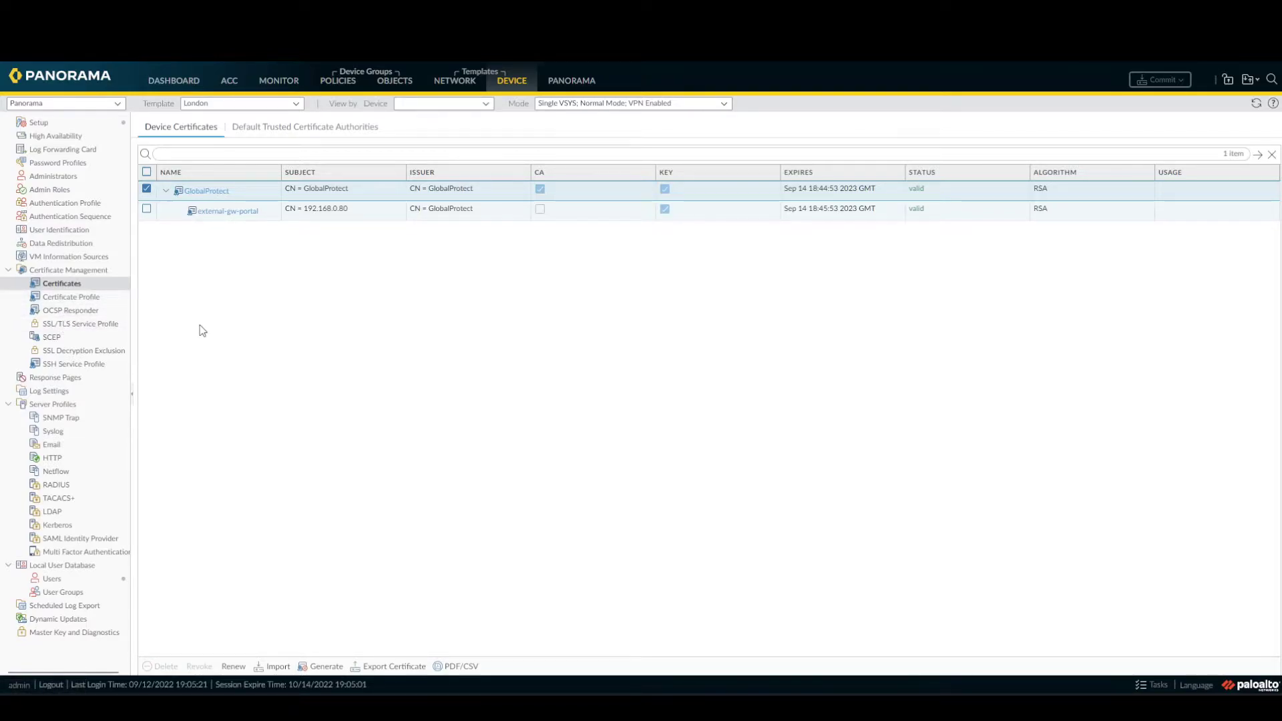
Create SSL/TLS service profile external-gw-portal using the external-gw-portal certificate.
{"action": "left_click", "coordinate": [83, 325]}
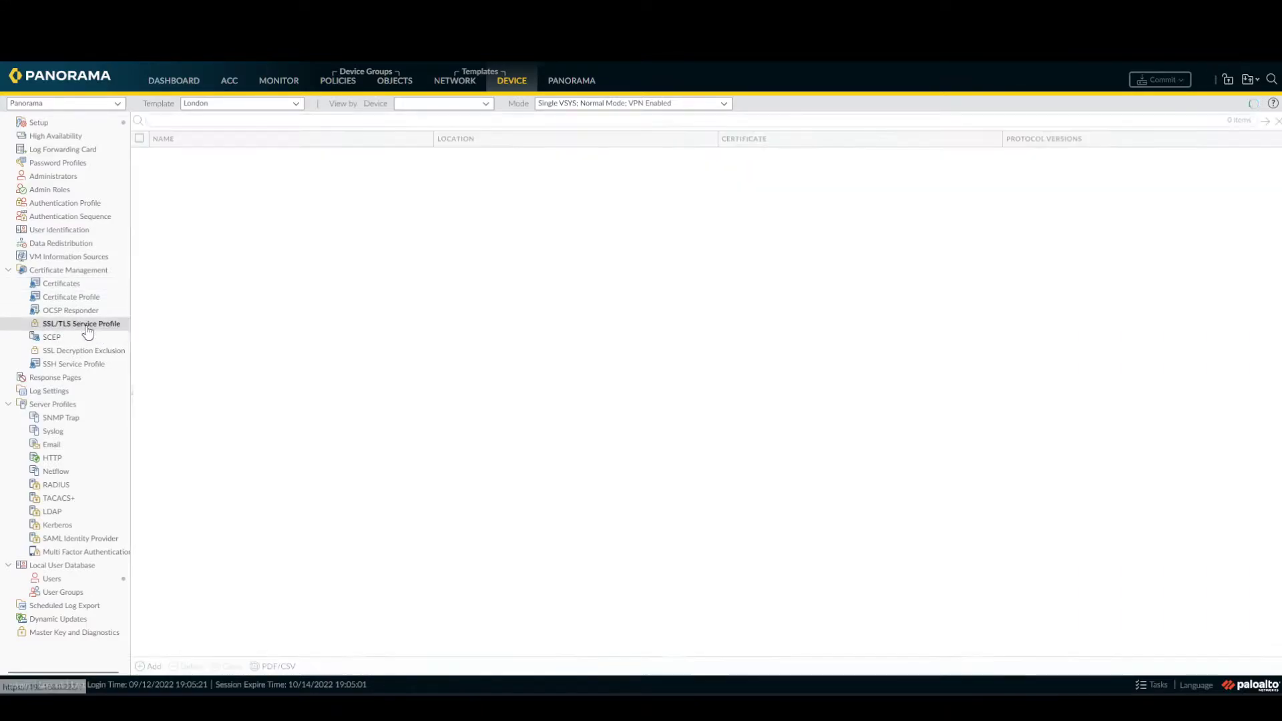
{"action": "left_click", "coordinate": [153, 666]}
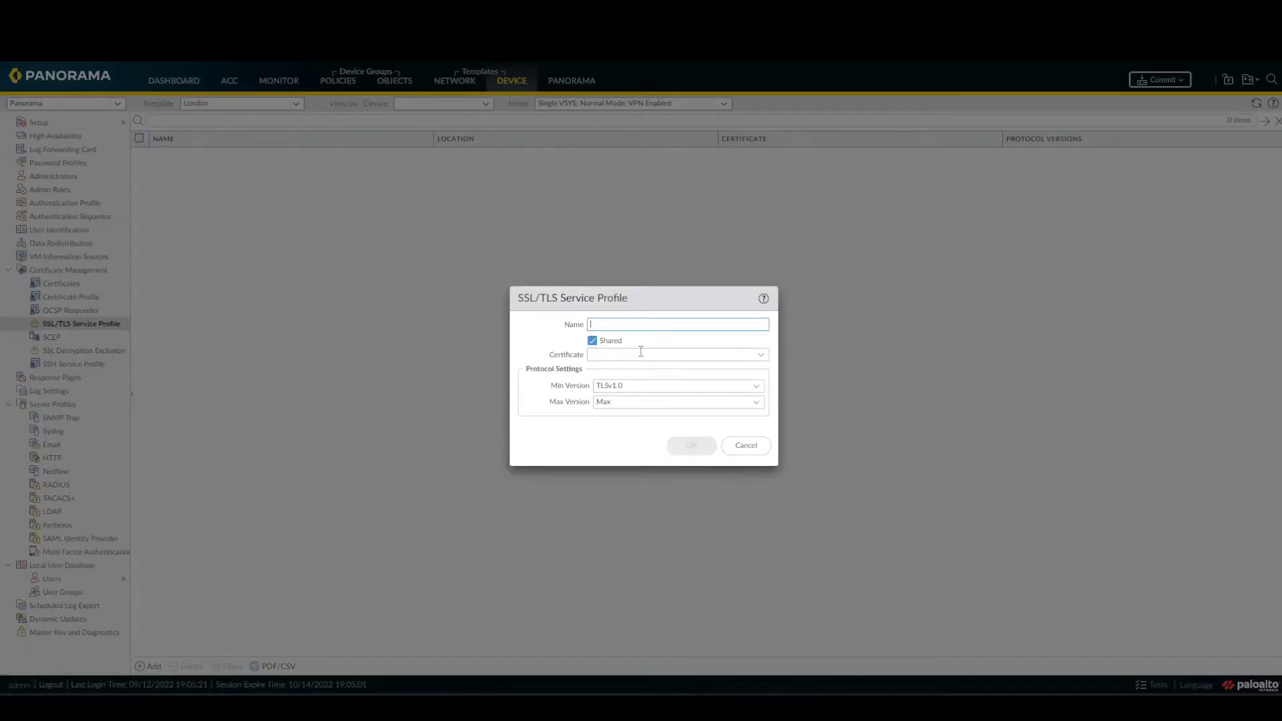
{"action": "type", "text": "external-gw-portal"}
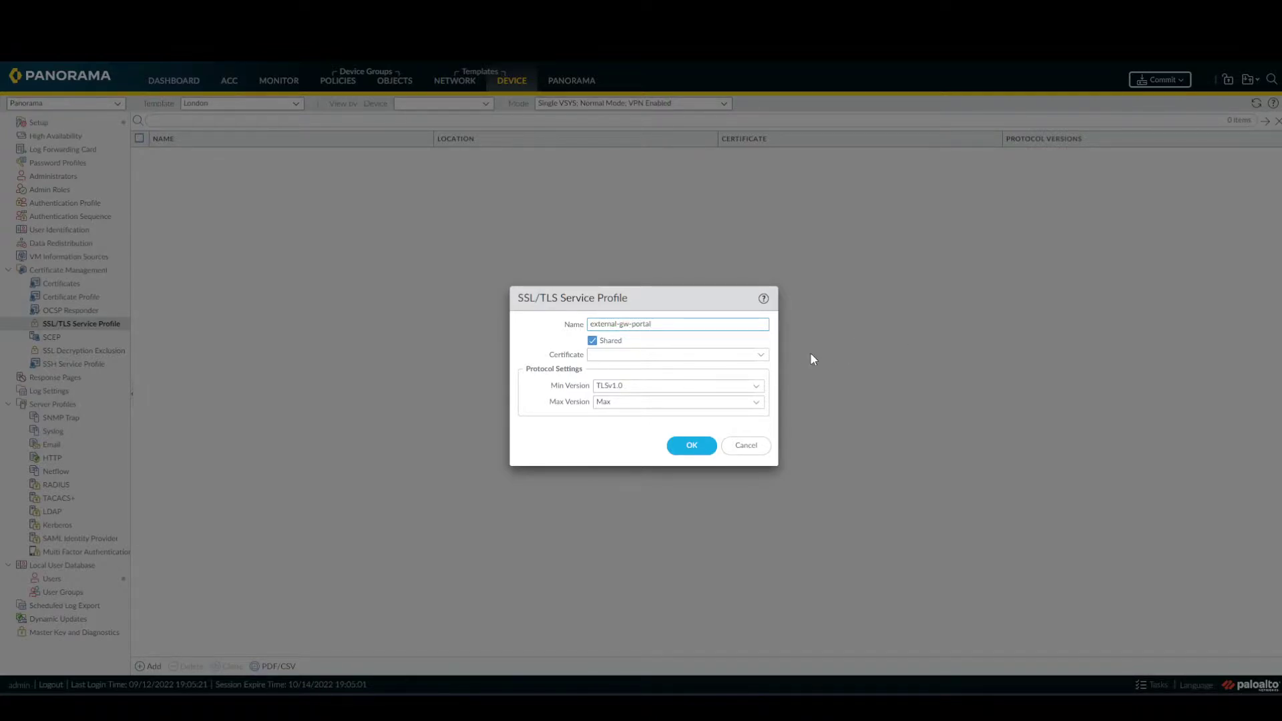
{"action": "left_click", "coordinate": [760, 354]}
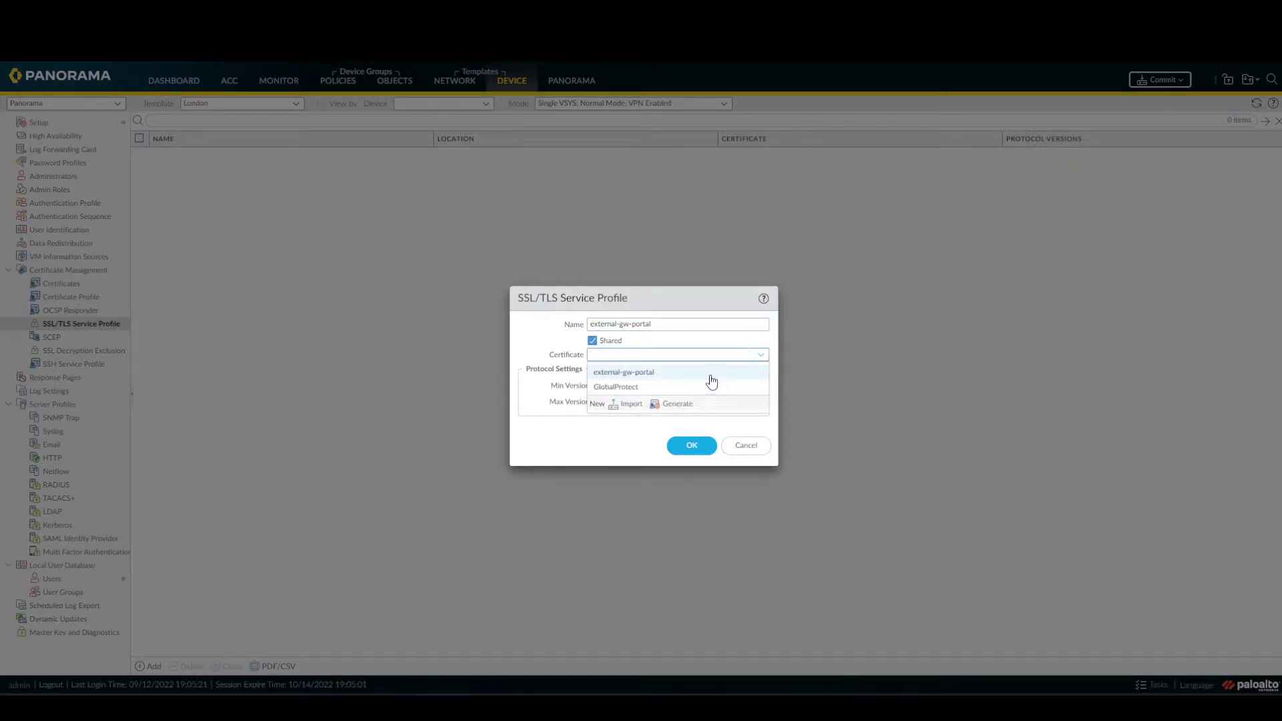
{"action": "left_click", "coordinate": [710, 374]}
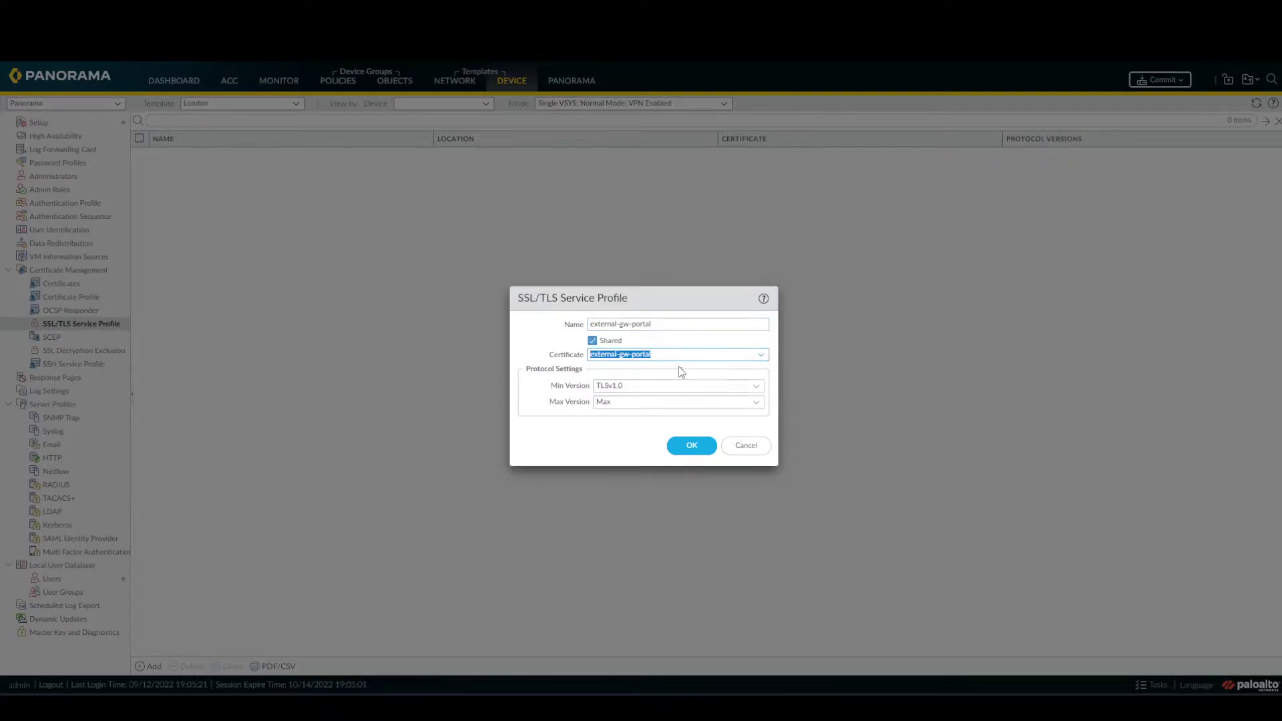
{"action": "left_click", "coordinate": [527, 345]}
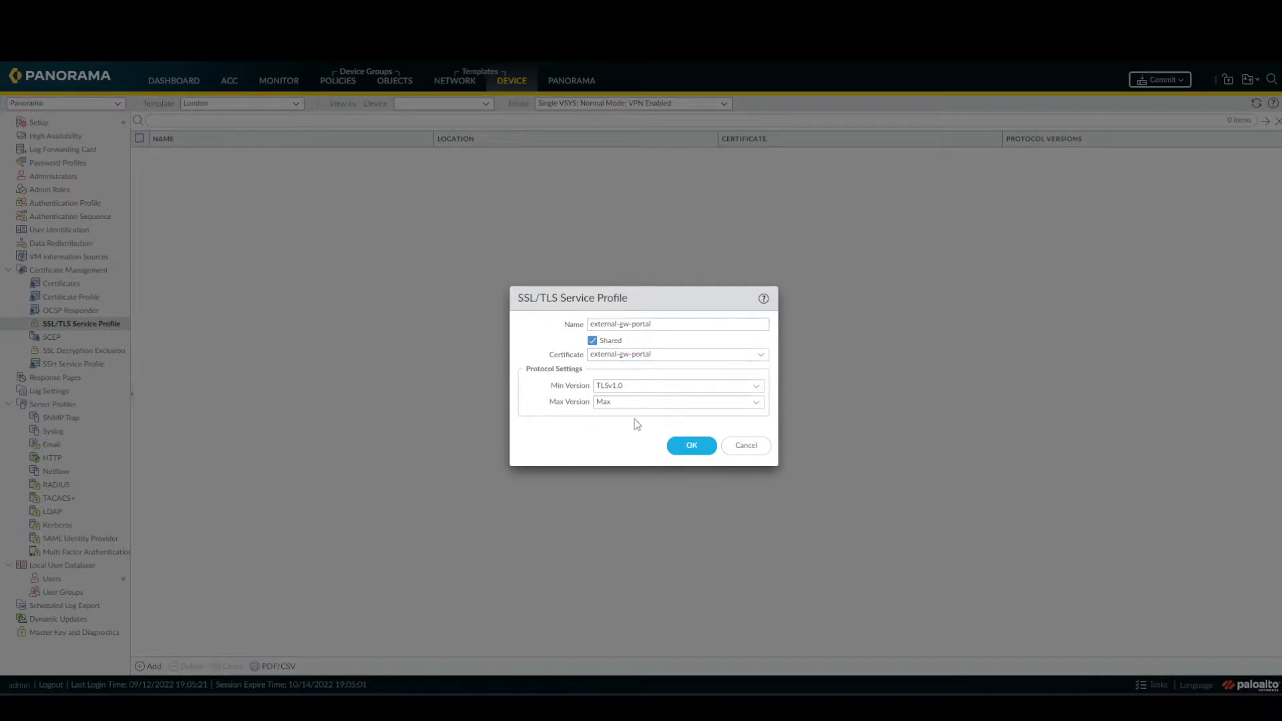
{"action": "left_click", "coordinate": [689, 446]}
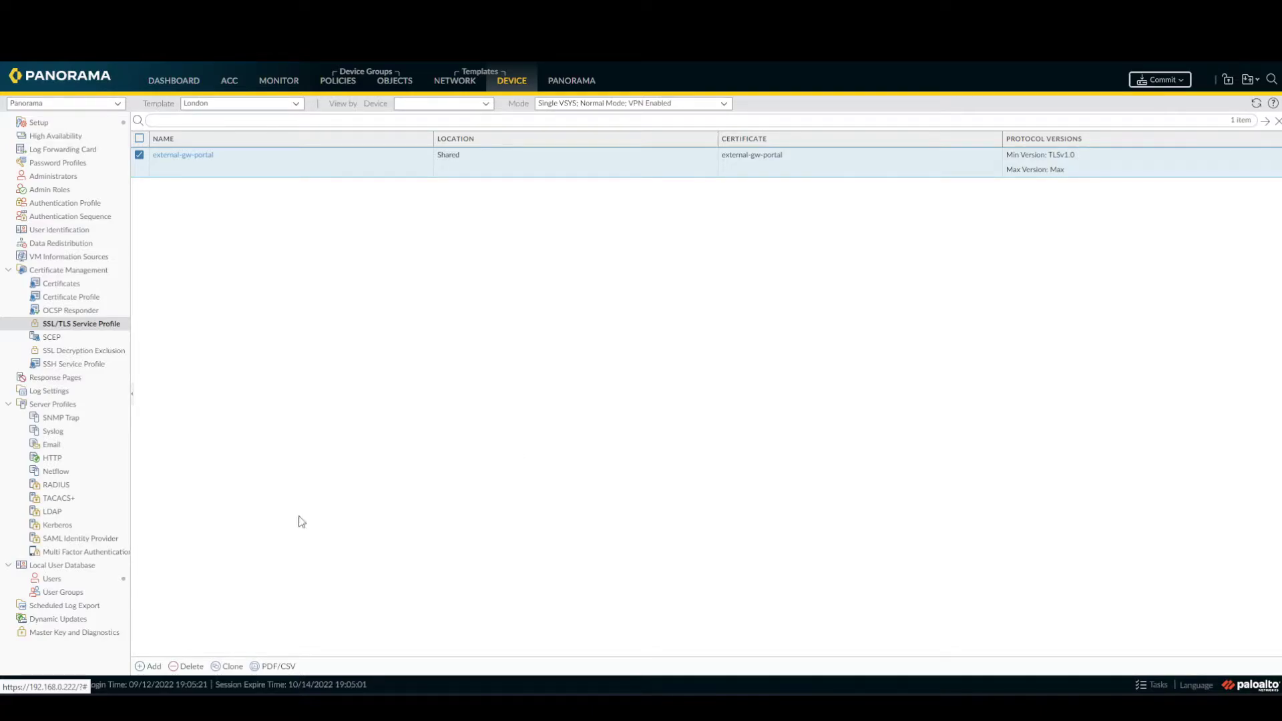
Delete the existing user from the local user database.
{"action": "left_click", "coordinate": [54, 580]}
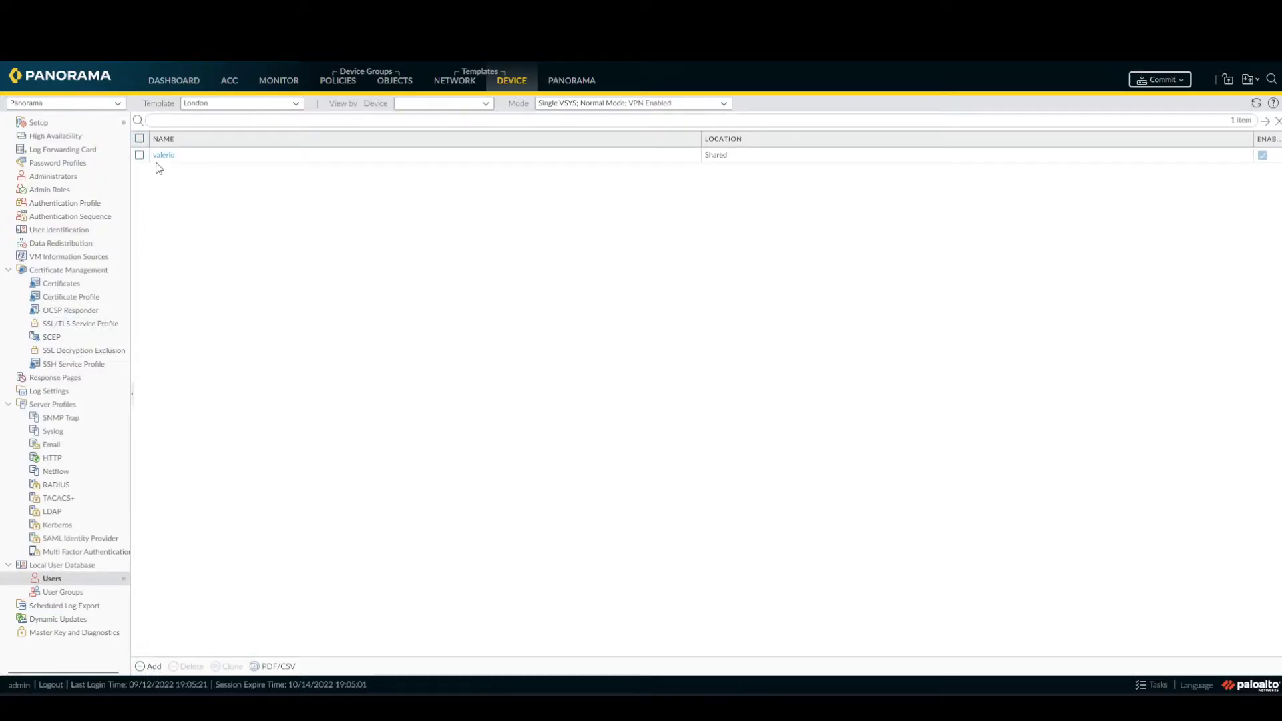
{"action": "left_click", "coordinate": [141, 155]}
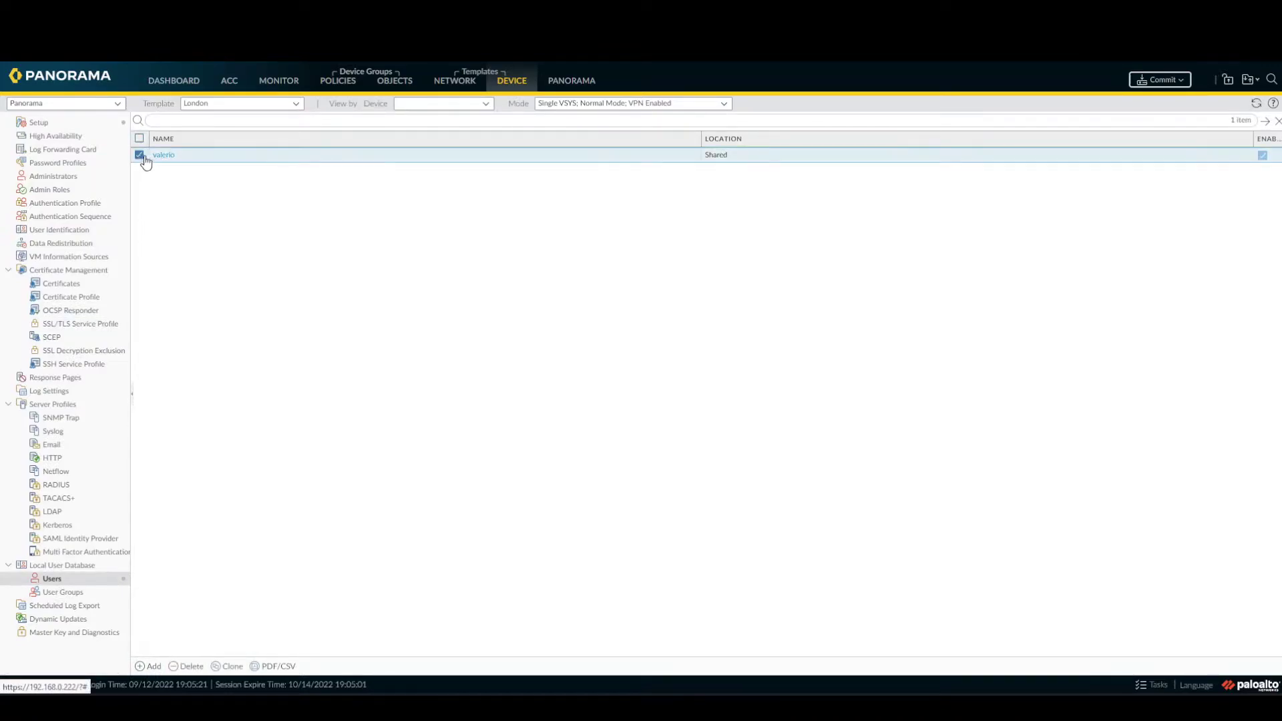
{"action": "left_click", "coordinate": [190, 667]}
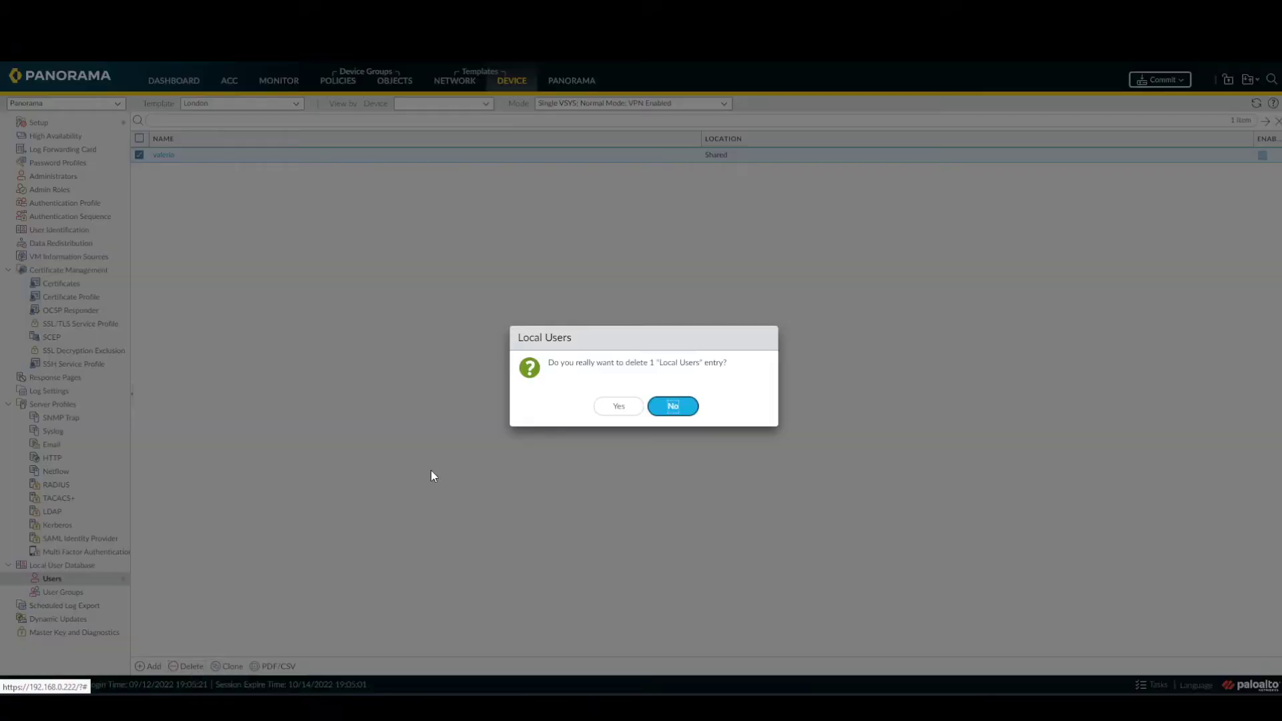
{"action": "left_click", "coordinate": [618, 403]}
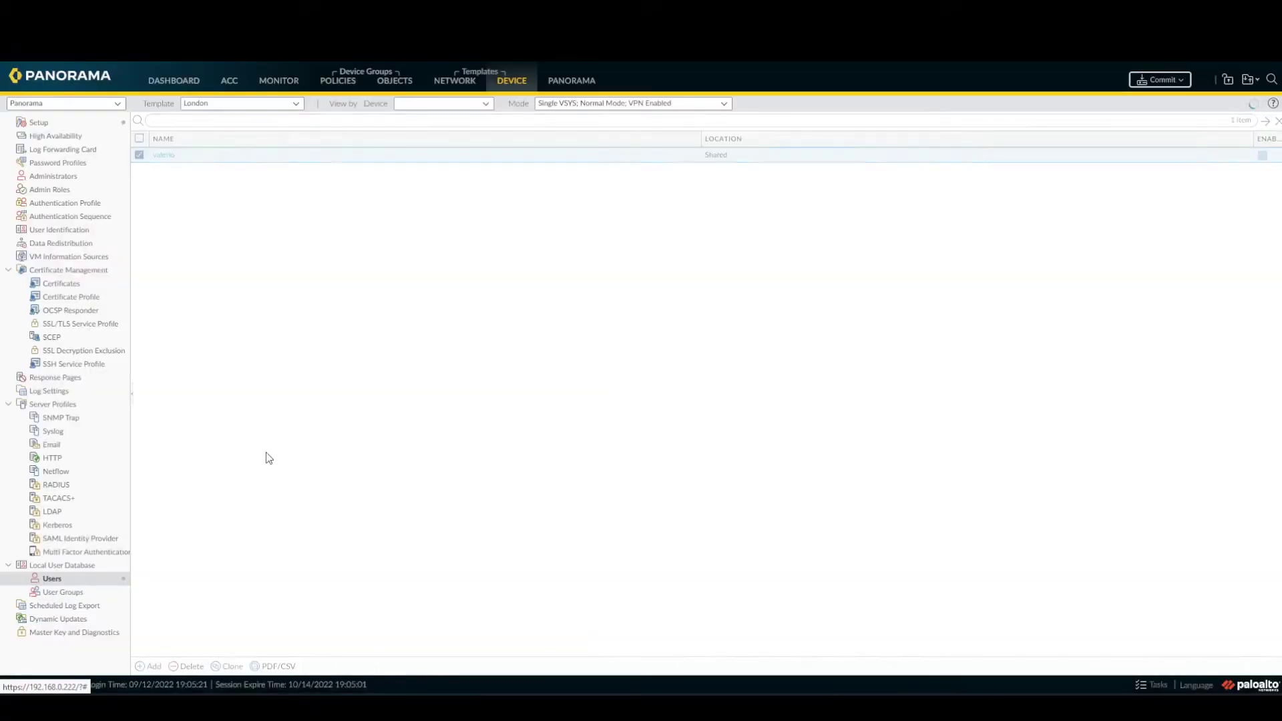
Add a new local user with a username and confirmed password.
{"action": "left_click", "coordinate": [151, 667]}
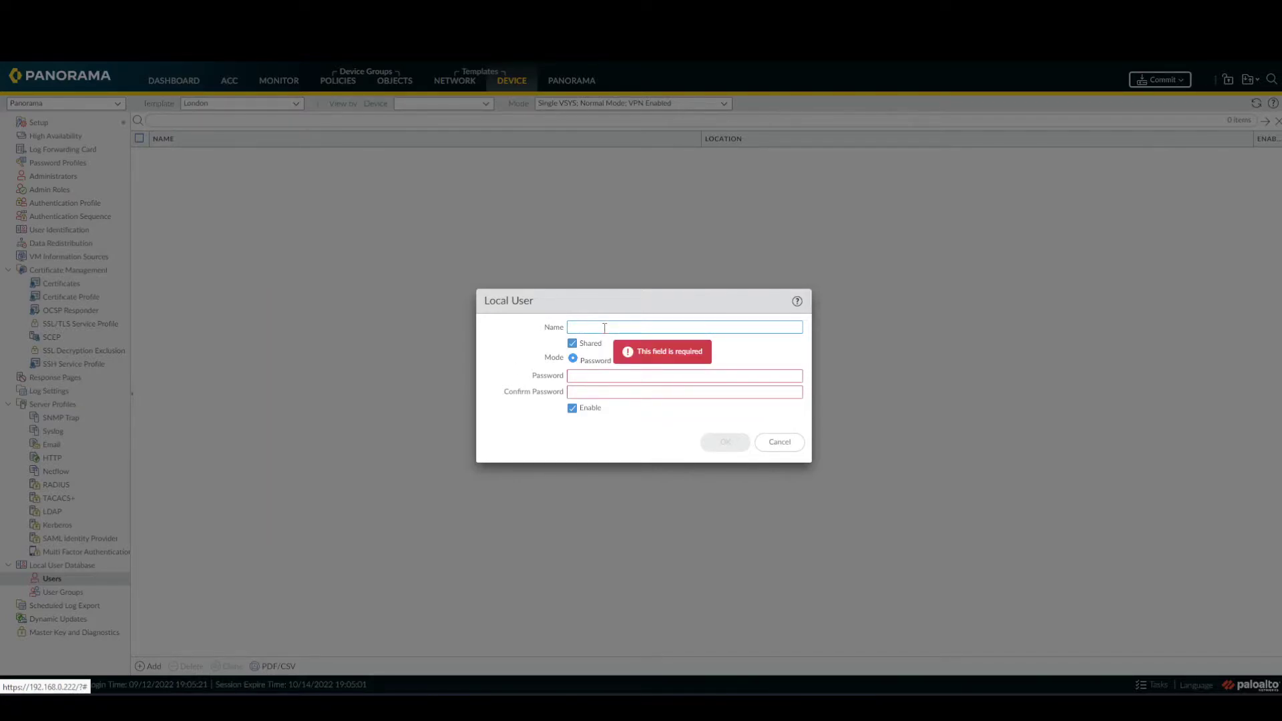
{"action": "type", "text": "crazynet"}
{"action": "key", "text": "Tab"}
{"action": "key", "text": "Tab"}
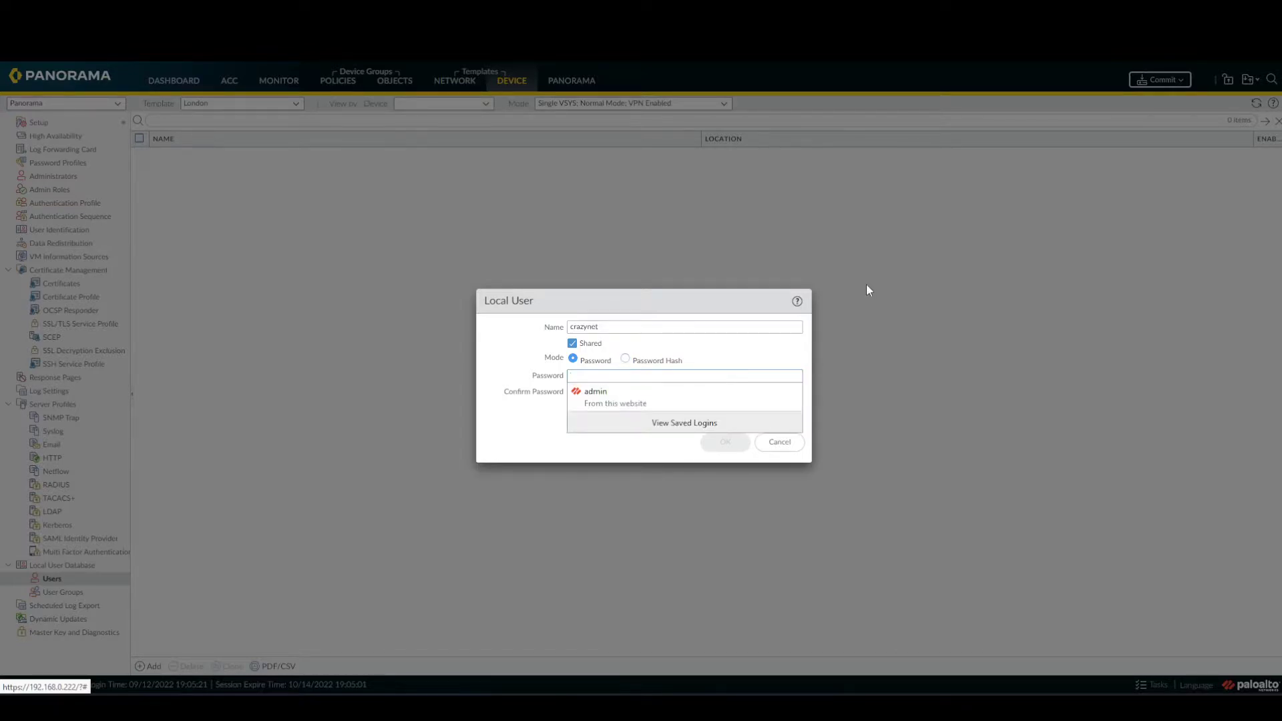
{"action": "type", "text": "a"}
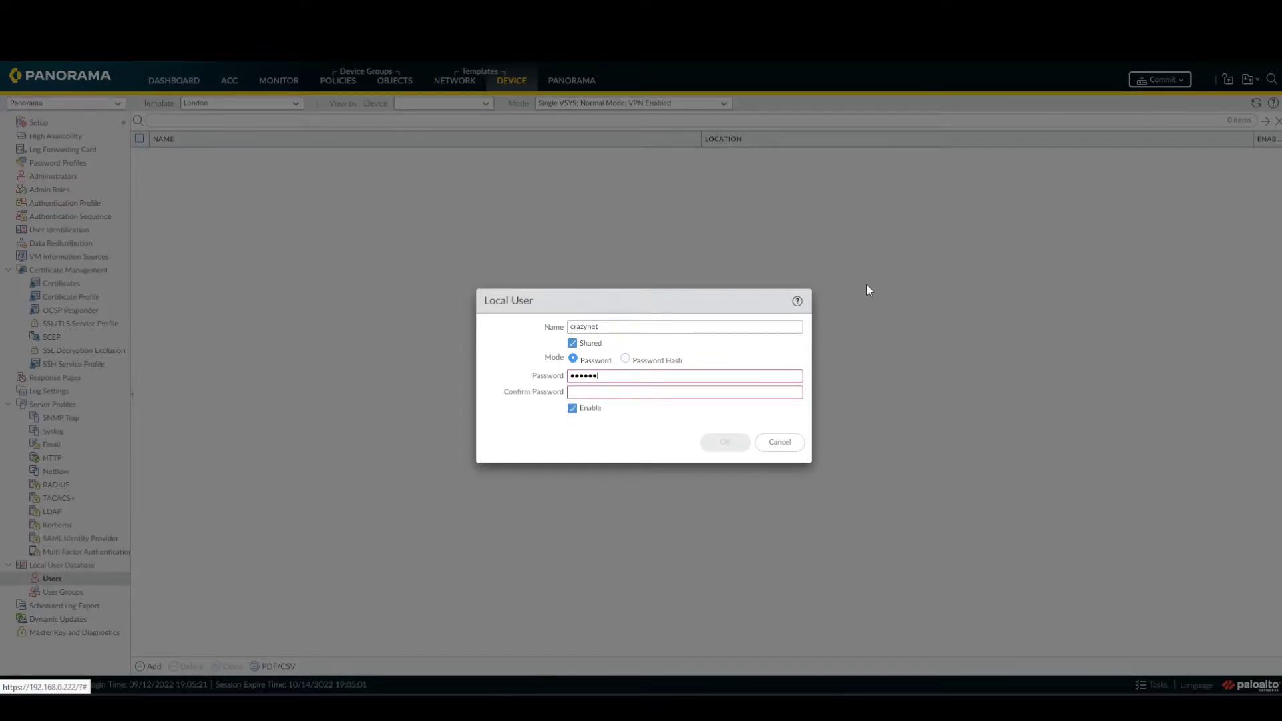
{"action": "key", "text": "Tab"}
{"action": "type", "text": "******"}
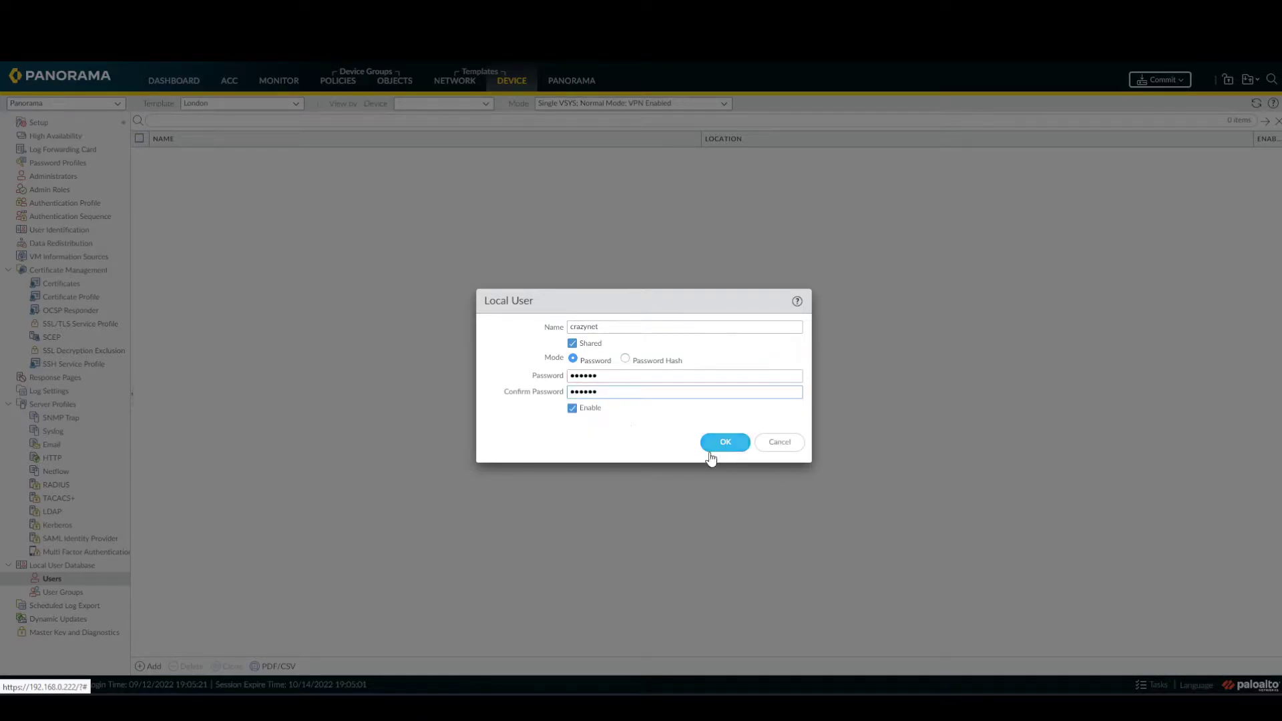
{"action": "left_click", "coordinate": [737, 451]}
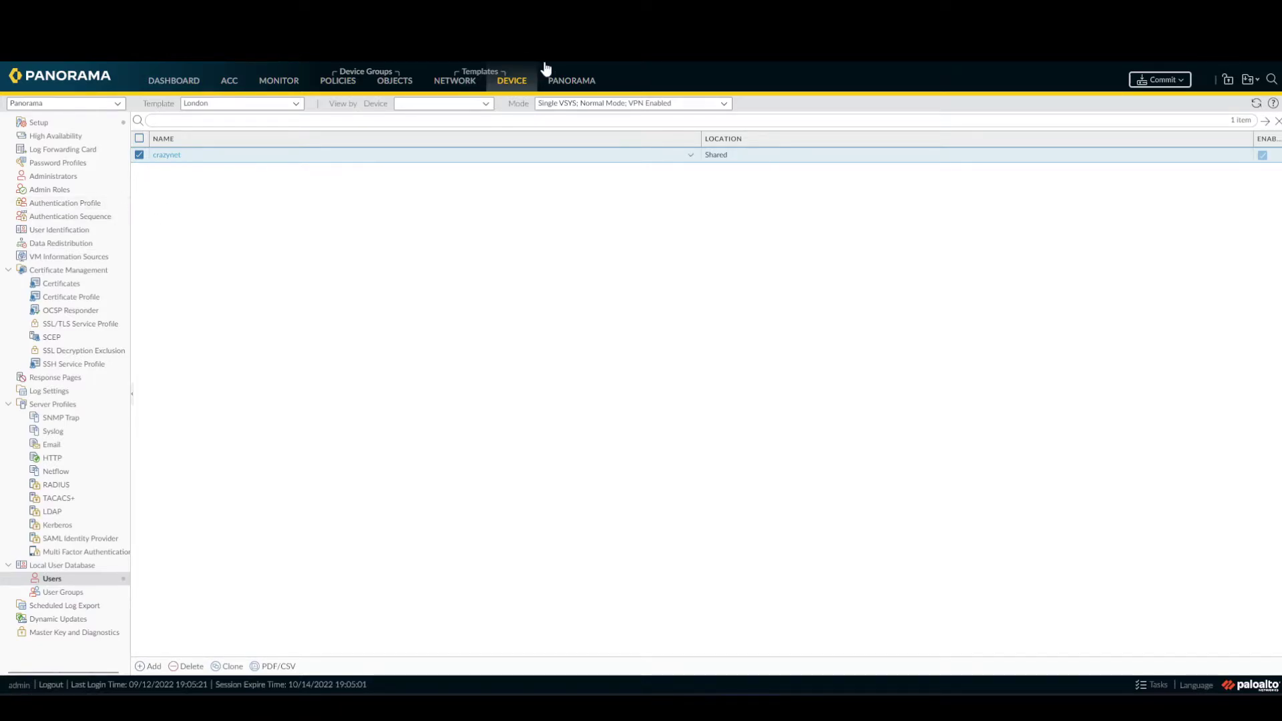
Create authentication profile local with type Local Database.
{"action": "left_click", "coordinate": [98, 206]}
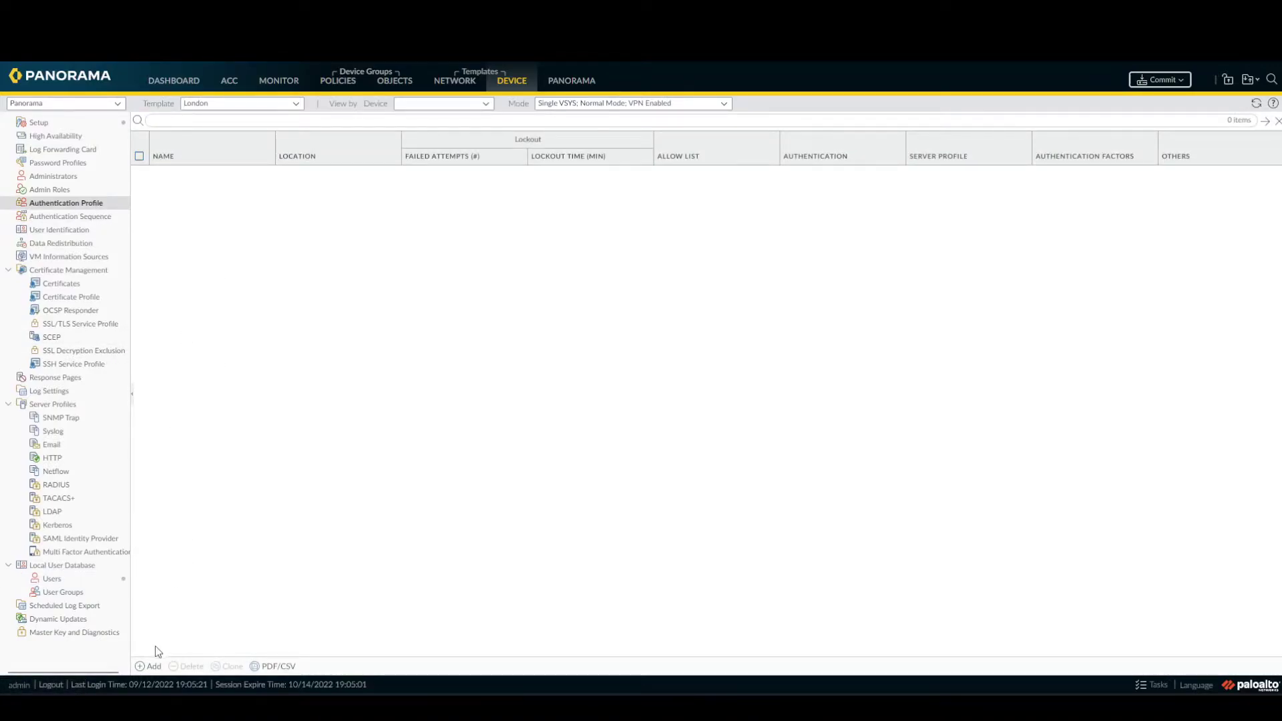
{"action": "left_click", "coordinate": [154, 668]}
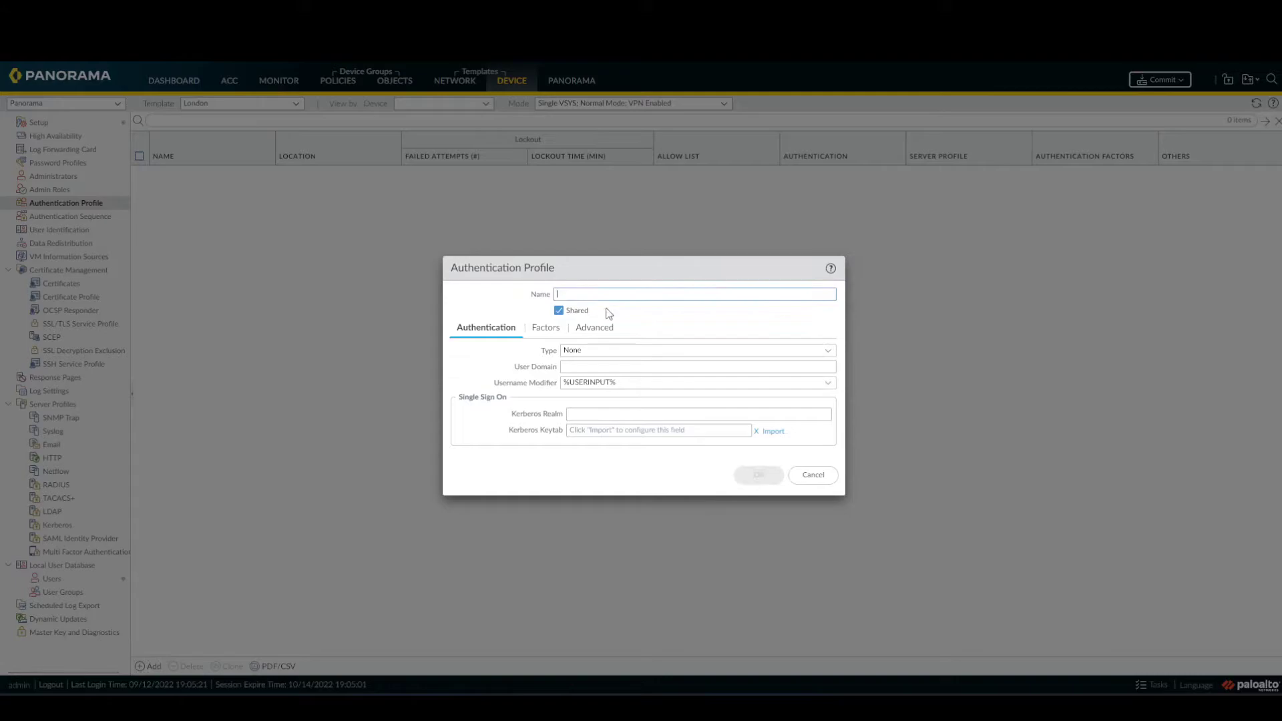
{"action": "left_click_drag", "start_coordinate": [631, 263], "coordinate": [421, 214]}
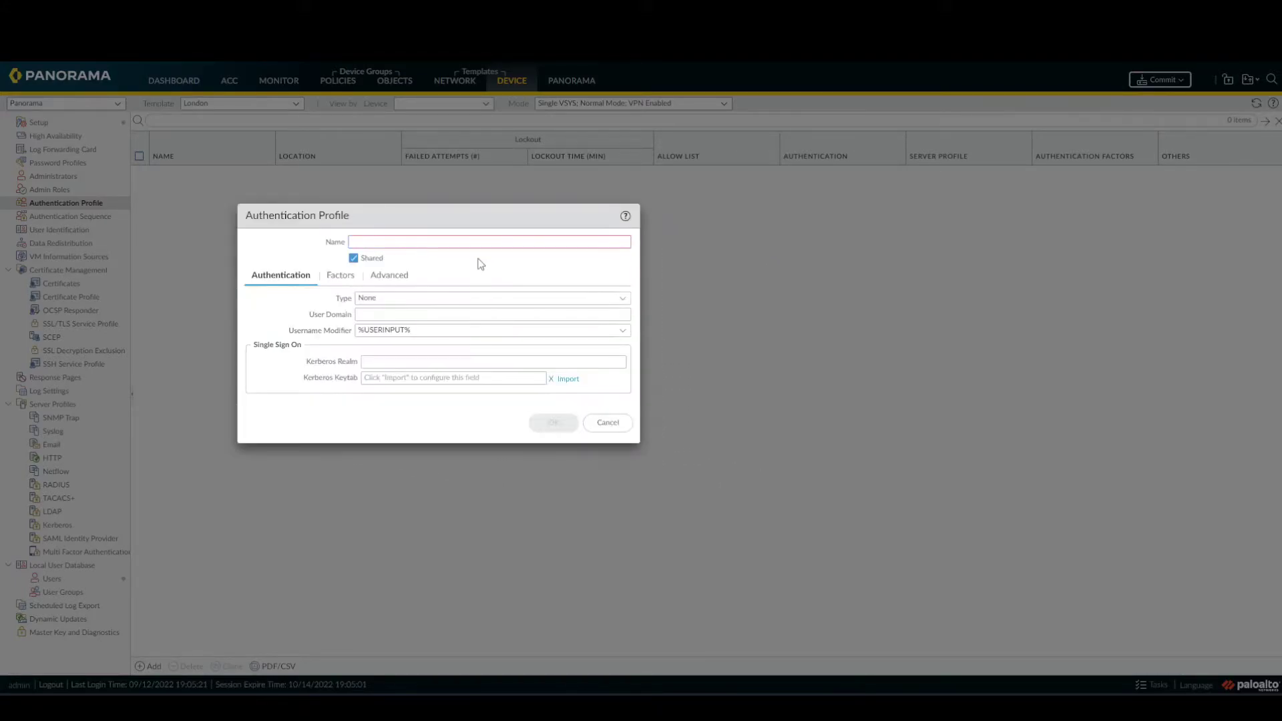
{"action": "type", "text": "local"}
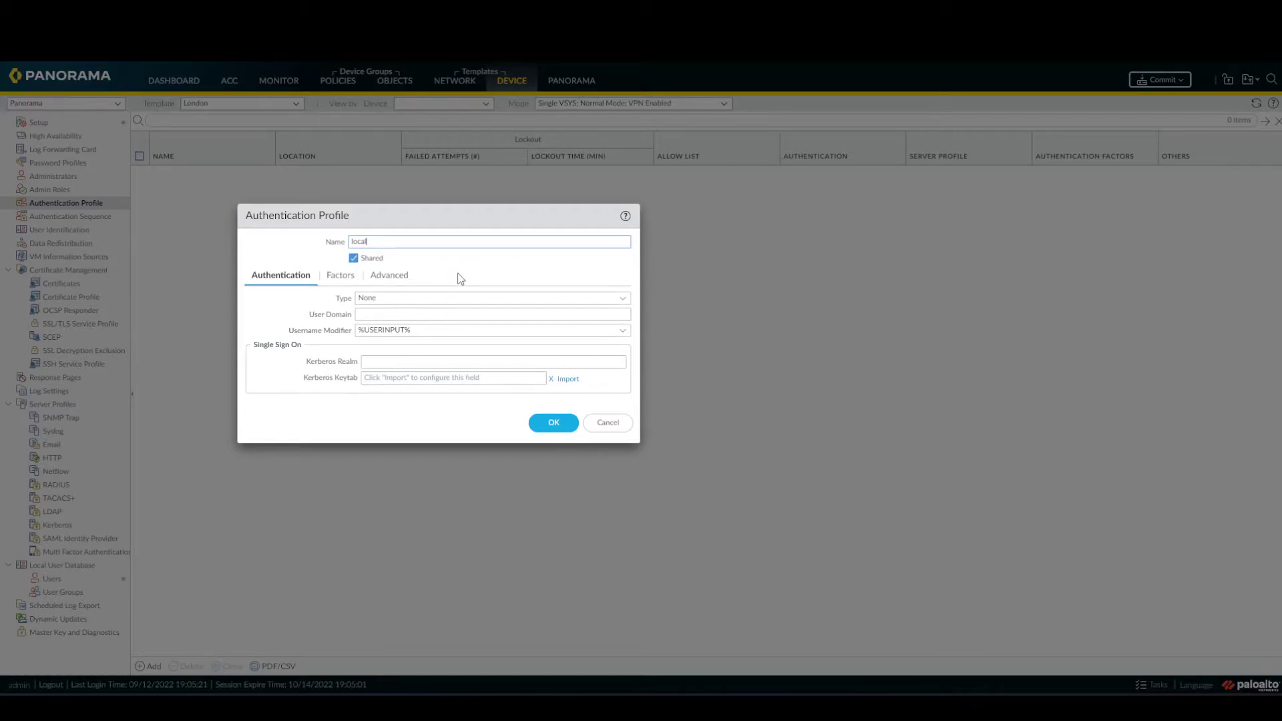
{"action": "left_click", "coordinate": [626, 304]}
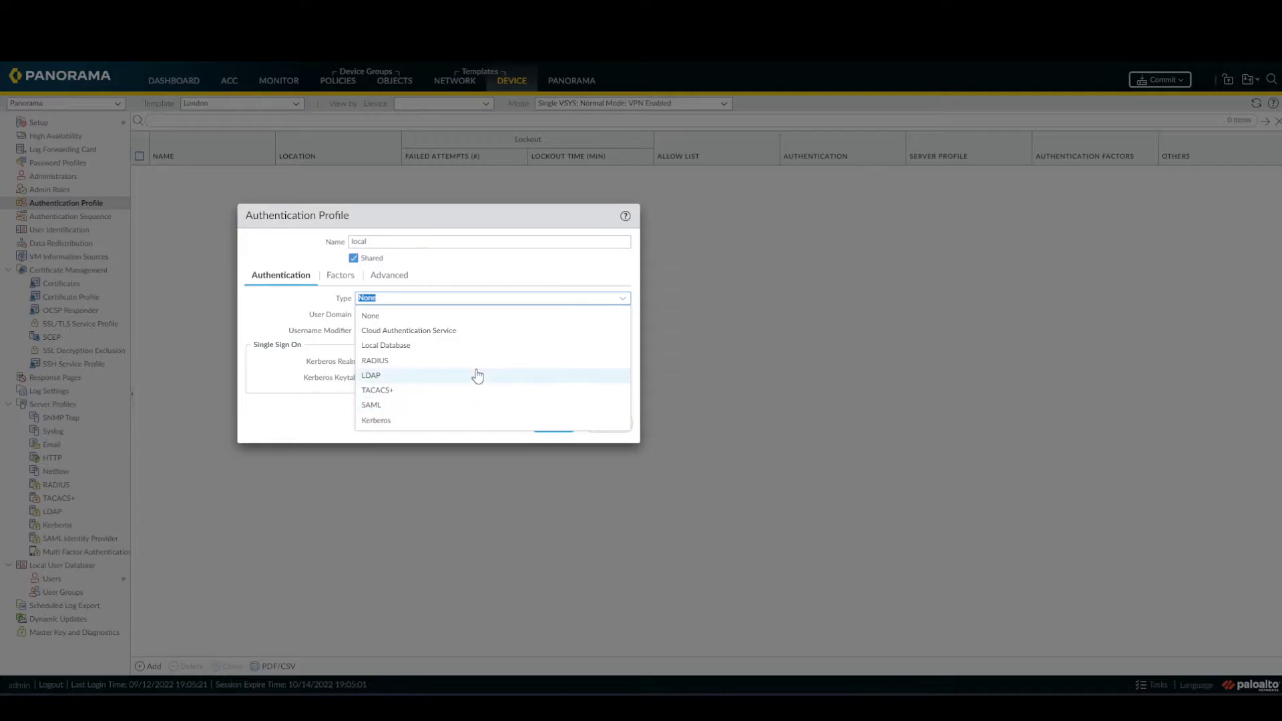
{"action": "left_click", "coordinate": [476, 346]}
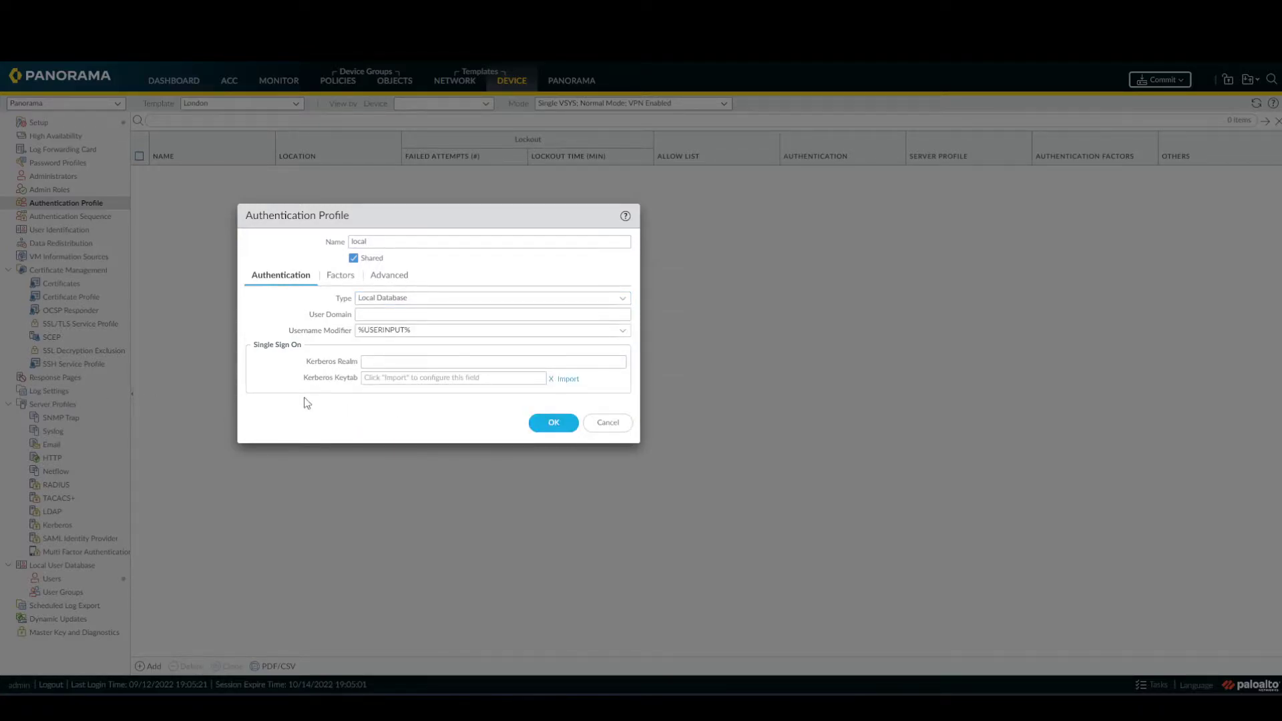
{"action": "left_click", "coordinate": [560, 424]}
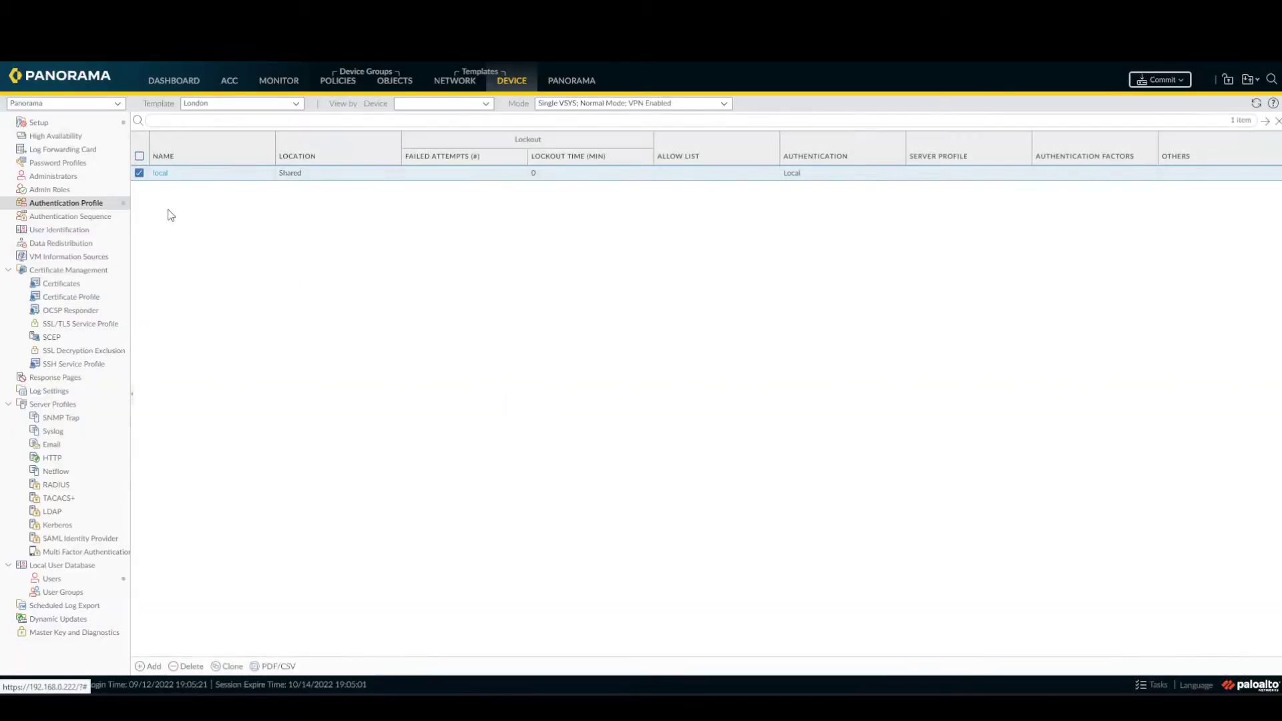
Add 'all' to the local profile's allow list.
{"action": "left_click", "coordinate": [159, 175]}
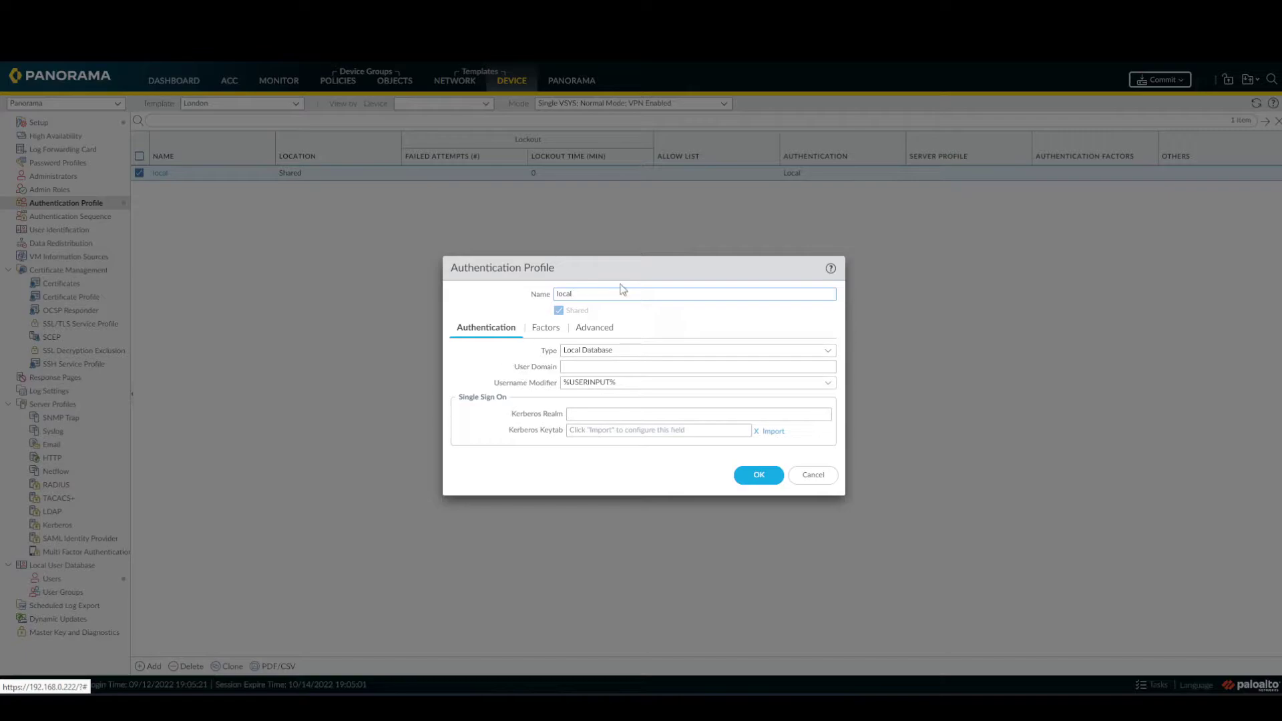
{"action": "left_click", "coordinate": [160, 173]}
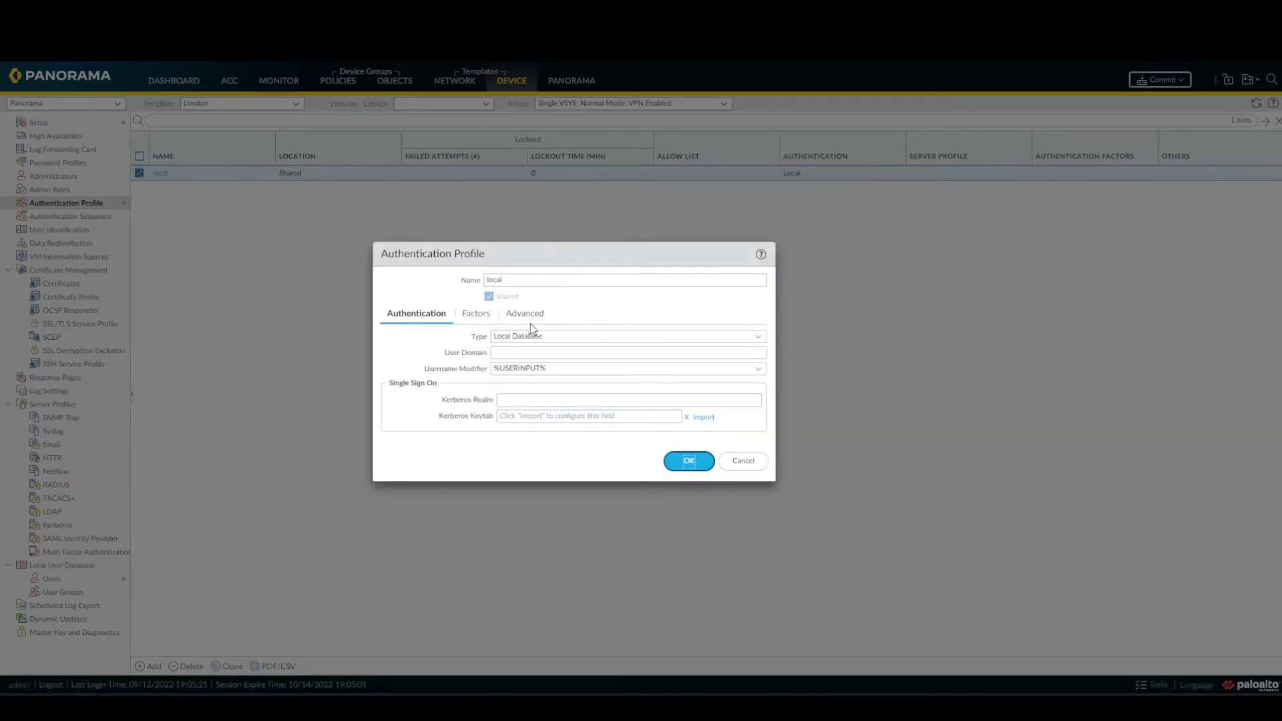
{"action": "left_click", "coordinate": [537, 322]}
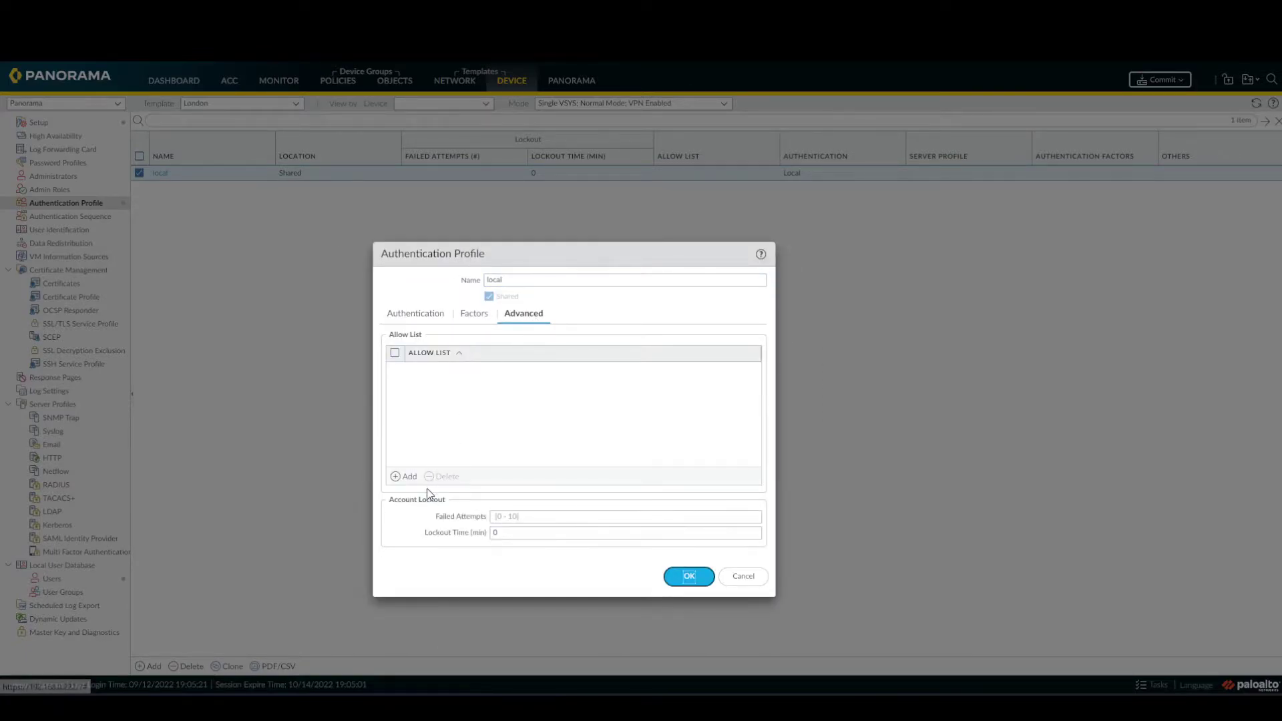
{"action": "left_click", "coordinate": [408, 477]}
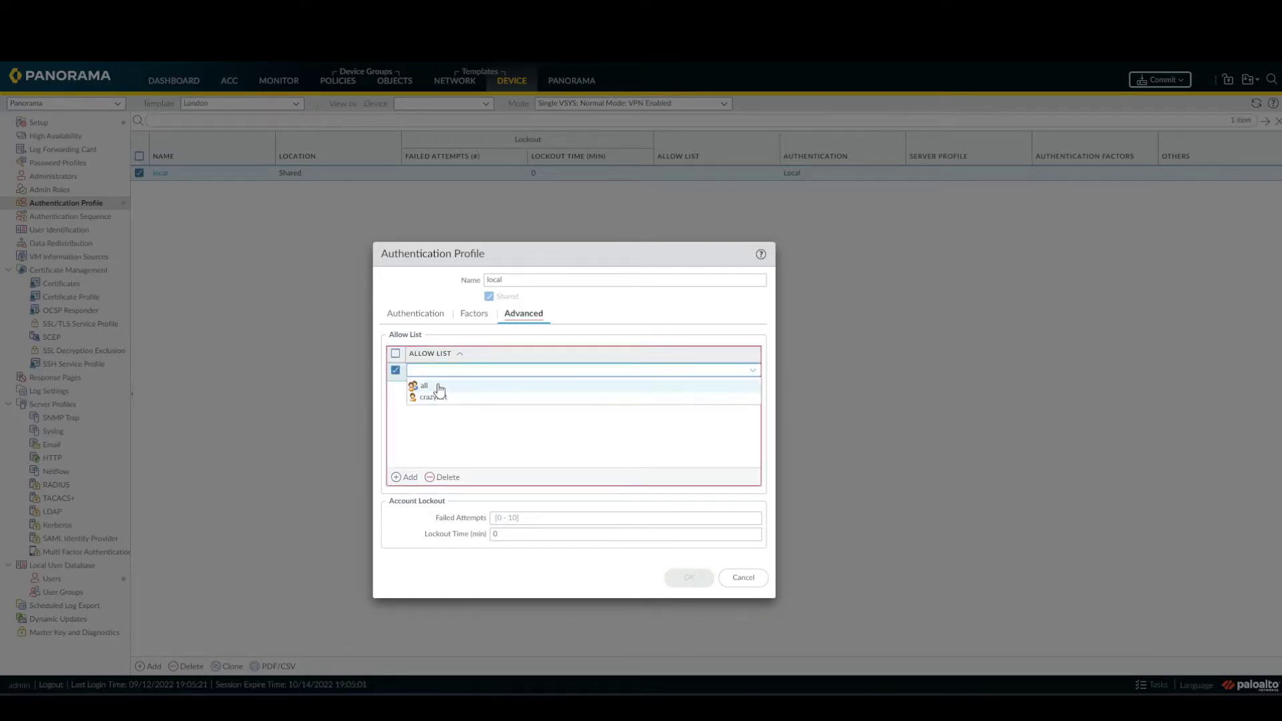
{"action": "left_click", "coordinate": [434, 386]}
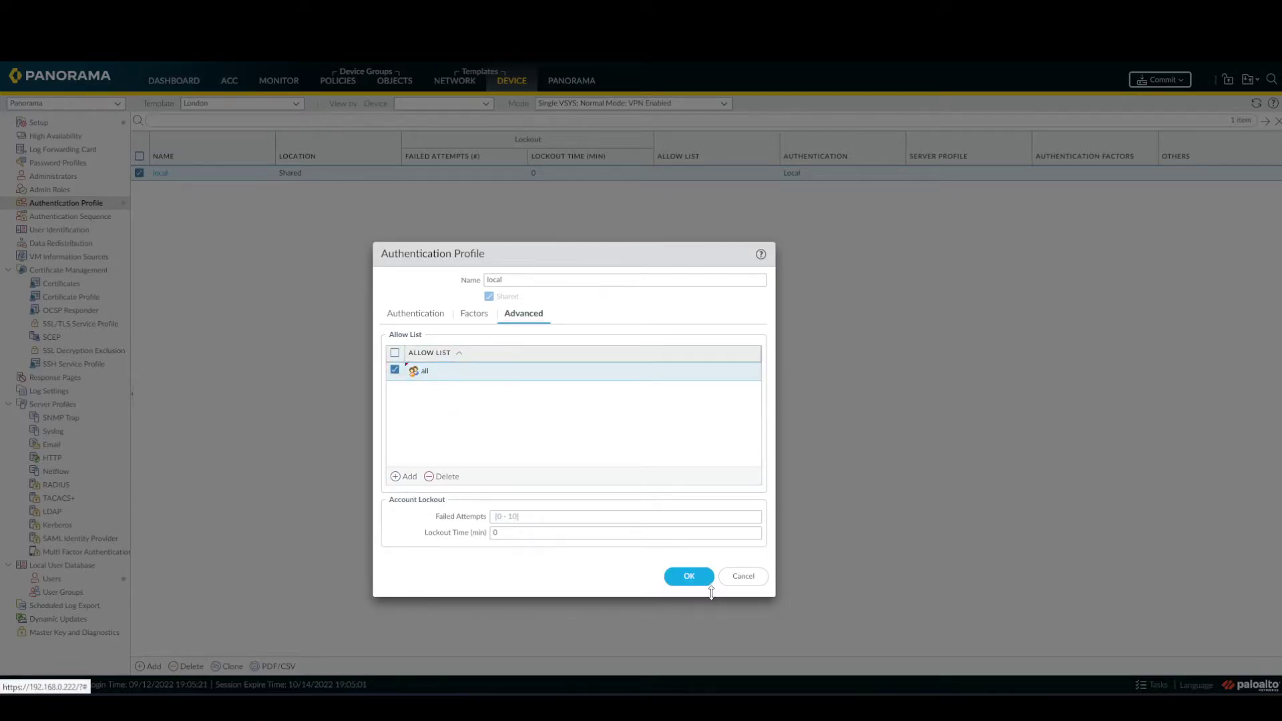
{"action": "left_click", "coordinate": [689, 576]}
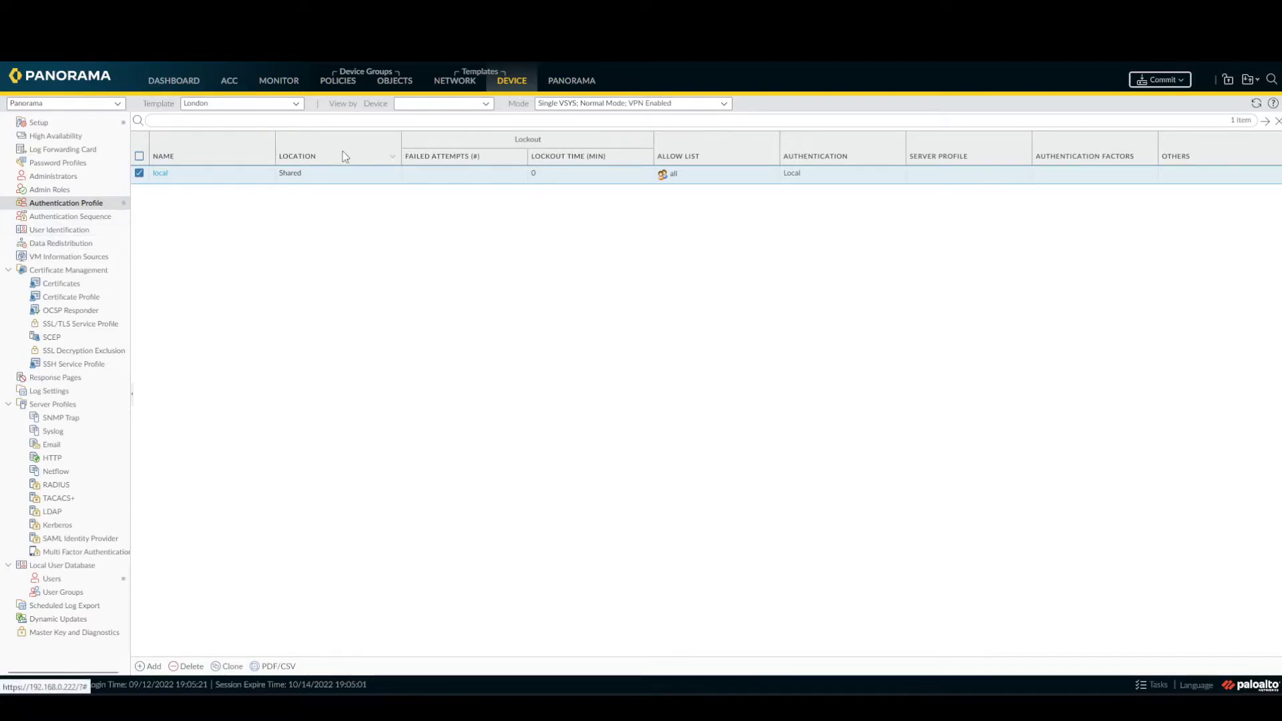
Delete tunnel.2 from the London Office Stack, then return to the London template.
{"action": "left_click", "coordinate": [296, 103]}
{"action": "left_click", "coordinate": [269, 183]}
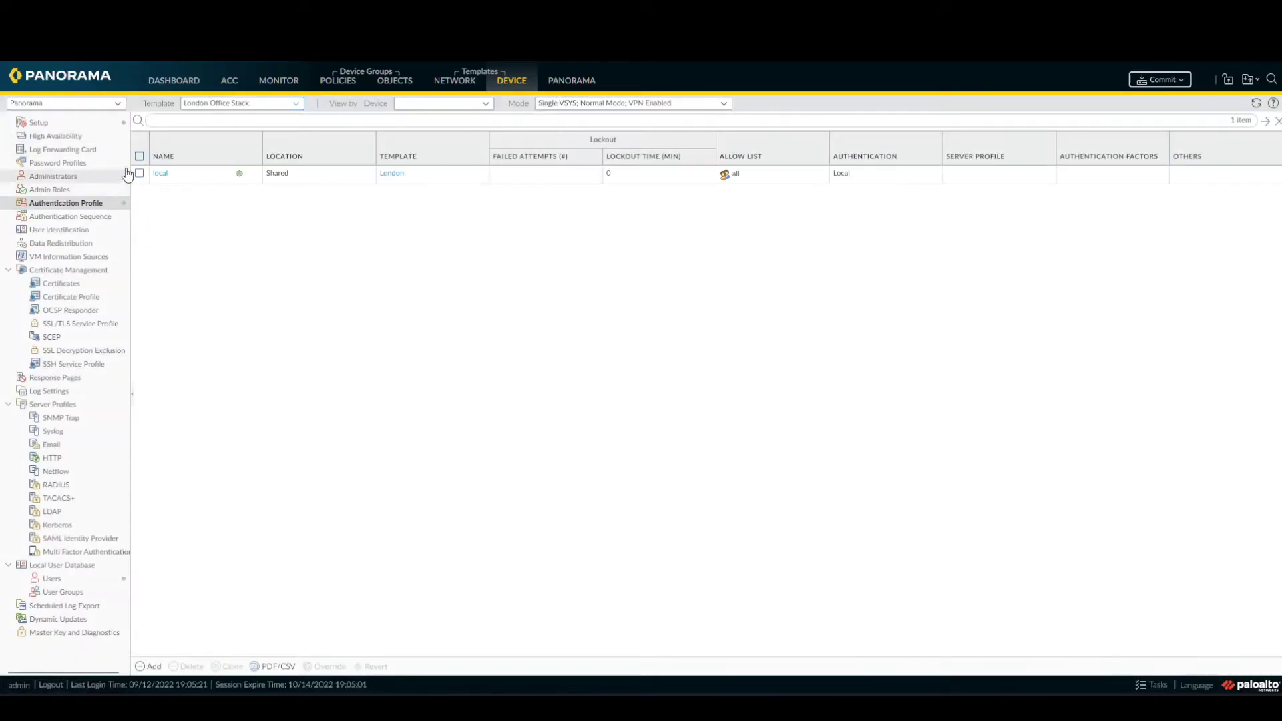
{"action": "left_click", "coordinate": [469, 85]}
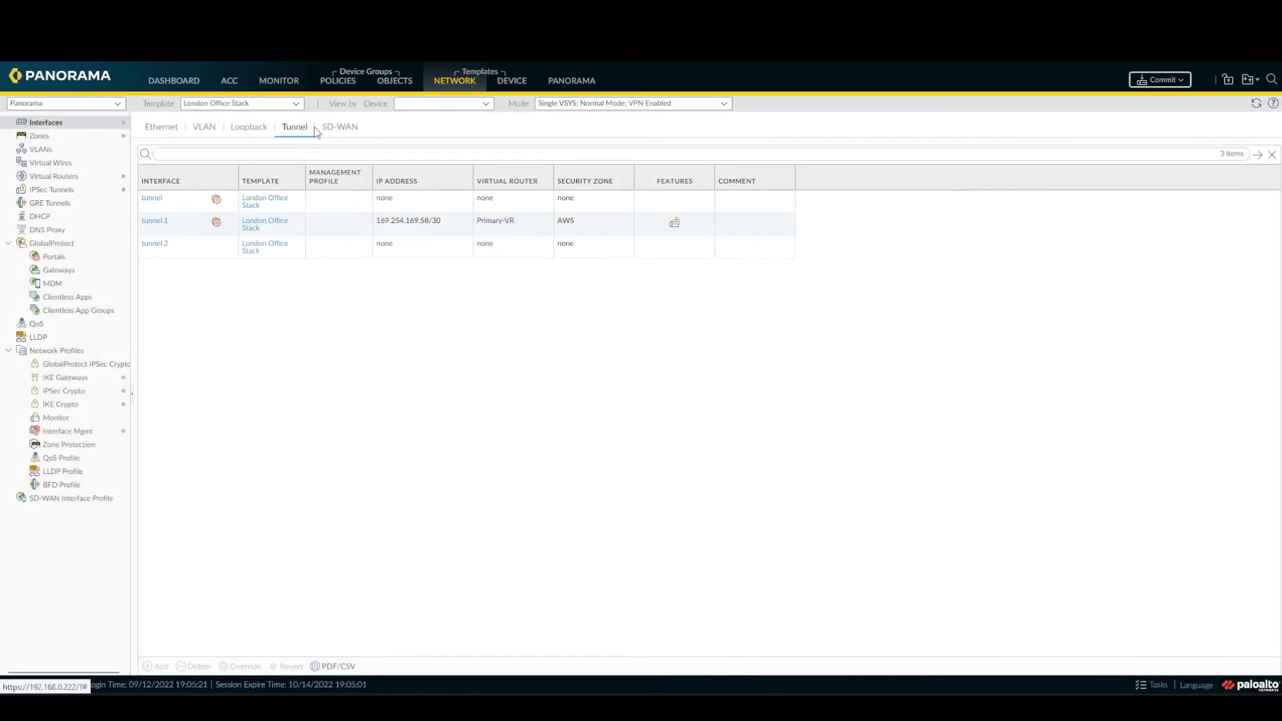
{"action": "left_click", "coordinate": [193, 257]}
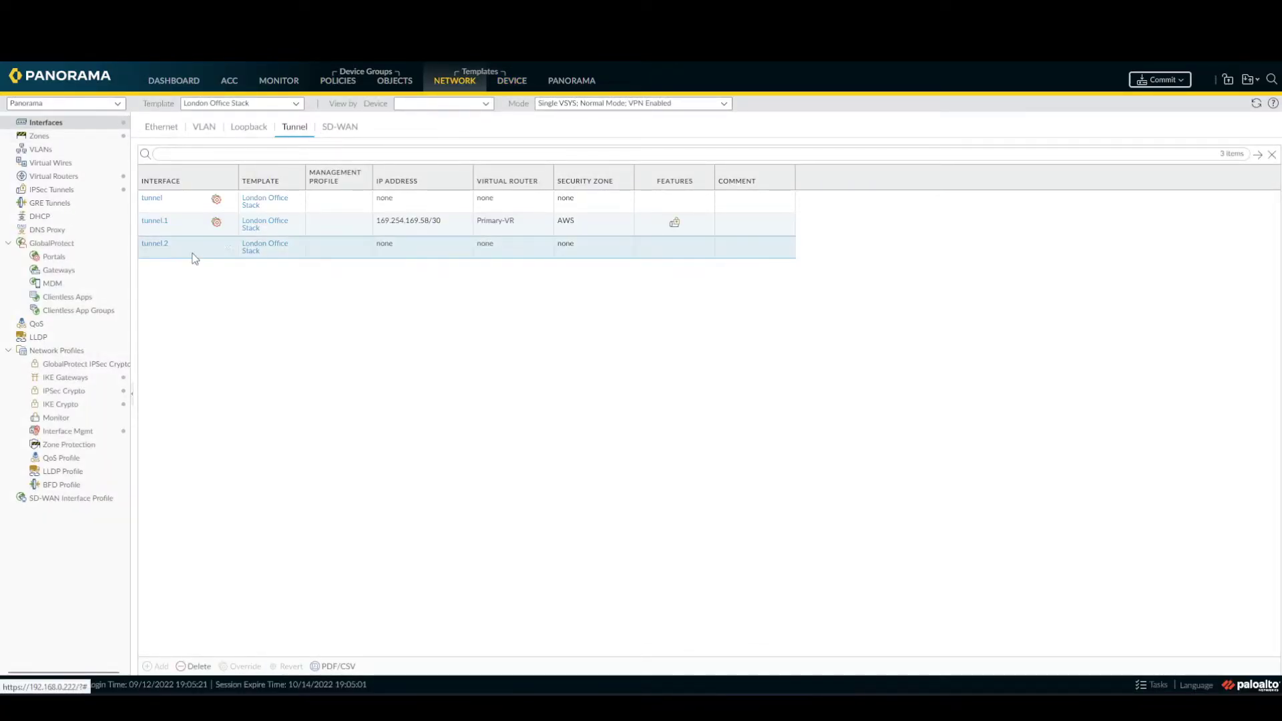
{"action": "left_click", "coordinate": [185, 666]}
{"action": "left_click", "coordinate": [601, 409]}
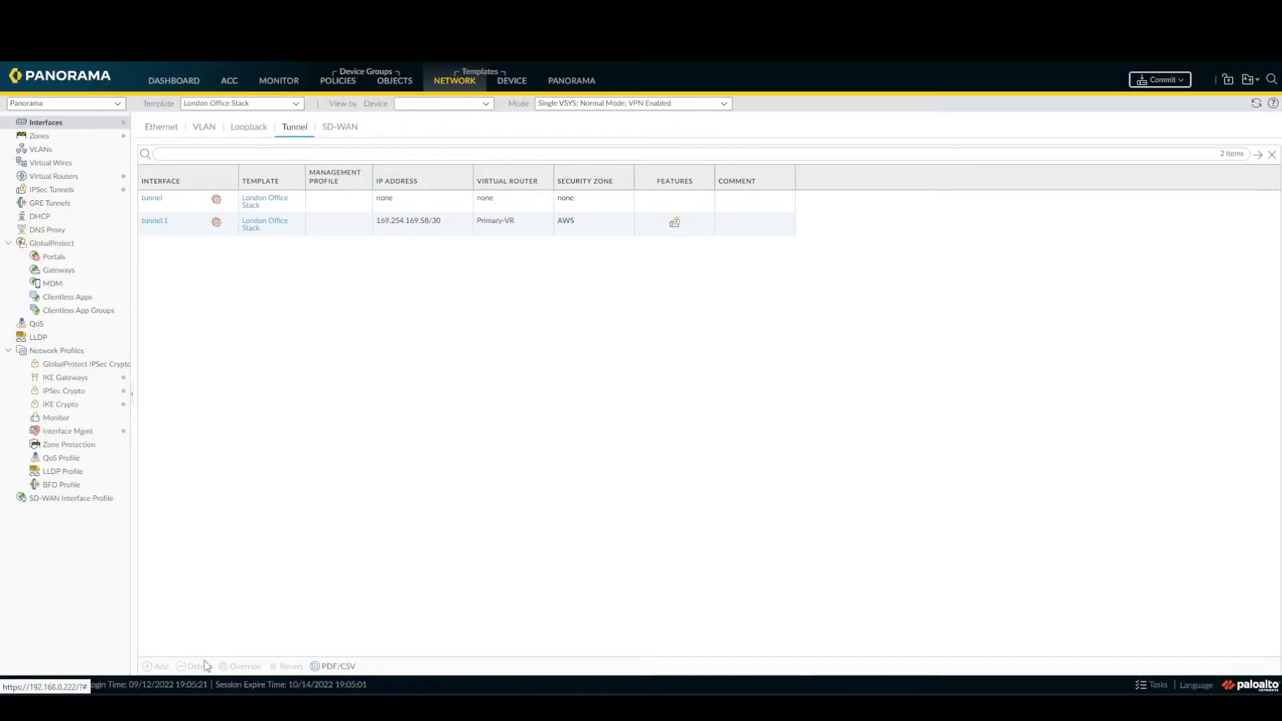
{"action": "left_click", "coordinate": [188, 227]}
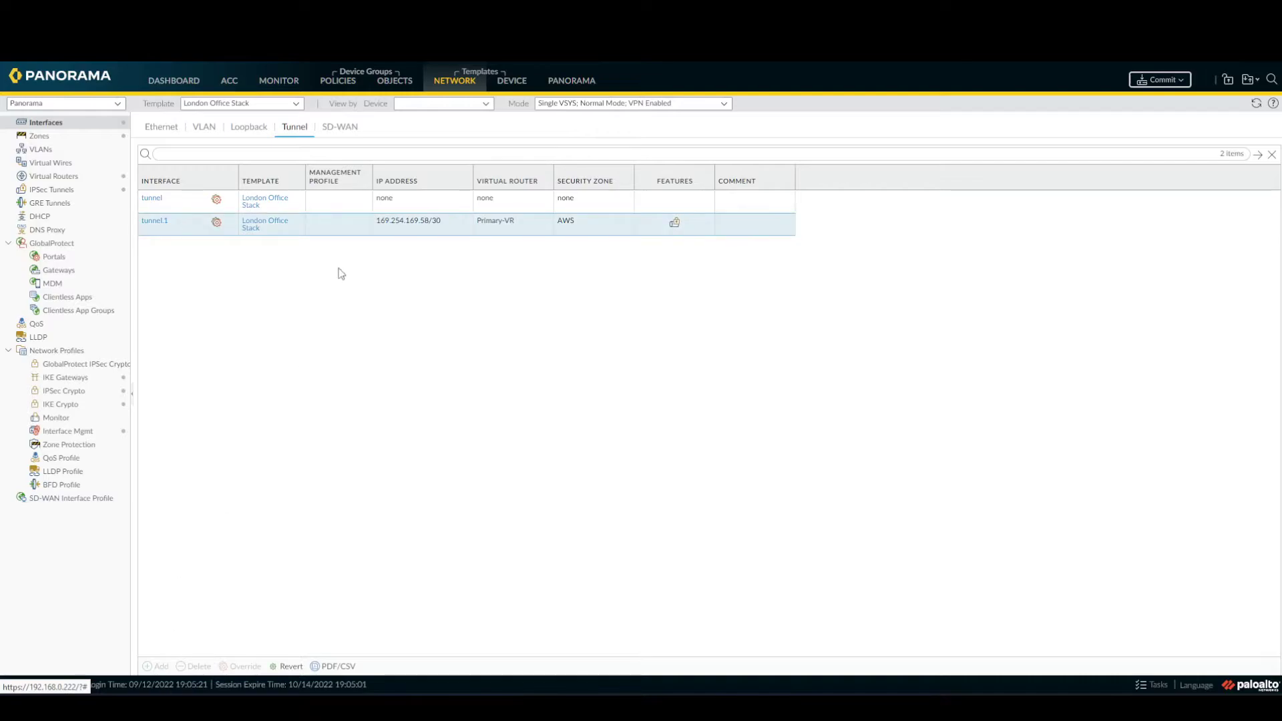
{"action": "left_click", "coordinate": [296, 105]}
{"action": "left_click", "coordinate": [273, 136]}
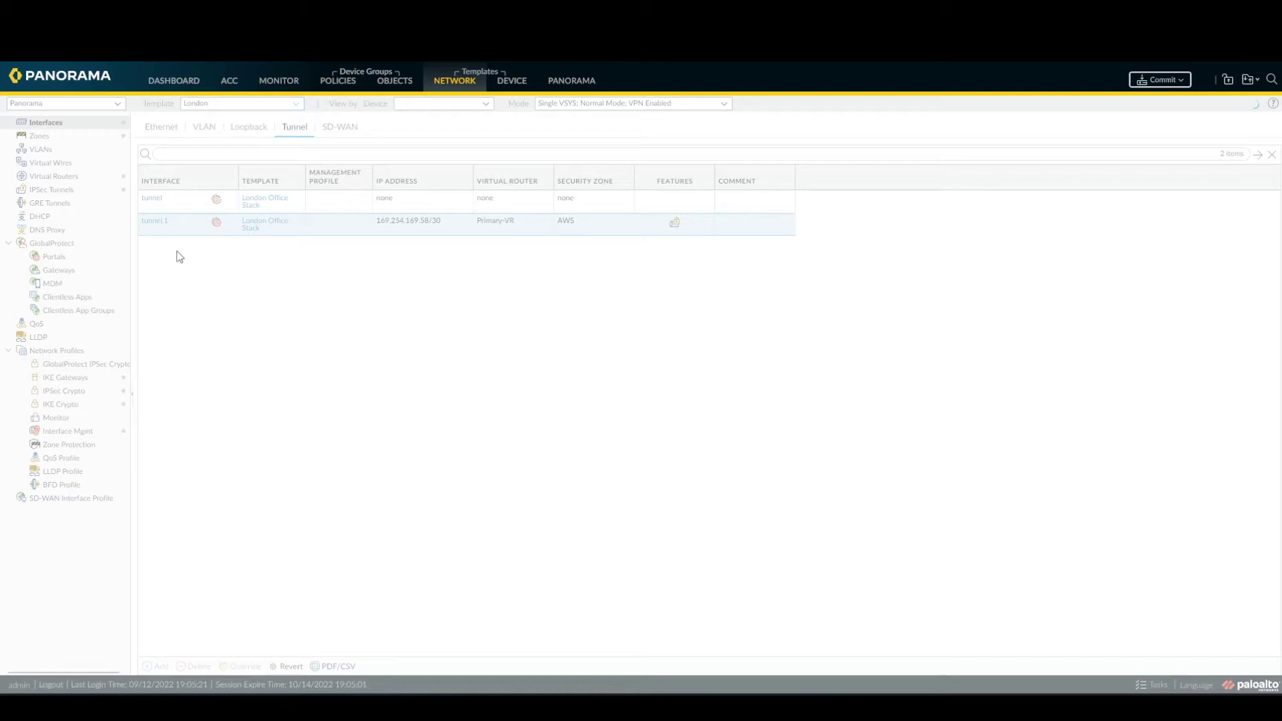
{"action": "left_click", "coordinate": [179, 224]}
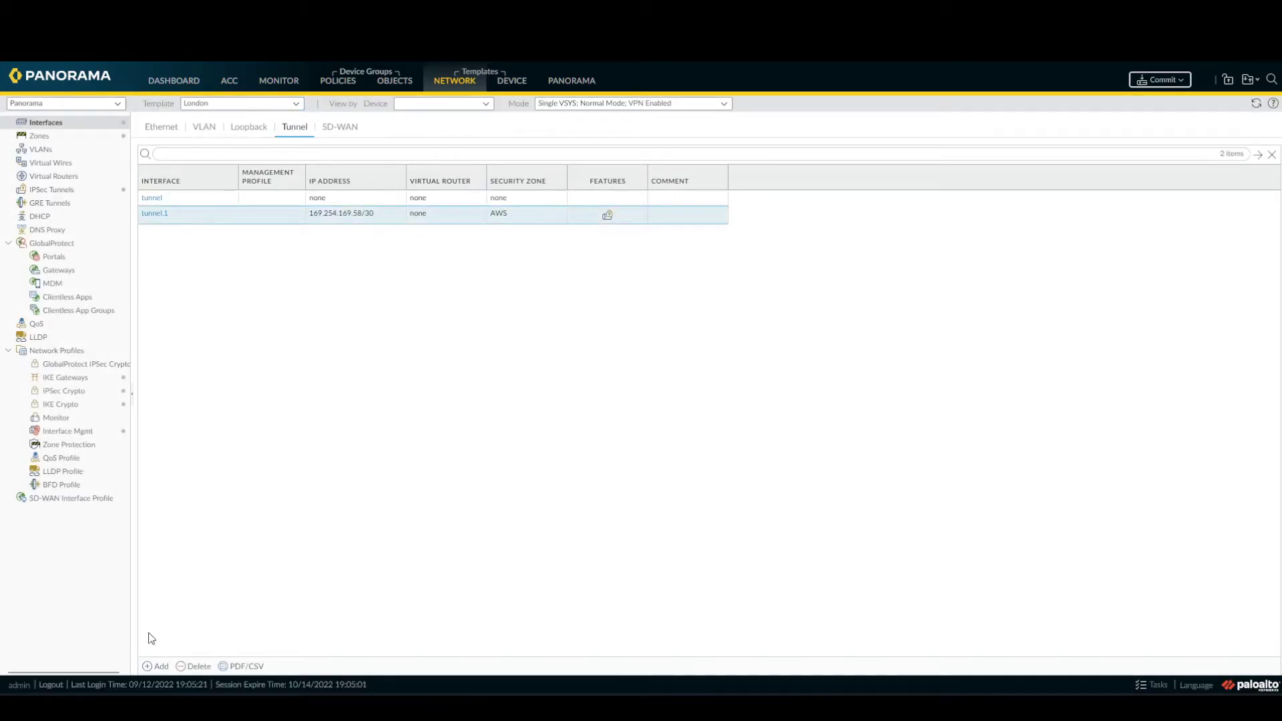
Add tunnel.3 in the Inside security zone, leaving virtual router as None.
{"action": "left_click", "coordinate": [160, 667]}
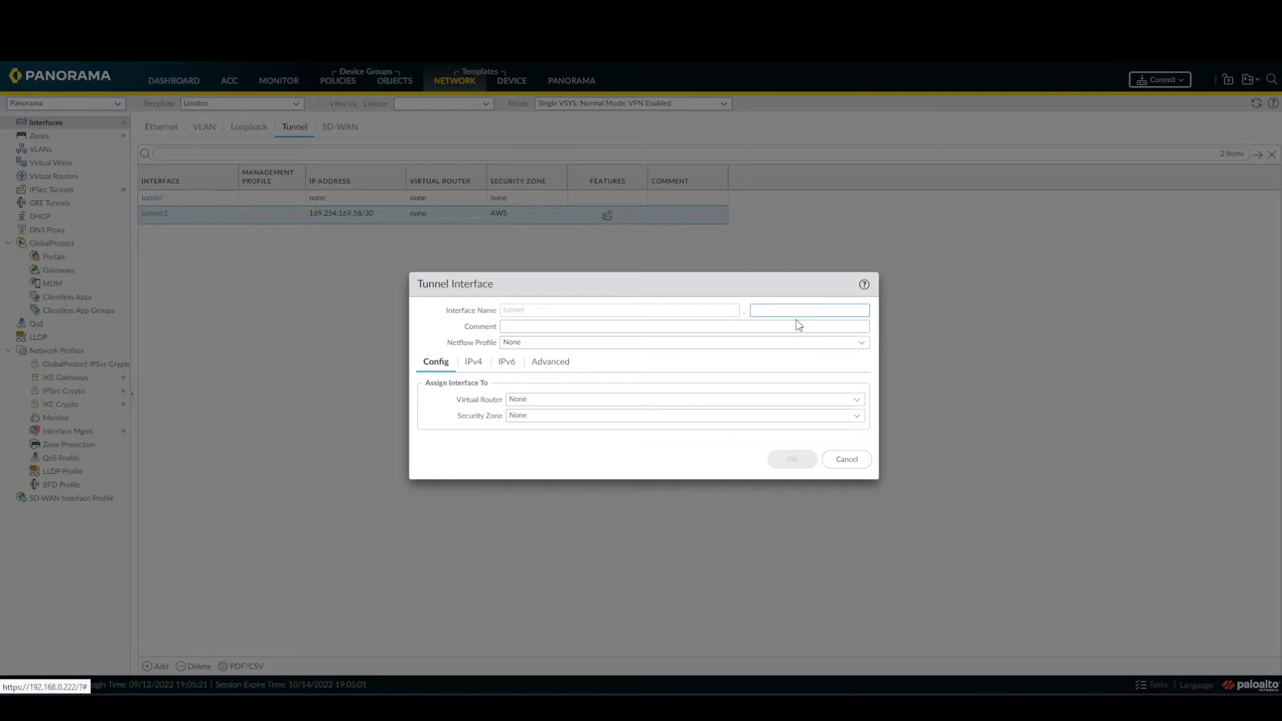
{"action": "type", "text": "3"}
{"action": "left_click", "coordinate": [757, 325]}
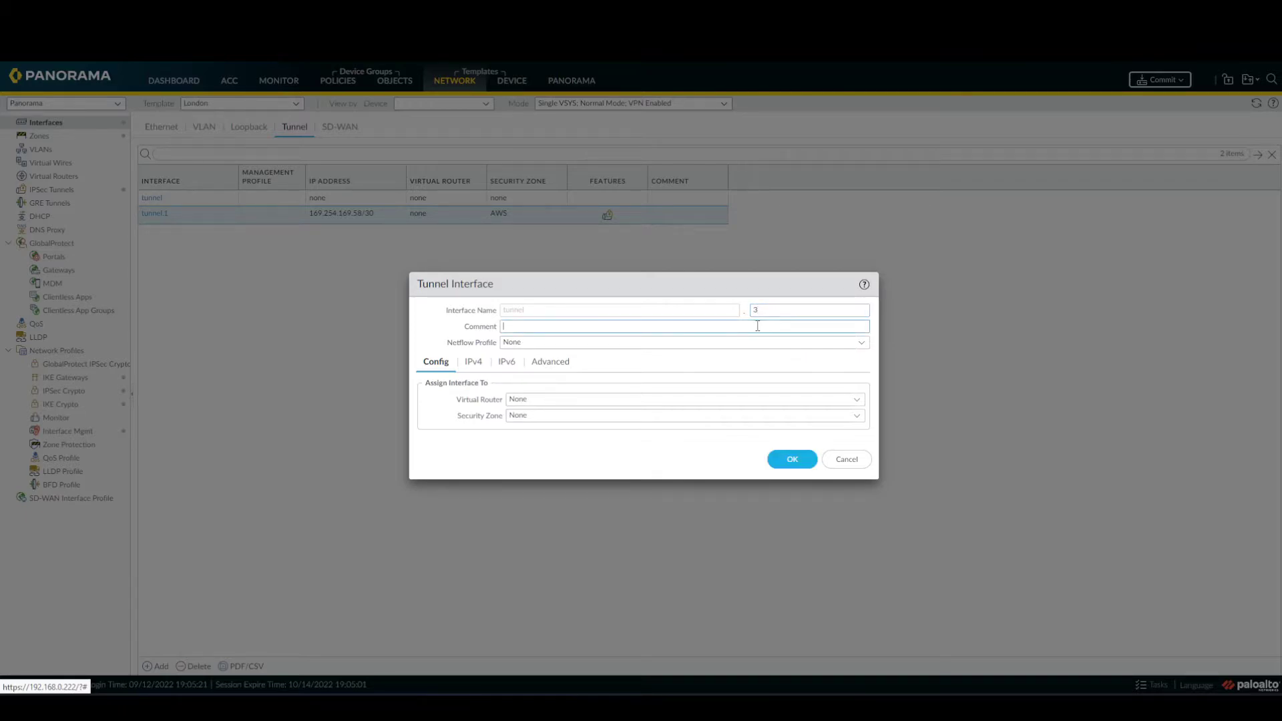
{"action": "left_click", "coordinate": [860, 404]}
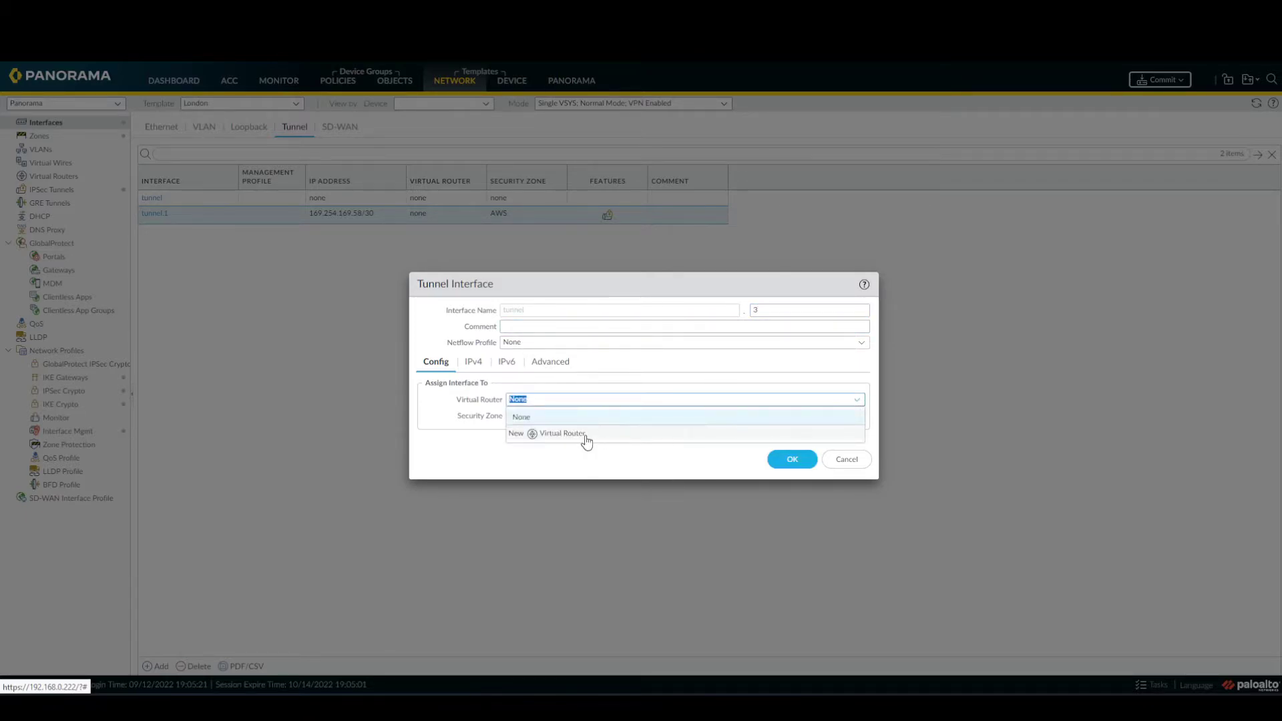
{"action": "left_click", "coordinate": [672, 383]}
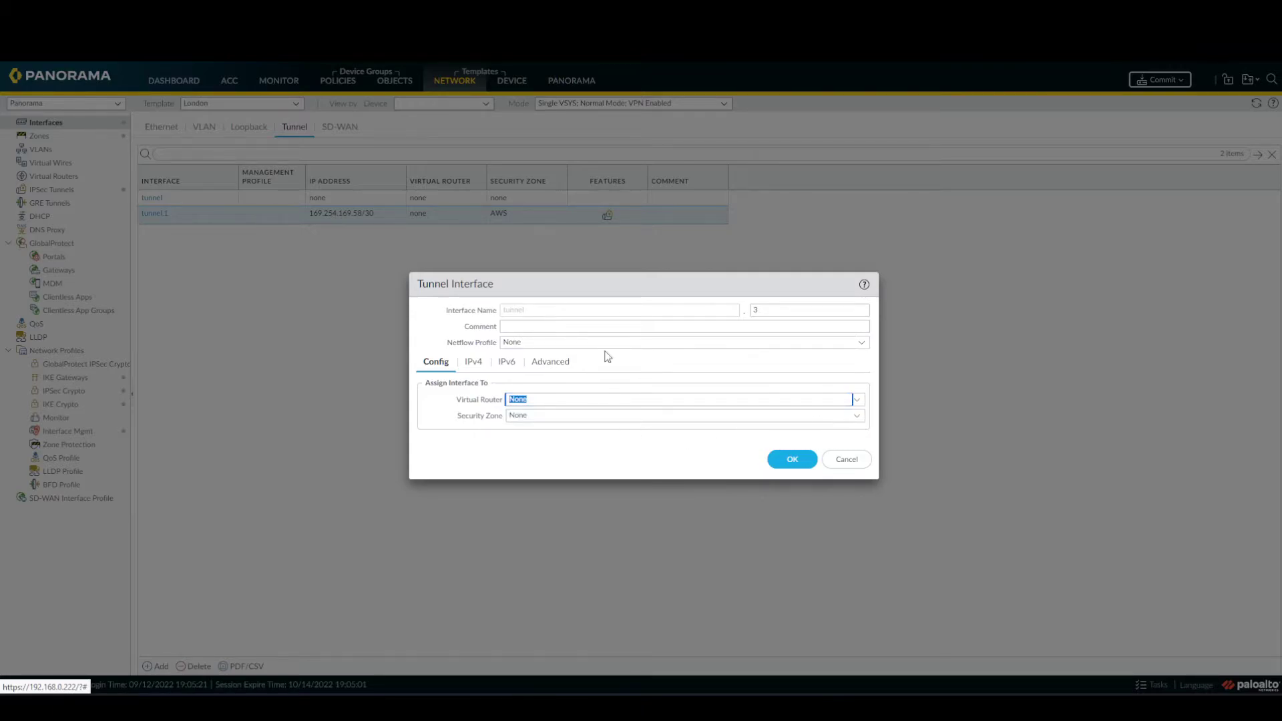
{"action": "left_click", "coordinate": [858, 420]}
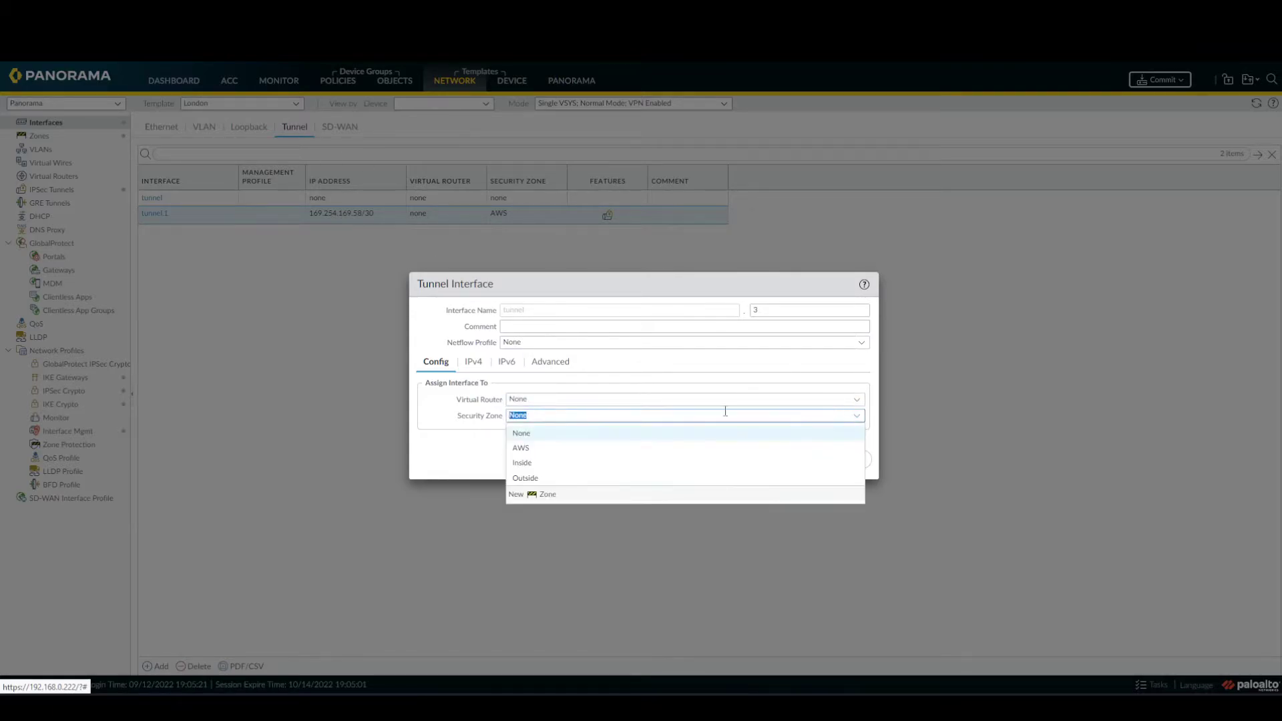
{"action": "left_click", "coordinate": [599, 464]}
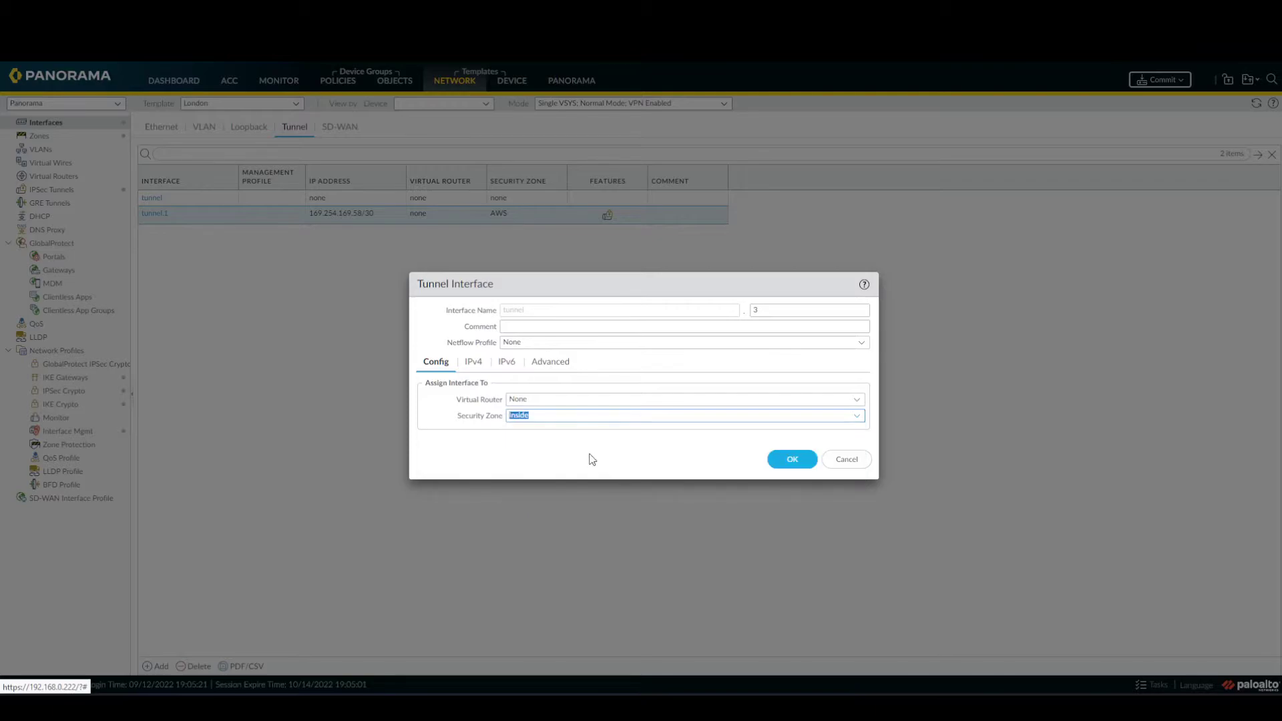
{"action": "left_click", "coordinate": [793, 462]}
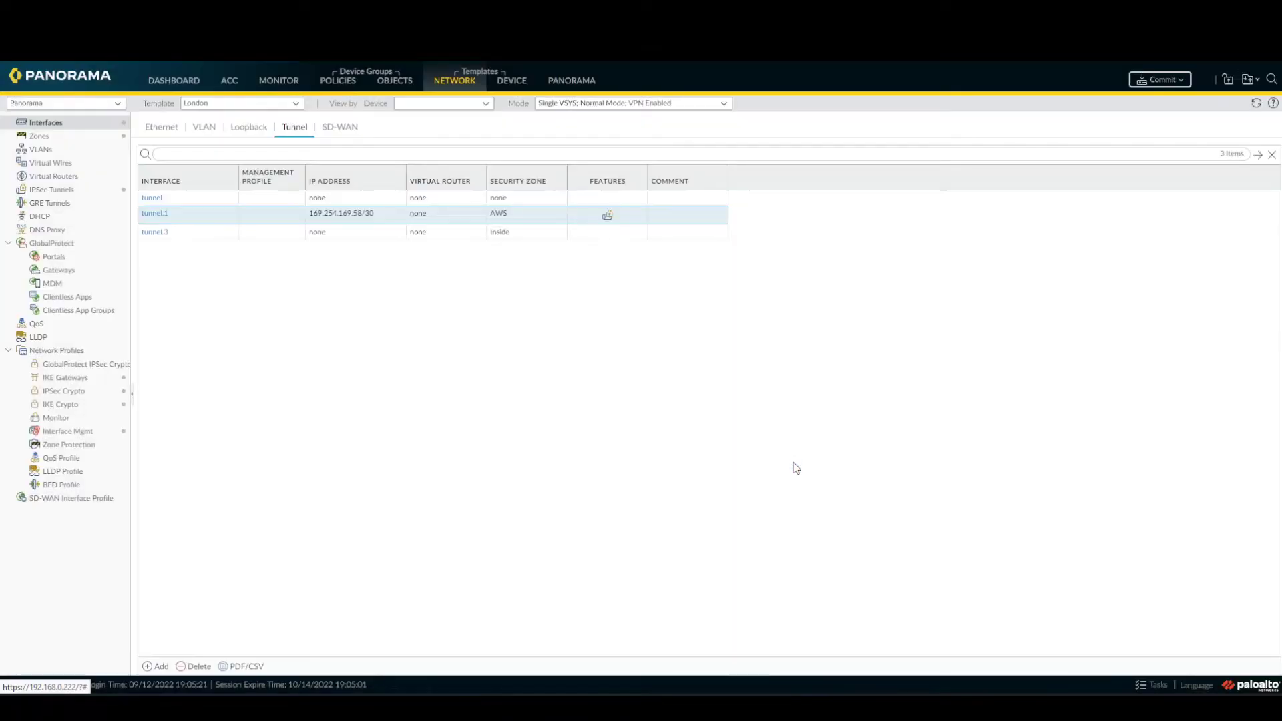
In the London Office Stack, override tunnel.3 and assign virtual router Primary-VR.
{"action": "left_click", "coordinate": [207, 231]}
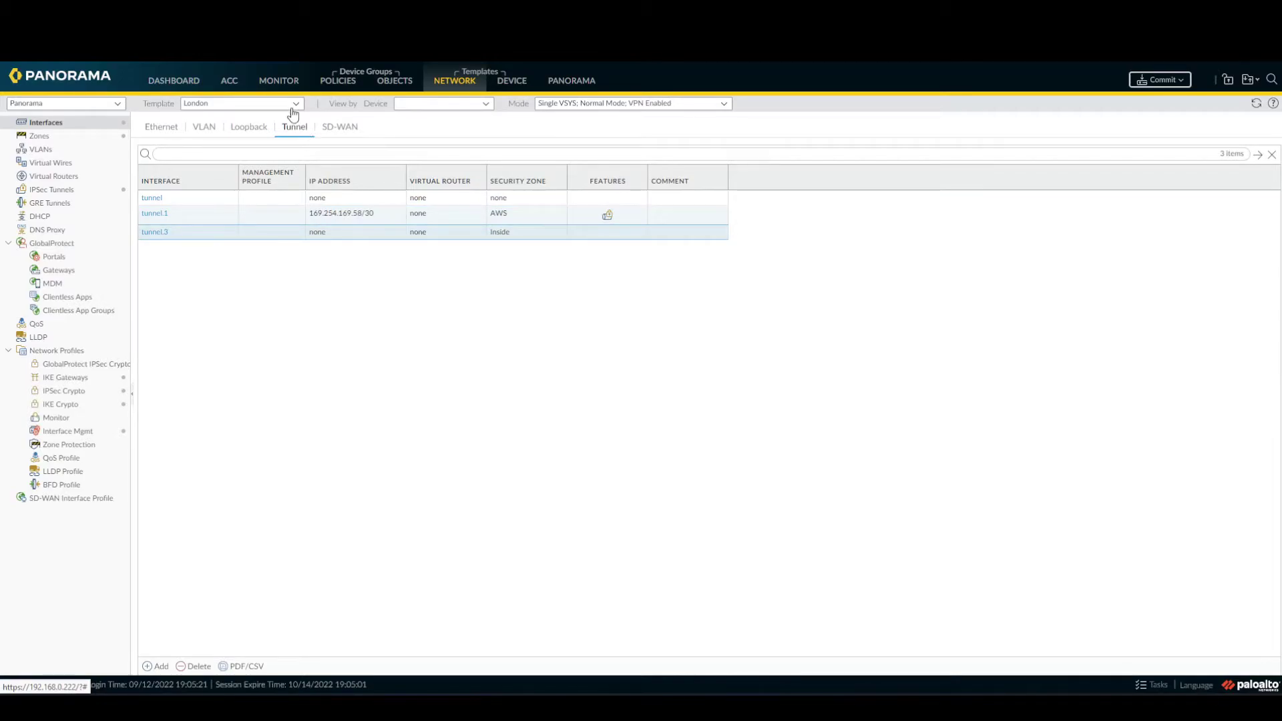
{"action": "left_click", "coordinate": [291, 107]}
{"action": "left_click", "coordinate": [257, 188]}
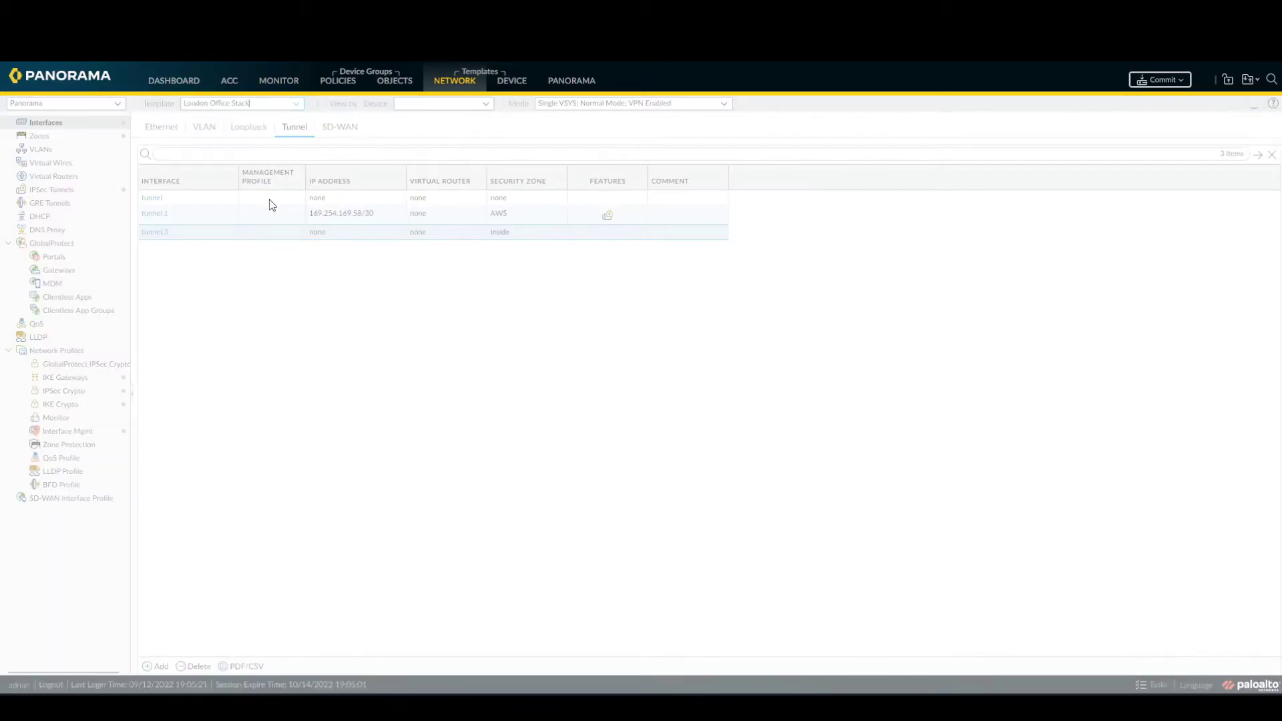
{"action": "left_click", "coordinate": [185, 246]}
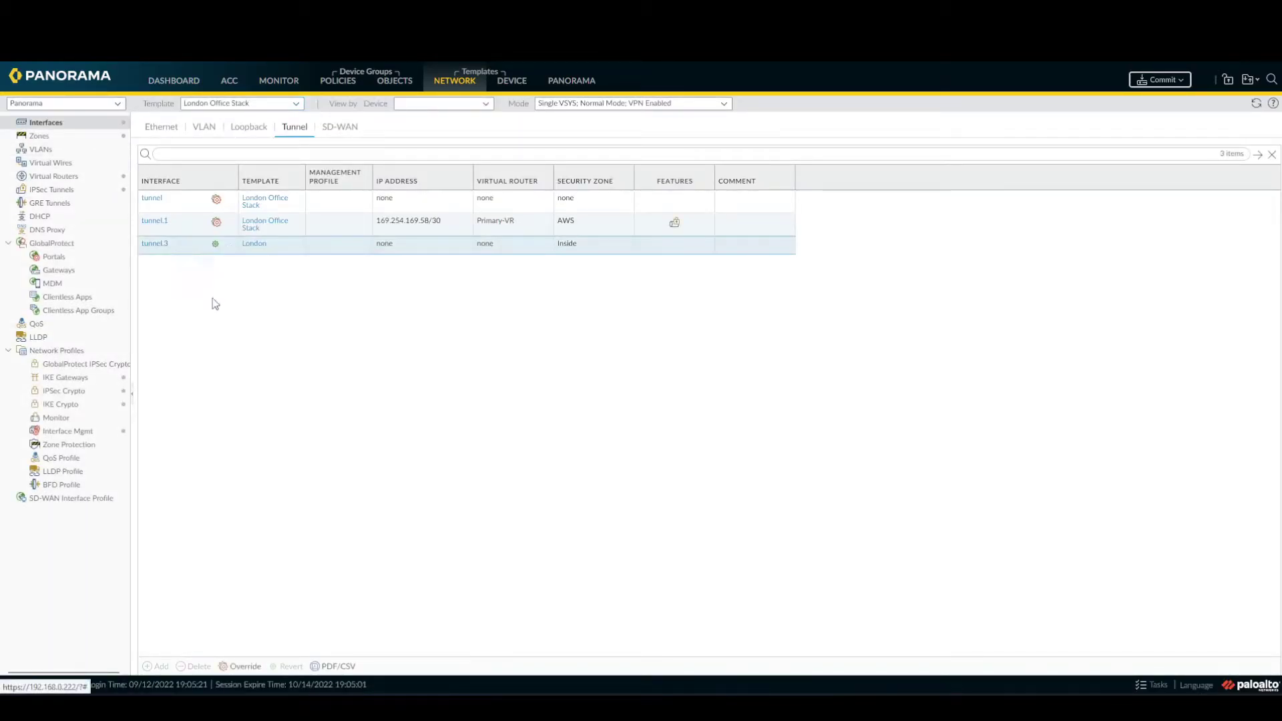
{"action": "left_click", "coordinate": [245, 667]}
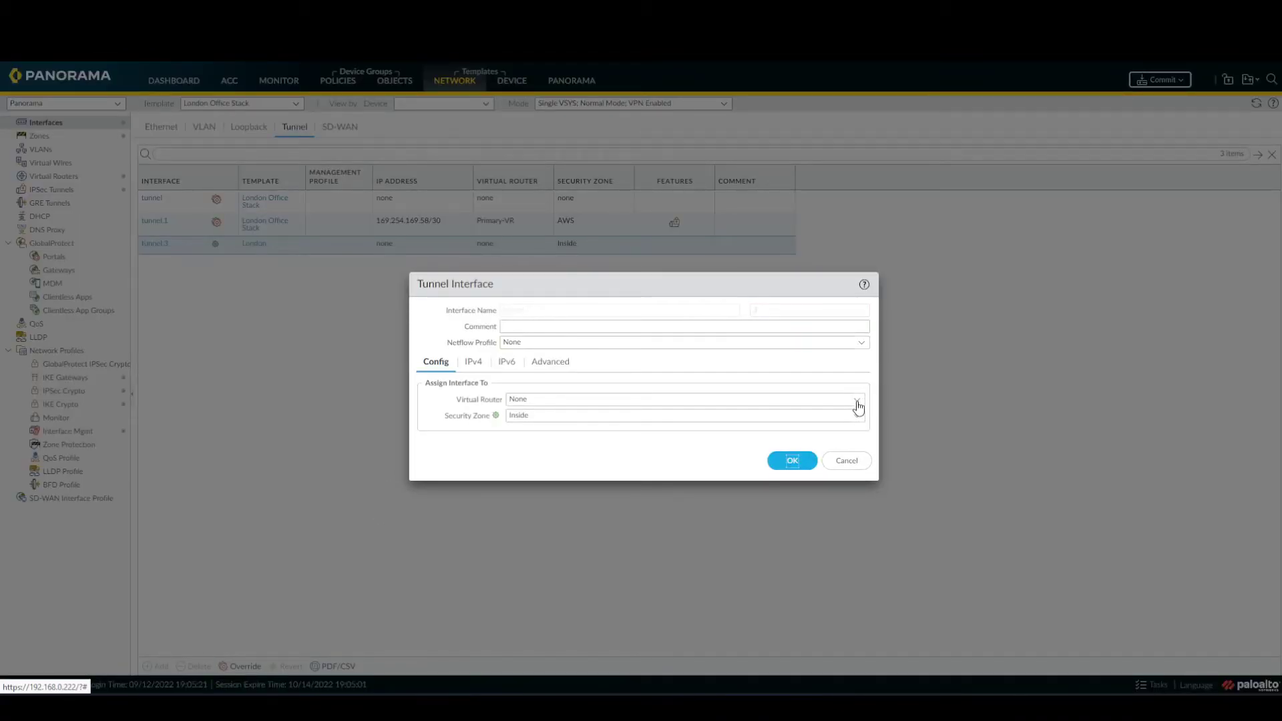
{"action": "left_click", "coordinate": [855, 400]}
{"action": "left_click", "coordinate": [657, 439]}
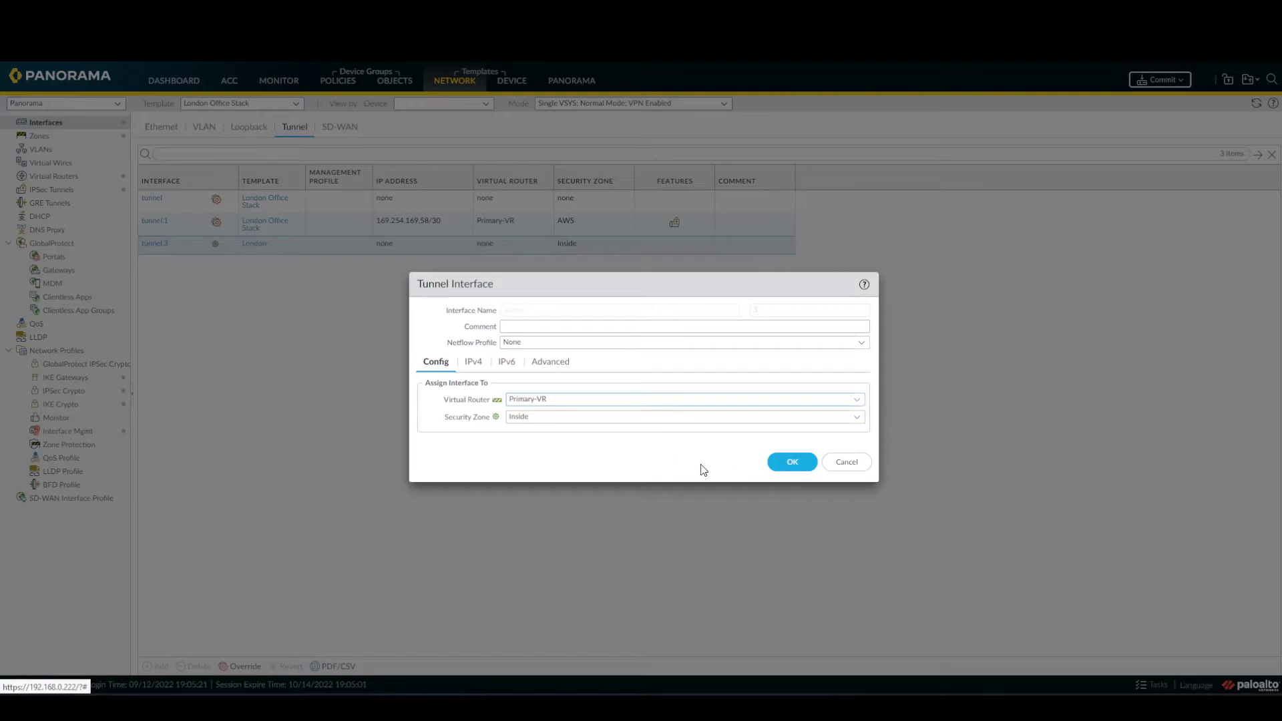
{"action": "left_click", "coordinate": [778, 462]}
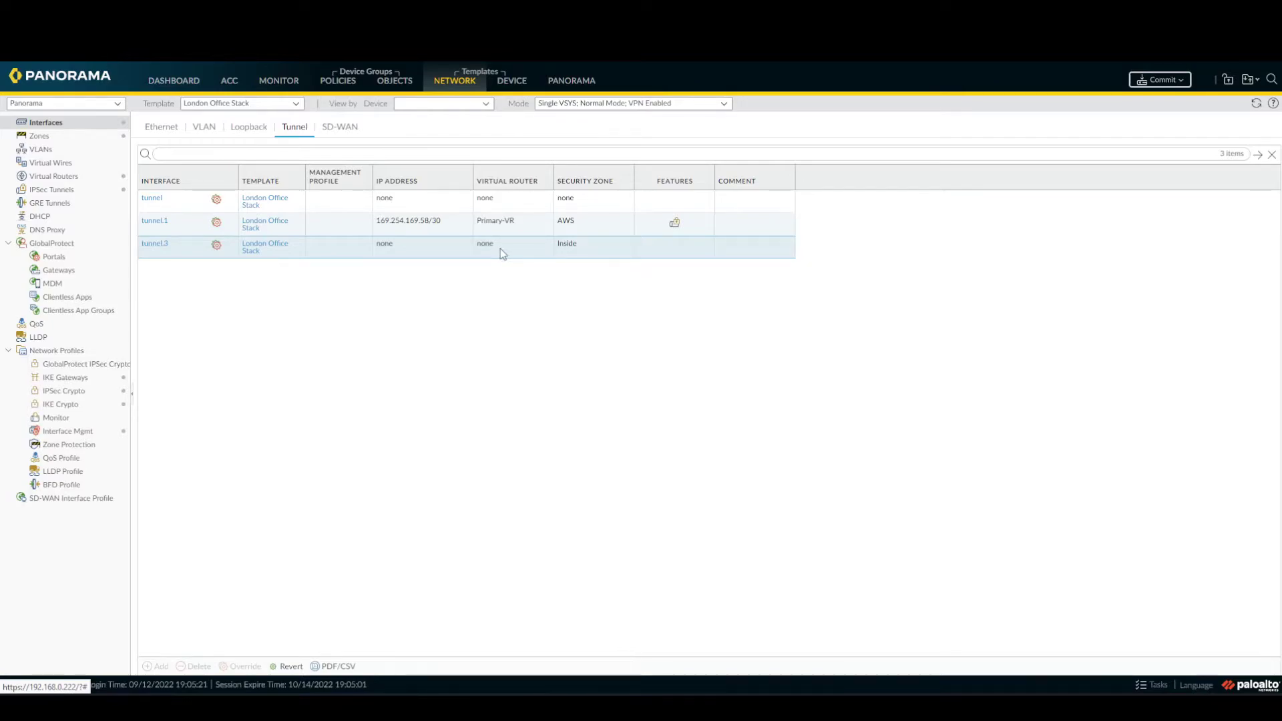
Reopen tunnel.3 and save it again with Primary-VR as virtual router.
{"action": "left_click", "coordinate": [161, 245]}
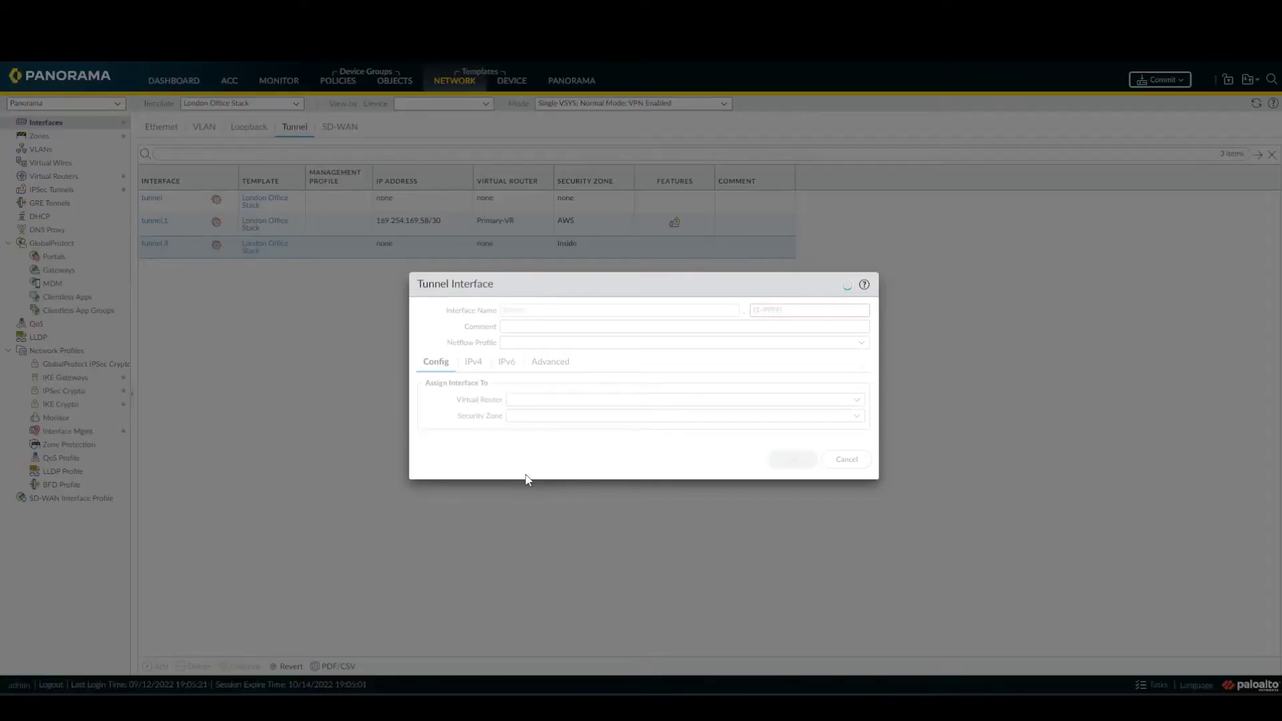
{"action": "left_click", "coordinate": [856, 400]}
{"action": "left_click", "coordinate": [708, 432]}
{"action": "left_click", "coordinate": [792, 460]}
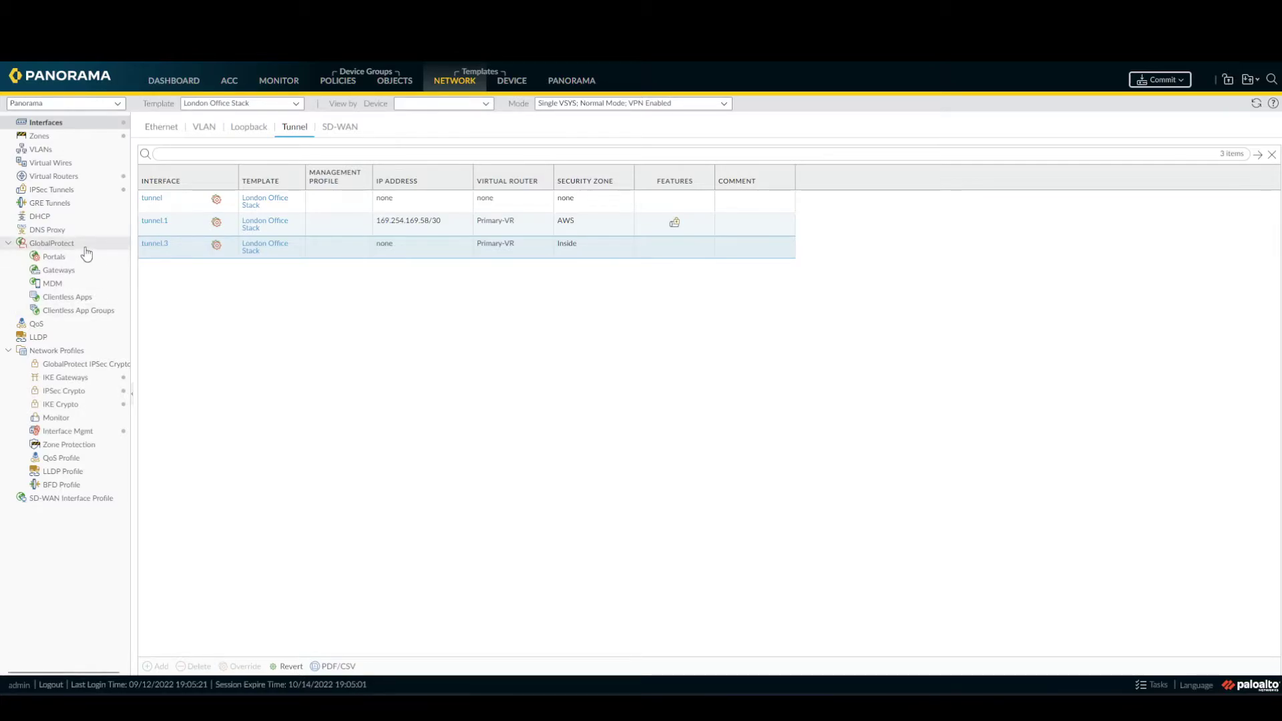
Add GlobalProtect gateway GlobalProtect_Gateways bound to interface ethernet1/1.10, IPv4 only.
{"action": "left_click", "coordinate": [87, 274]}
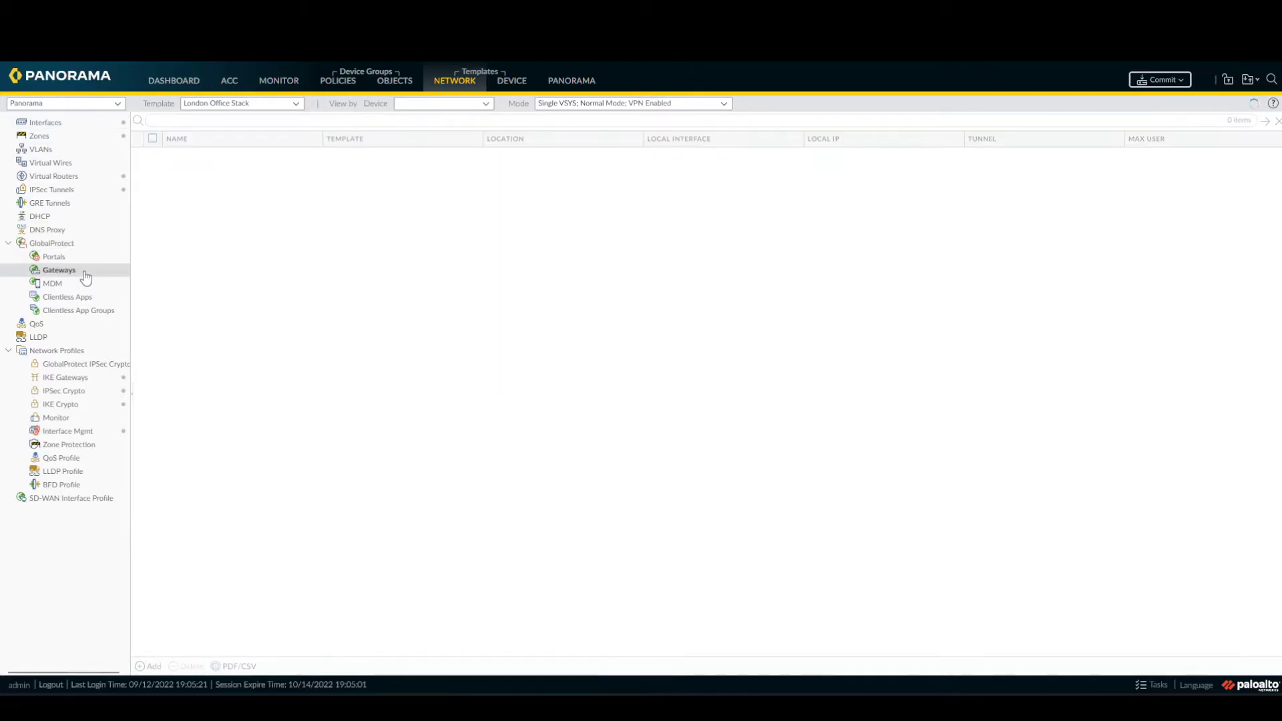
{"action": "left_click", "coordinate": [153, 666]}
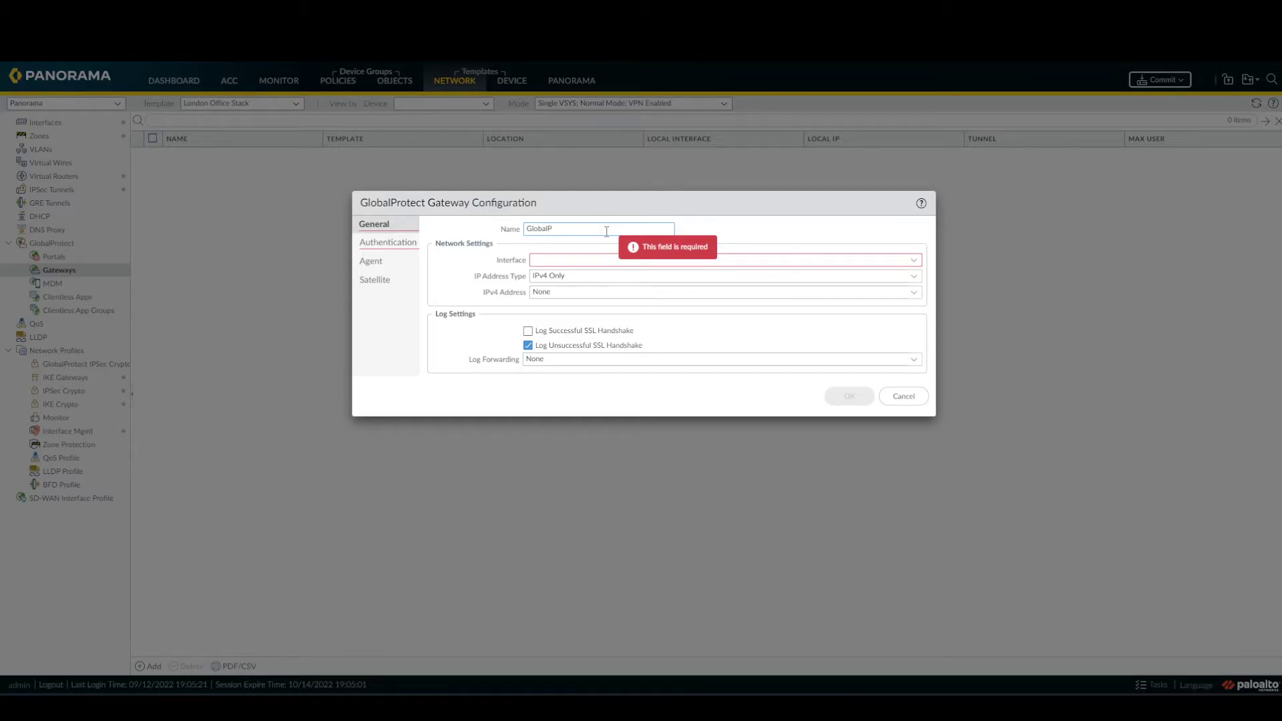
{"action": "type", "text": "GlobalProtect_Gateways"}
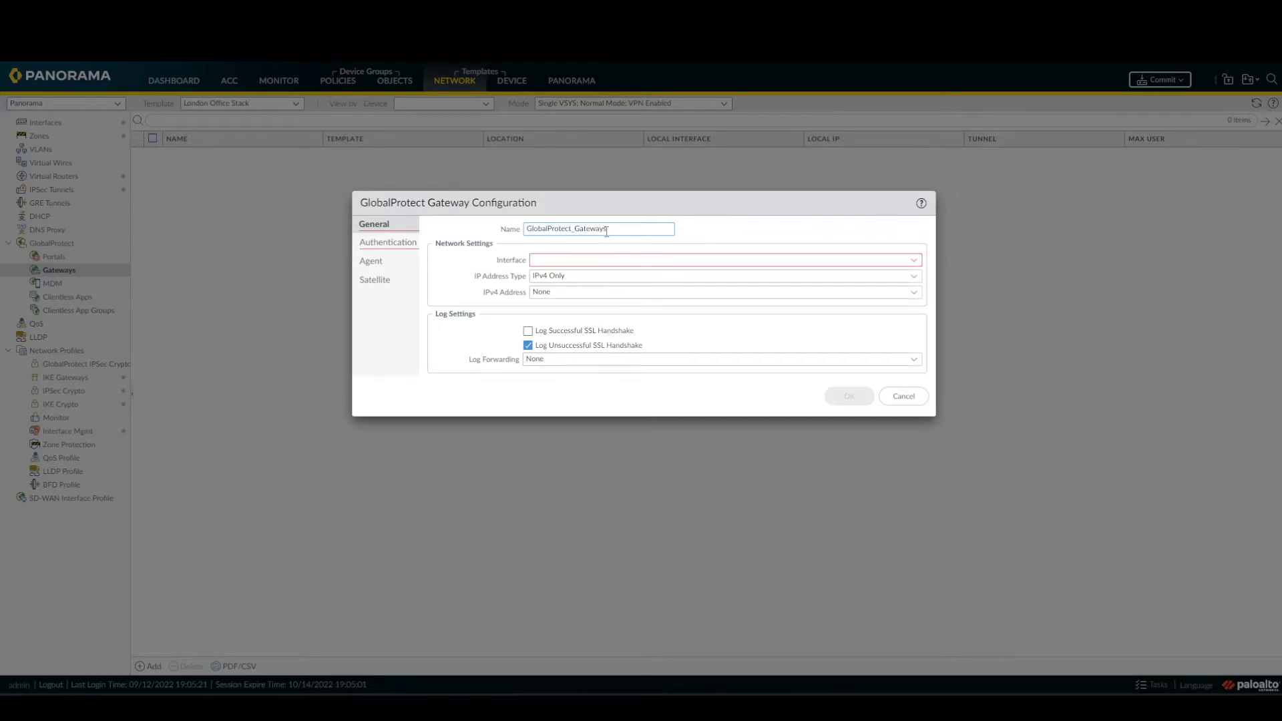
{"action": "left_click", "coordinate": [584, 260]}
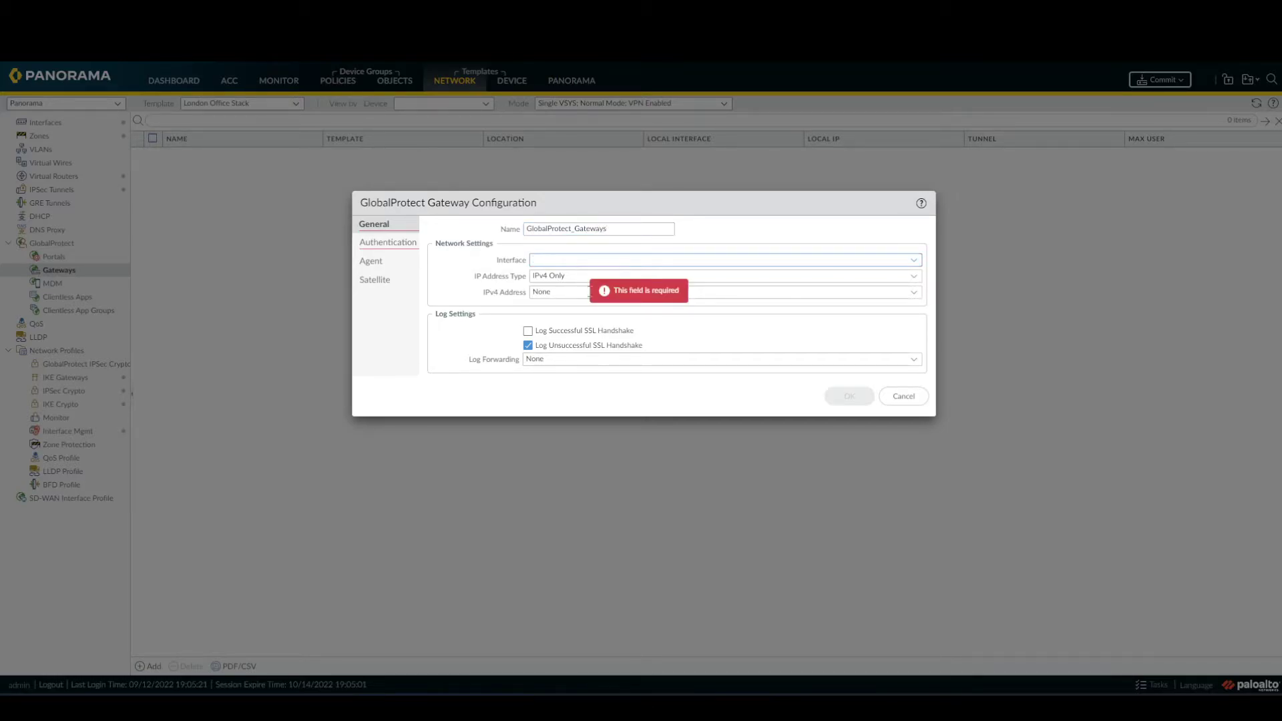
{"action": "left_click", "coordinate": [911, 262]}
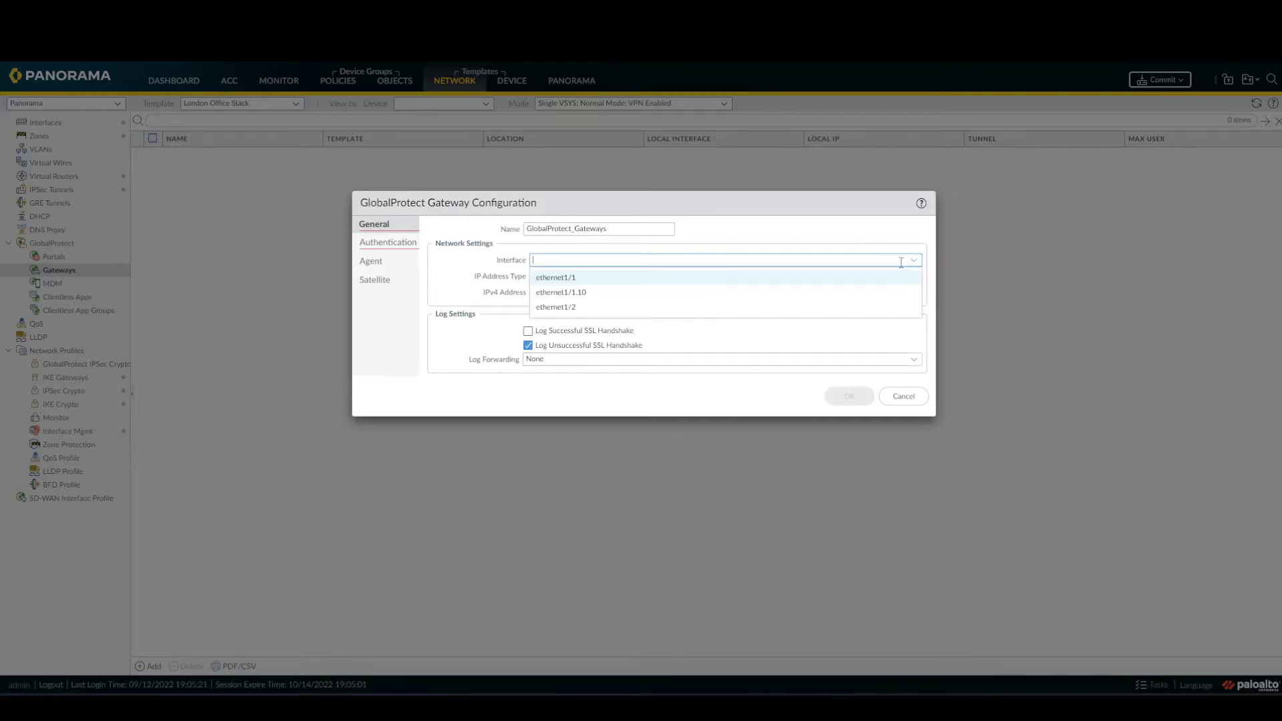
{"action": "left_click", "coordinate": [699, 294]}
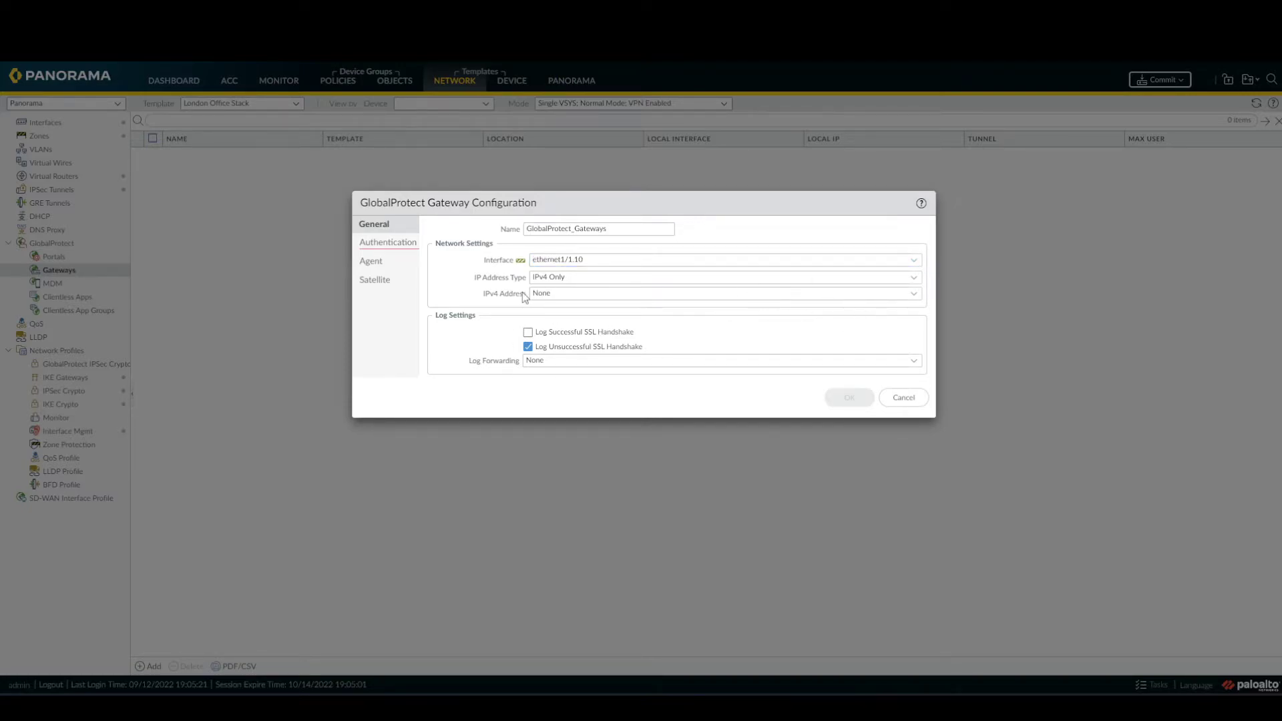
{"action": "left_click", "coordinate": [402, 248]}
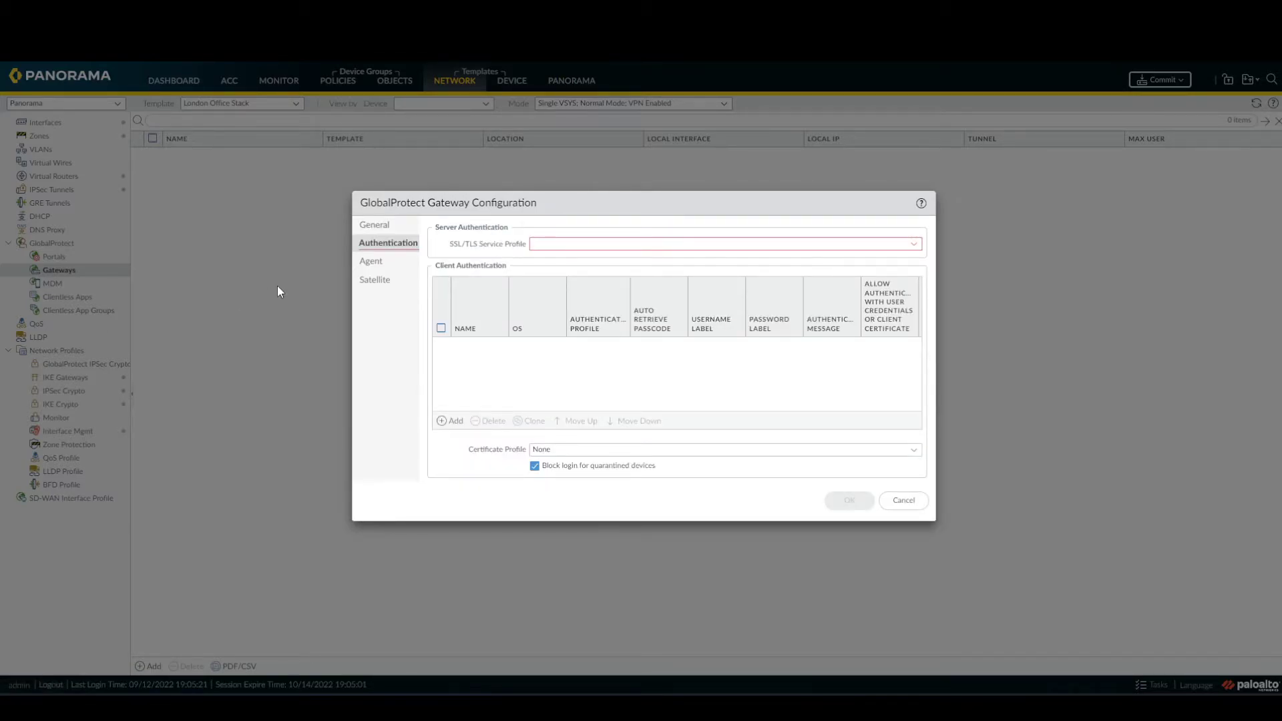
Set the gateway's SSL/TLS service profile to external-gw-portal.
{"action": "left_click", "coordinate": [913, 245]}
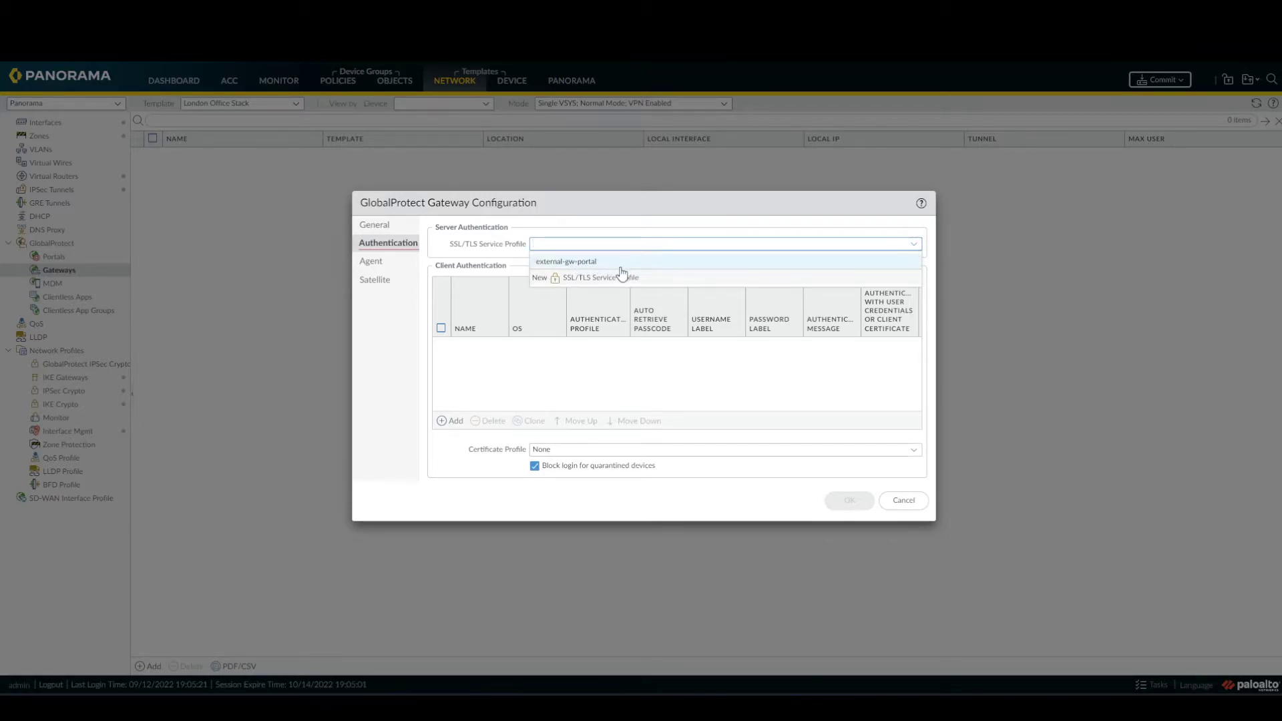
{"action": "left_click", "coordinate": [618, 263]}
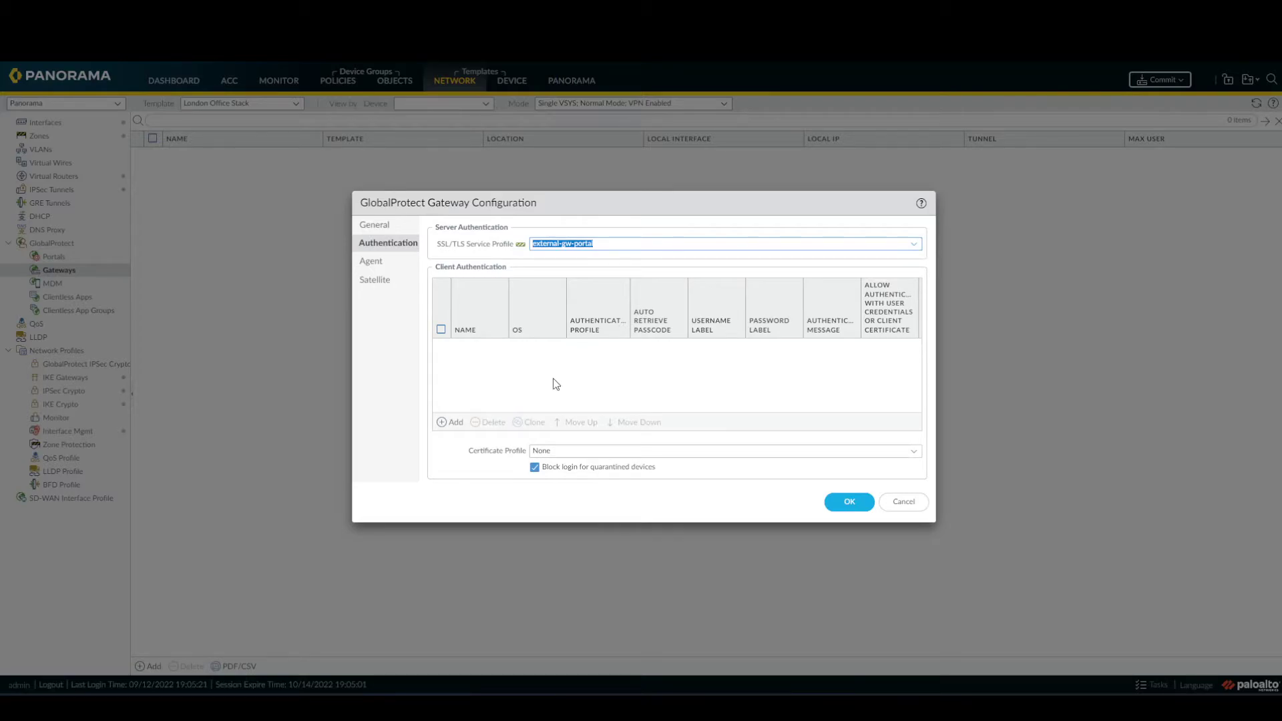
{"action": "left_click", "coordinate": [556, 384]}
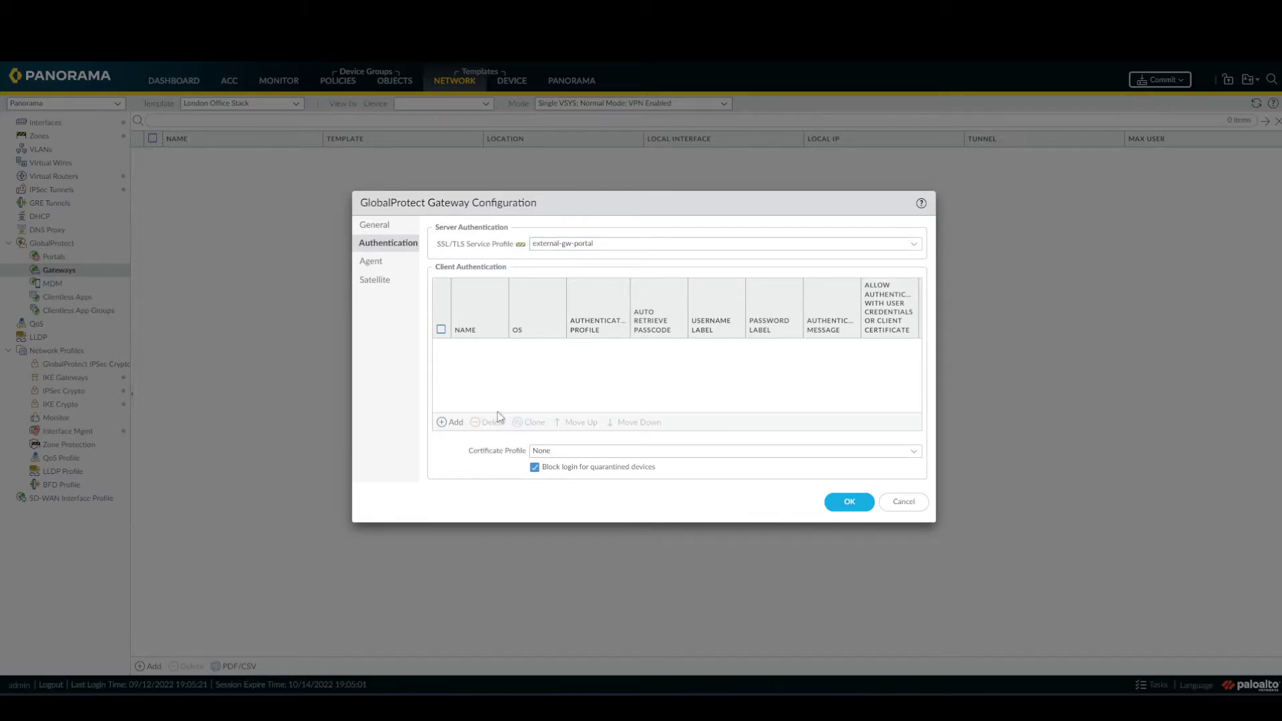
Add client authentication ex-gp-auth for Any OS using the local authentication profile.
{"action": "left_click", "coordinate": [448, 423]}
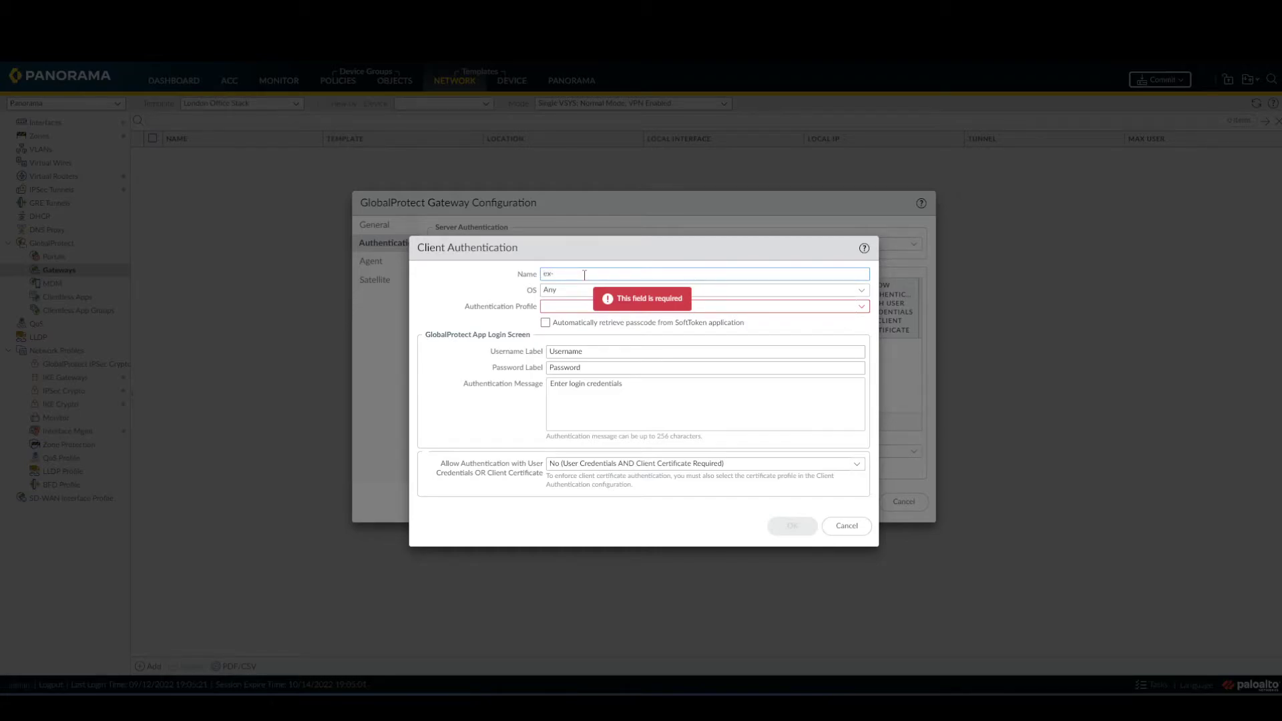
{"action": "type", "text": "ex-gp-"}
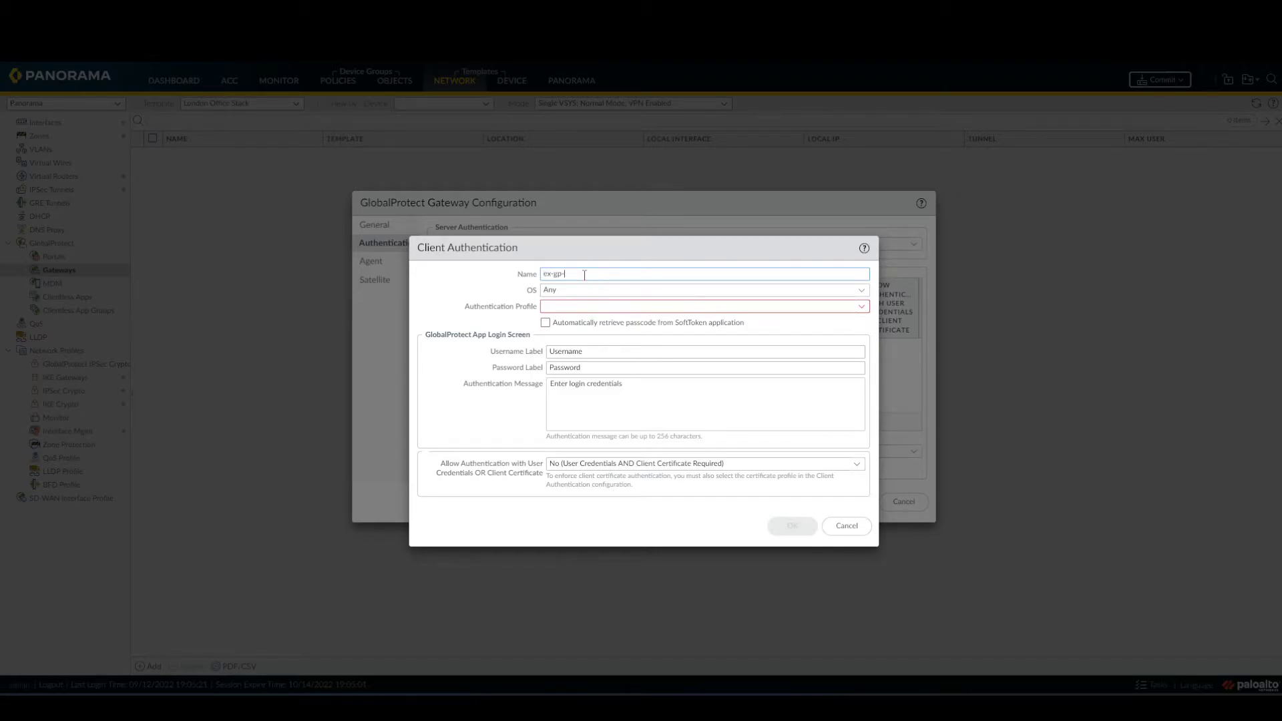
{"action": "type", "text": "auth"}
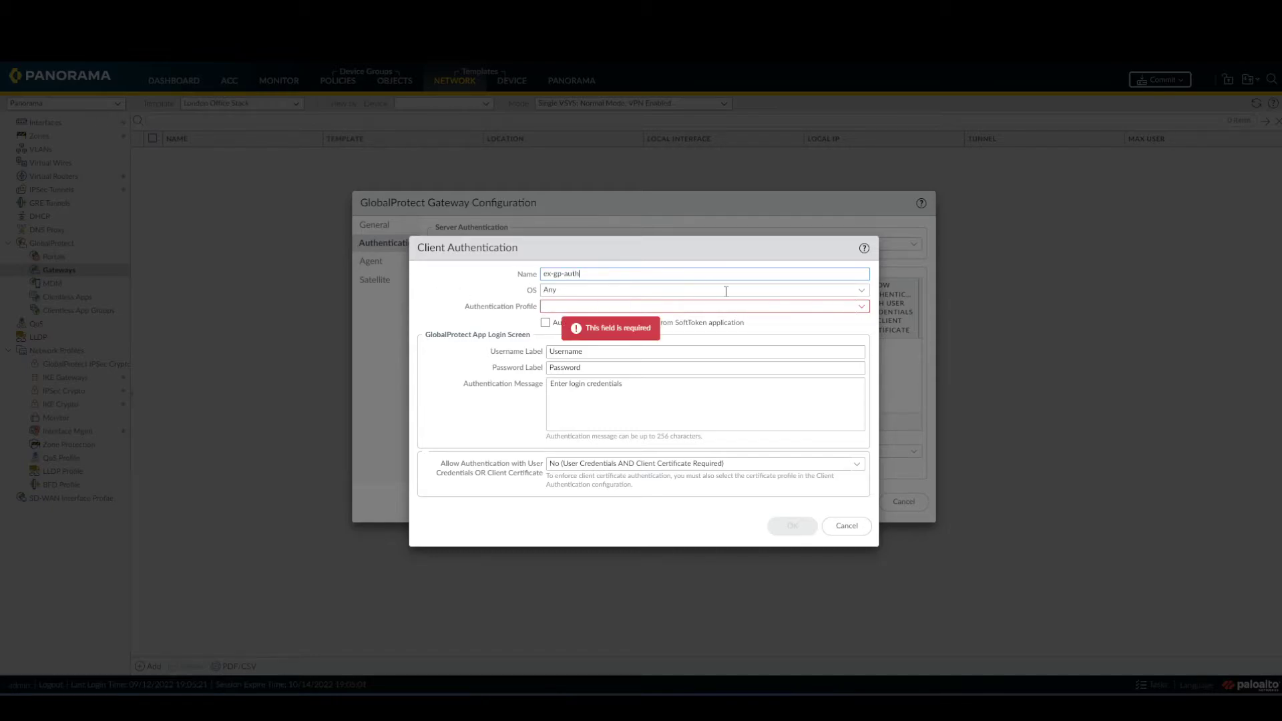
{"action": "left_click", "coordinate": [860, 289]}
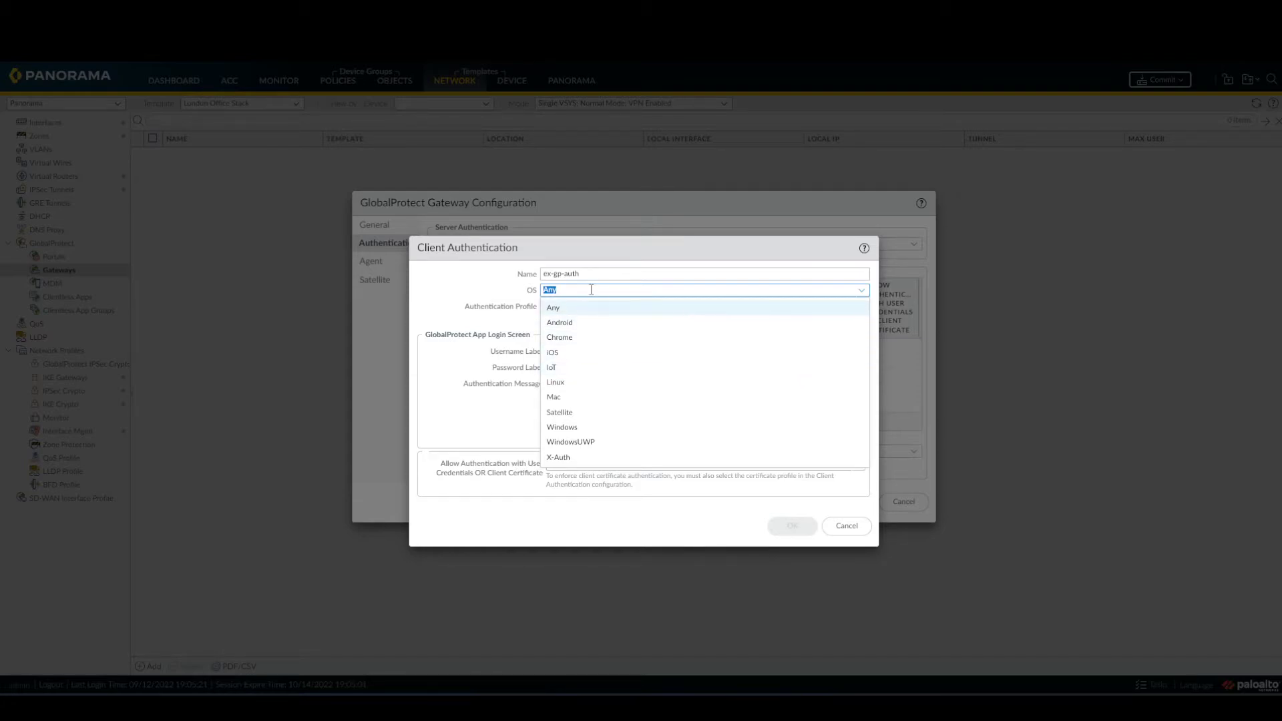
{"action": "left_click", "coordinate": [508, 303]}
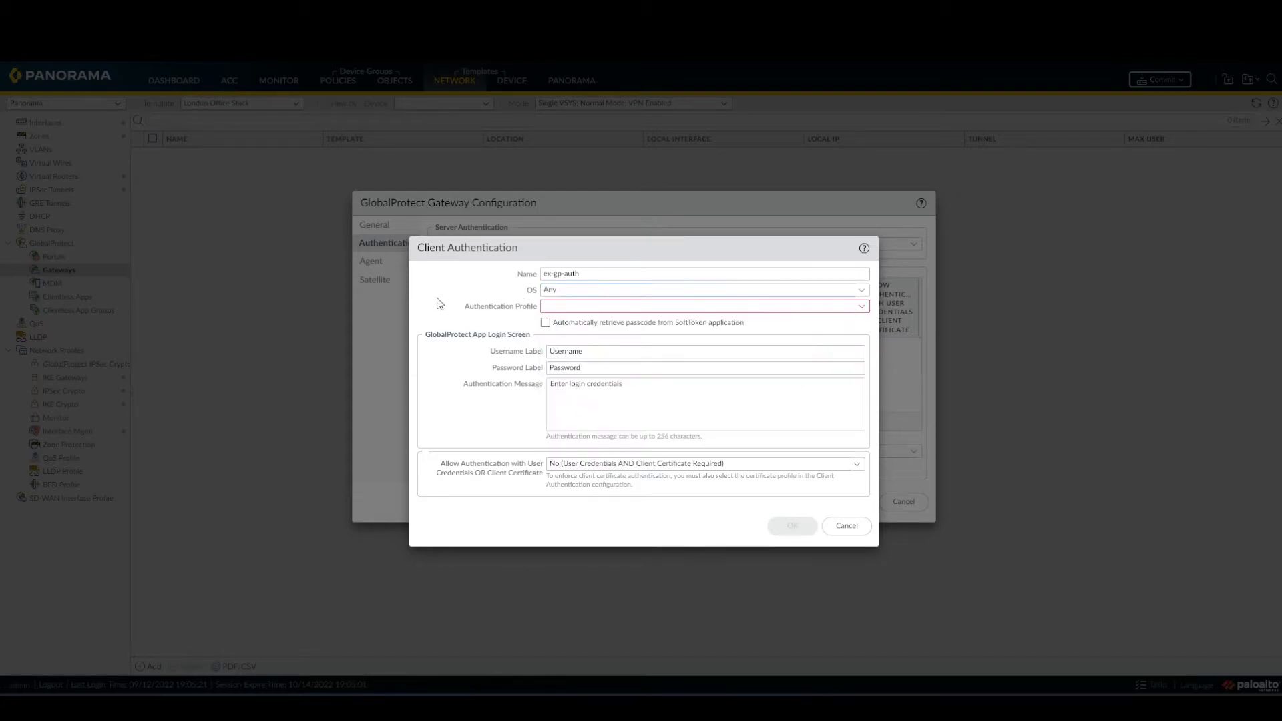
{"action": "left_click", "coordinate": [862, 309]}
{"action": "left_click", "coordinate": [601, 323]}
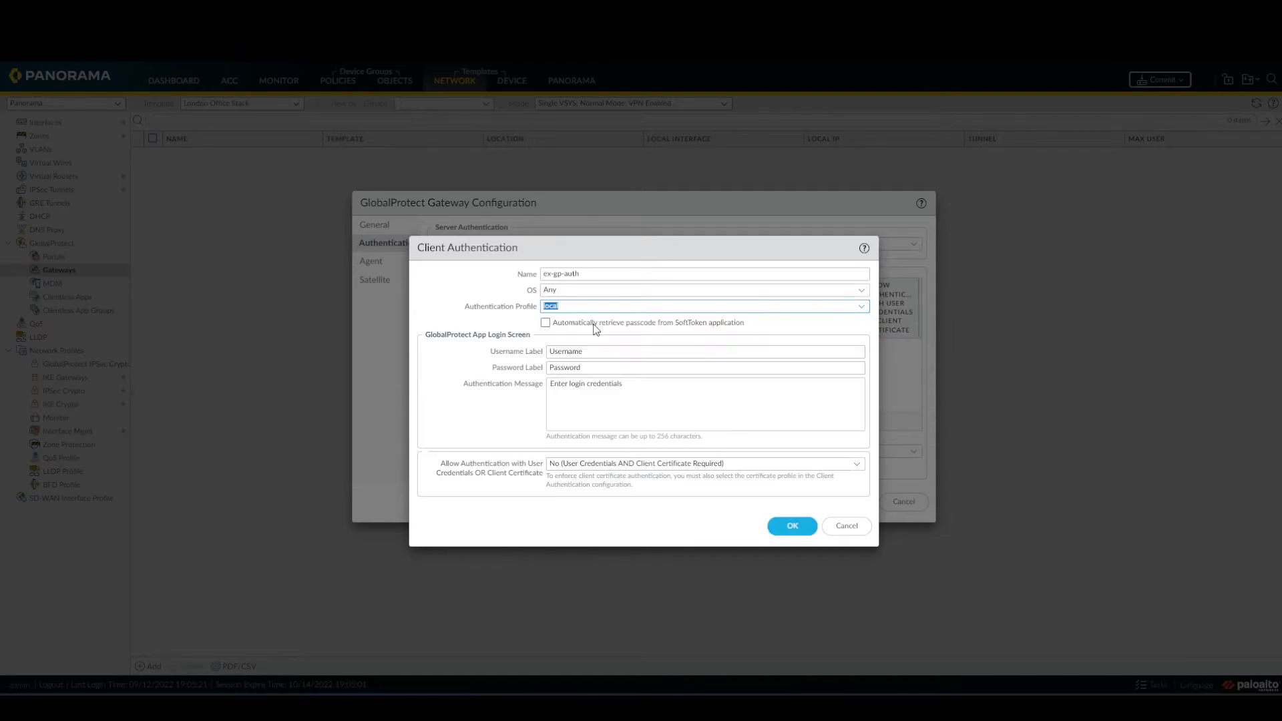
{"action": "left_click", "coordinate": [372, 292]}
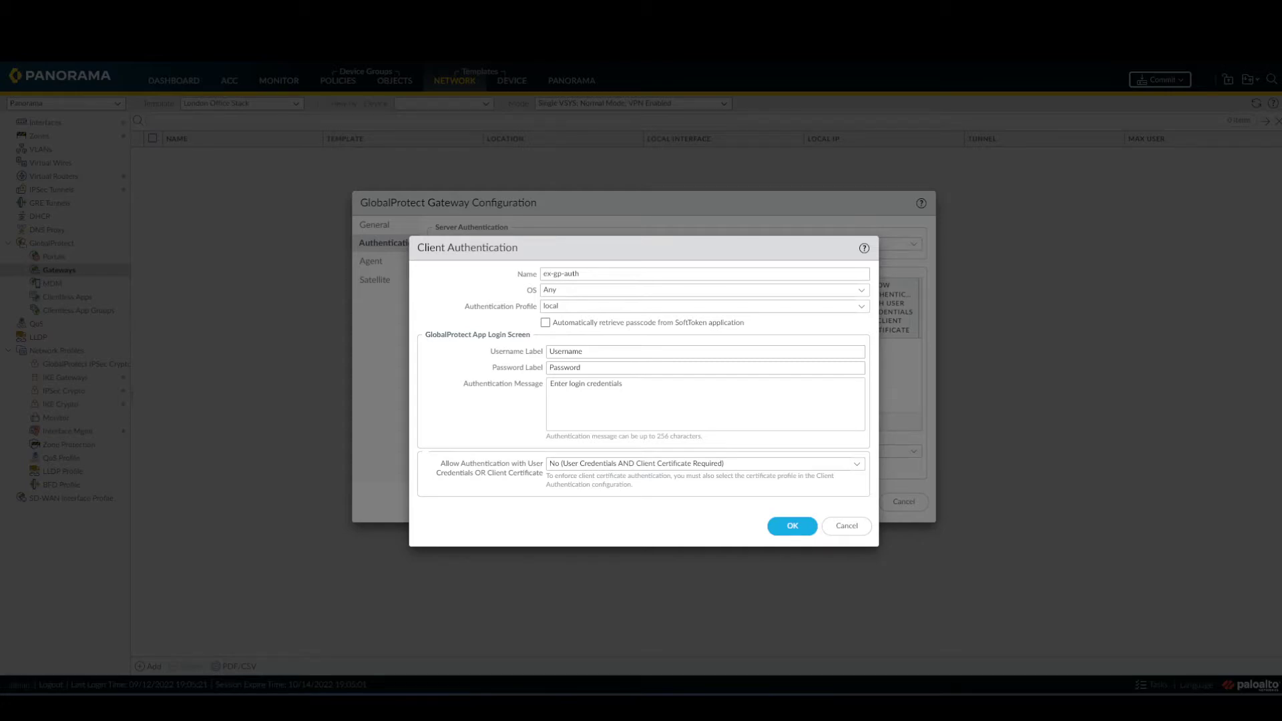
{"action": "left_click", "coordinate": [791, 526]}
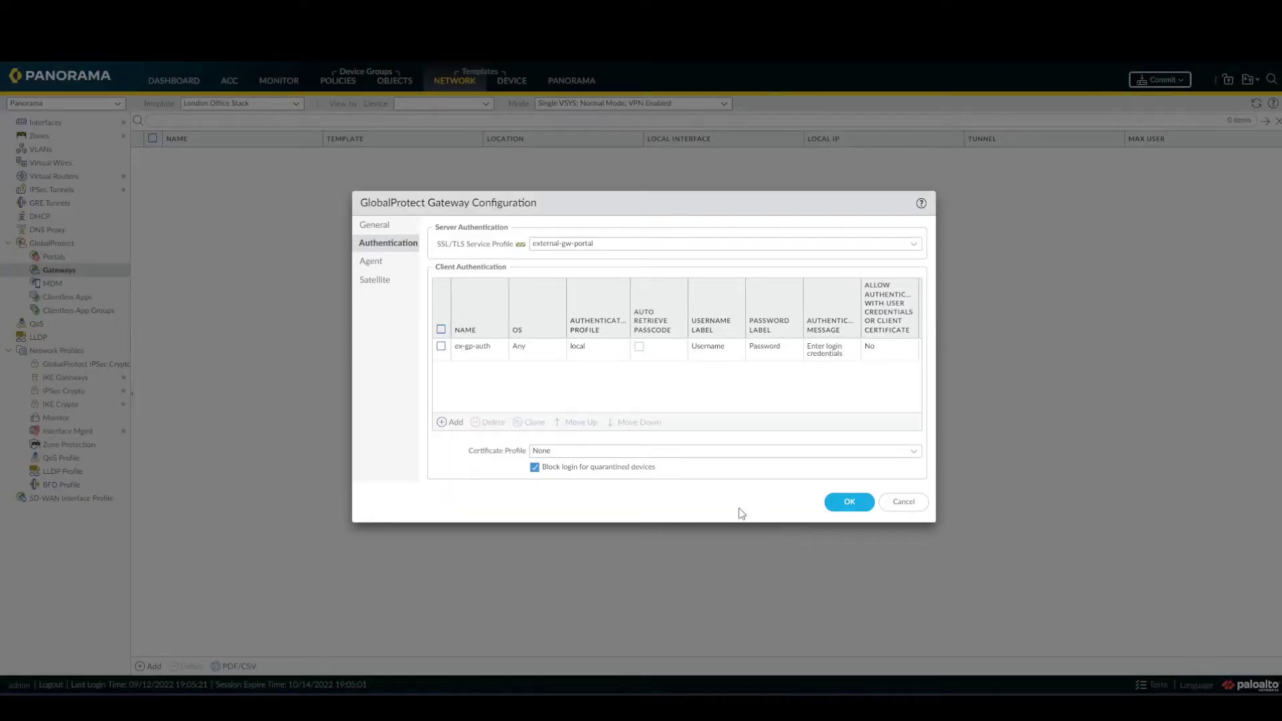
Enable tunnel mode on the gateway agent with tunnel.3 as the tunnel interface.
{"action": "left_click", "coordinate": [379, 265]}
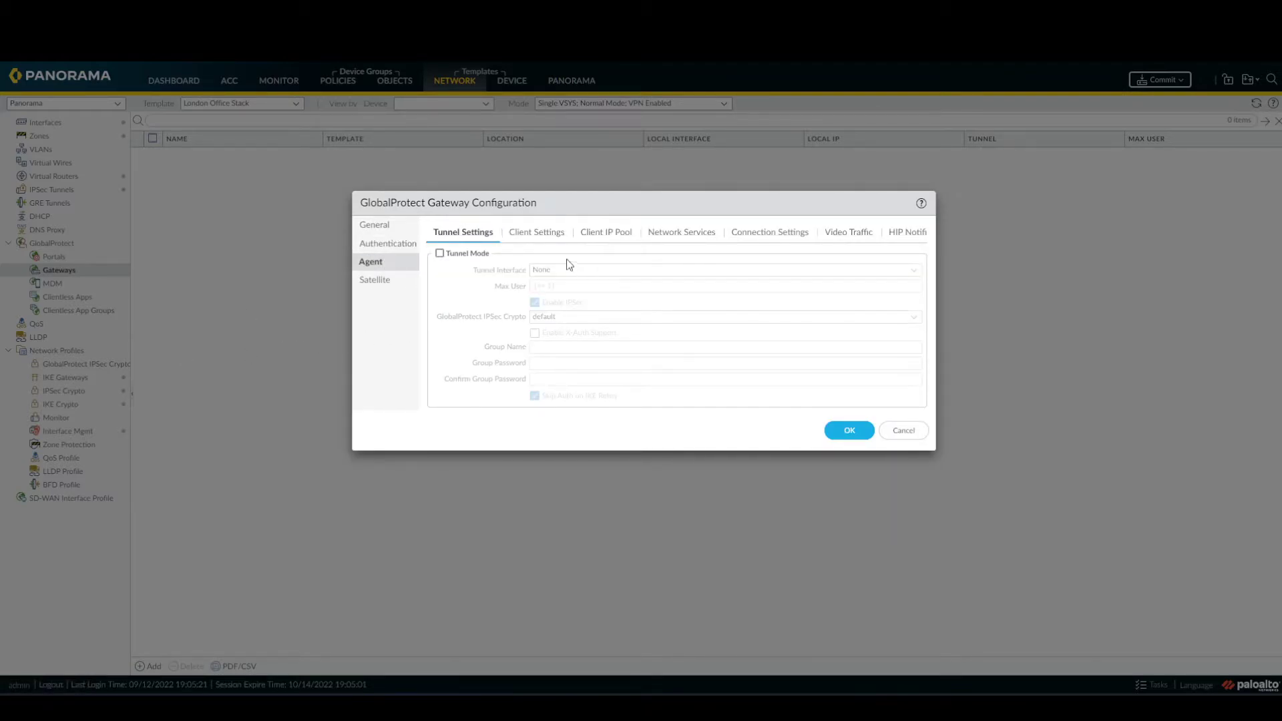
{"action": "left_click", "coordinate": [439, 254]}
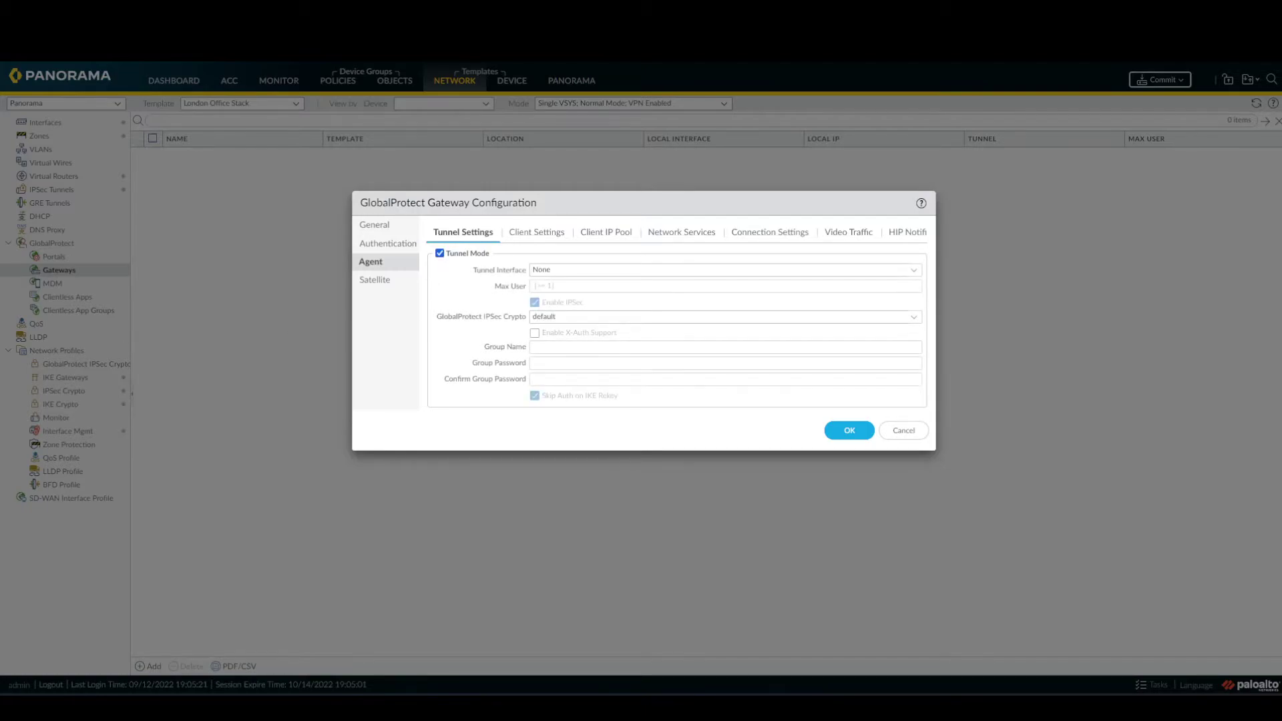
{"action": "left_click", "coordinate": [913, 270]}
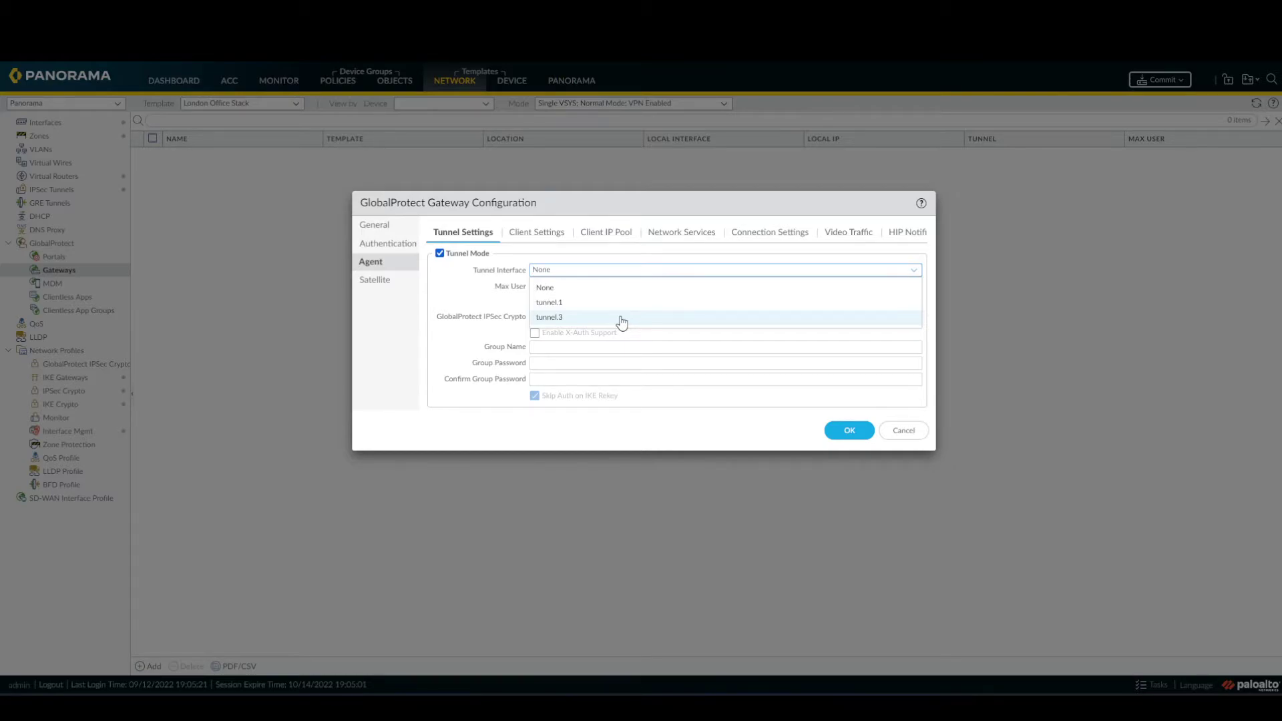
{"action": "left_click", "coordinate": [621, 318]}
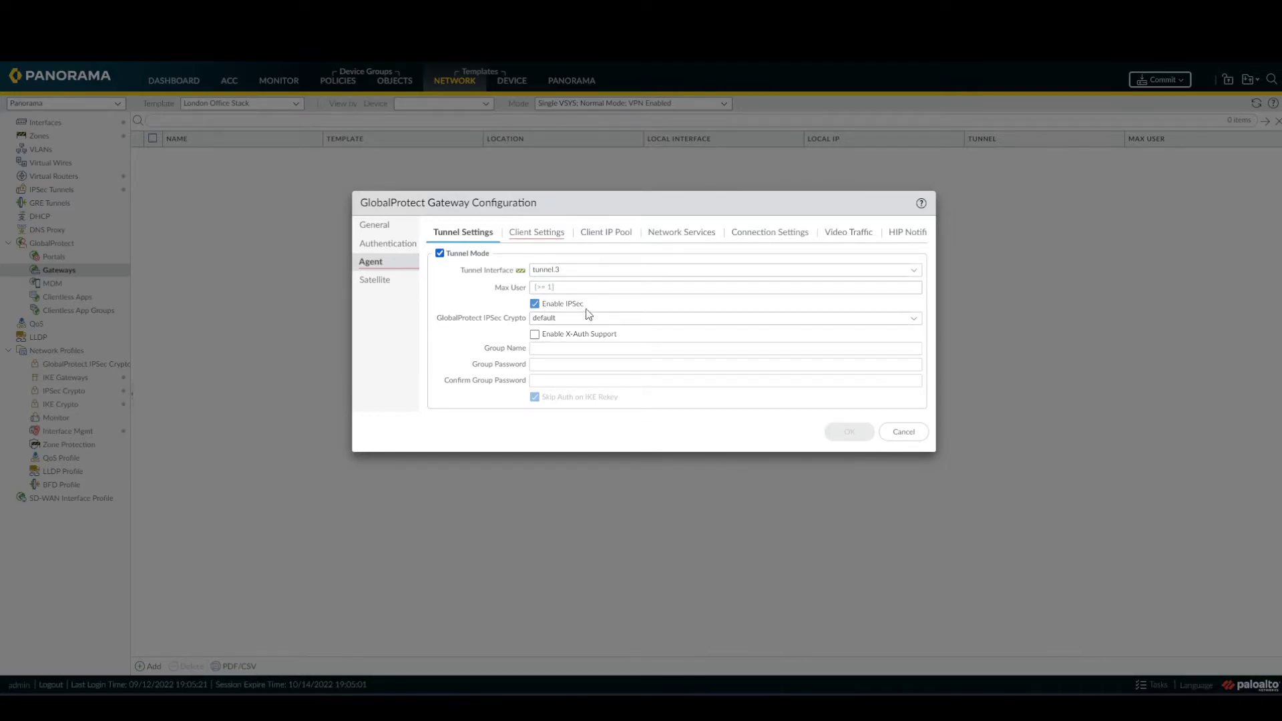
{"action": "left_click", "coordinate": [538, 238]}
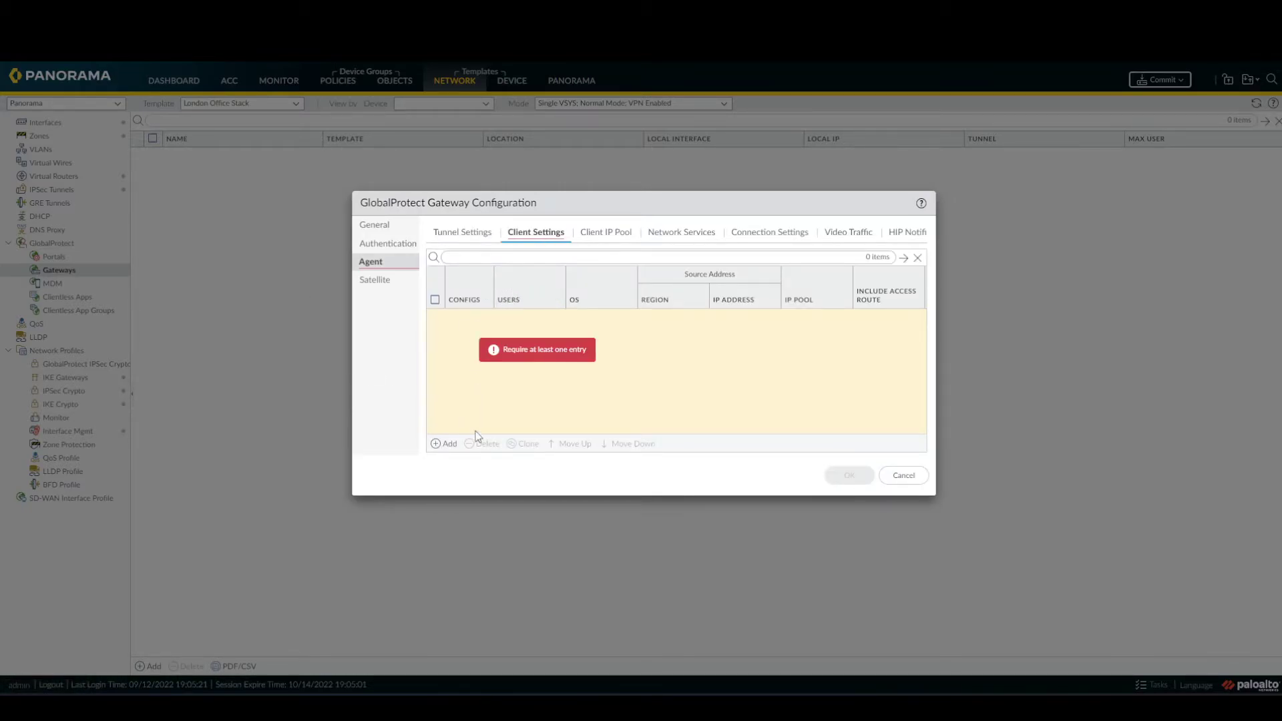
Add a new gateway client settings config named gp-client-config.
{"action": "left_click", "coordinate": [449, 444]}
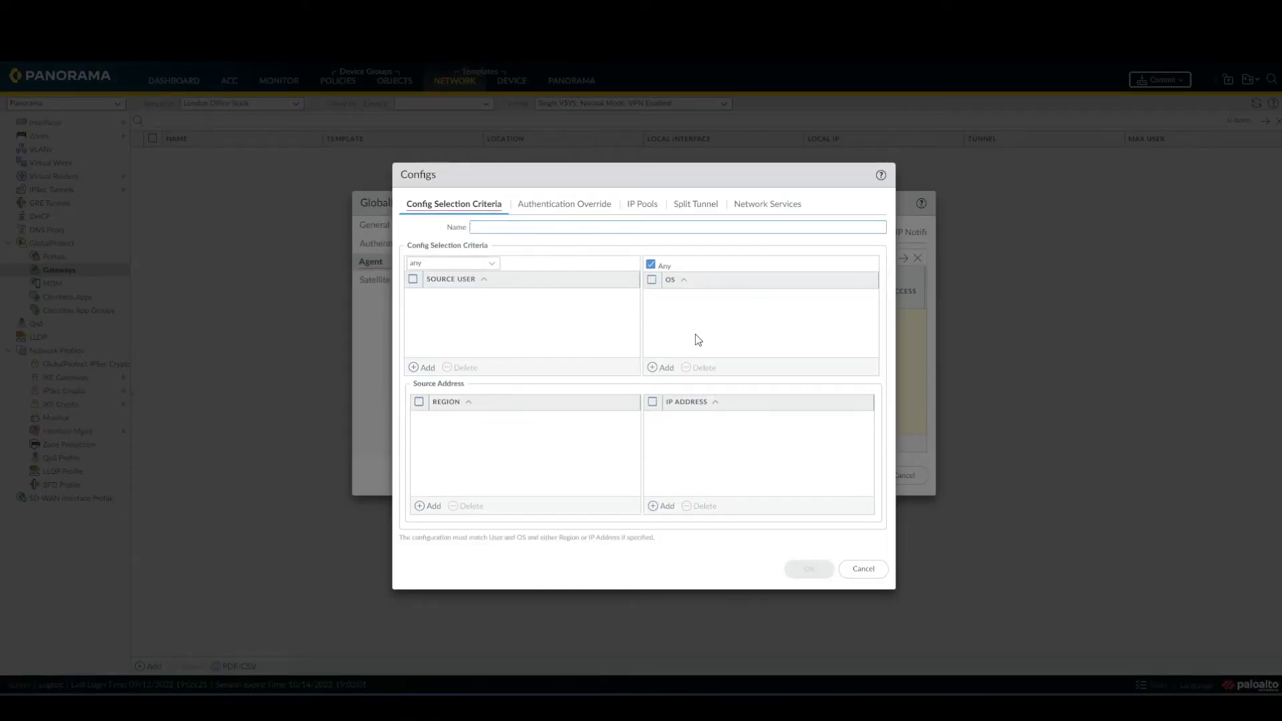
{"action": "type", "text": "gp"}
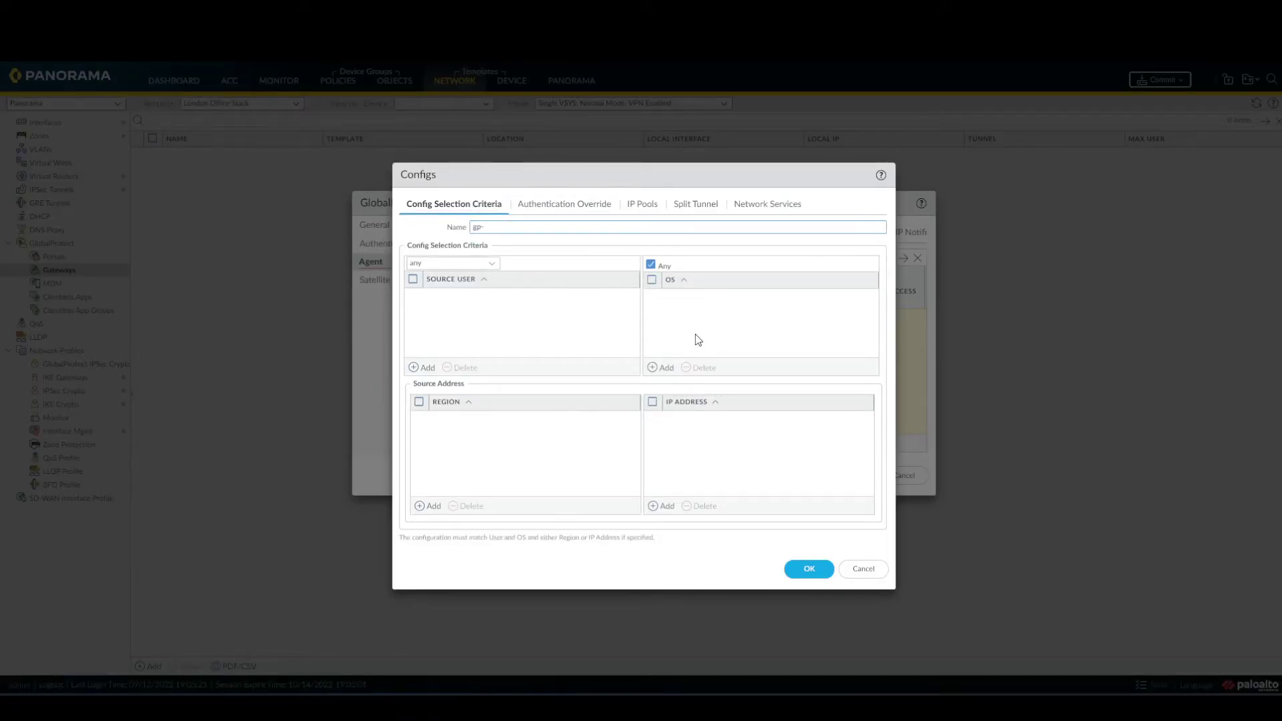
{"action": "type", "text": "-client-config"}
{"action": "left_click", "coordinate": [642, 208]}
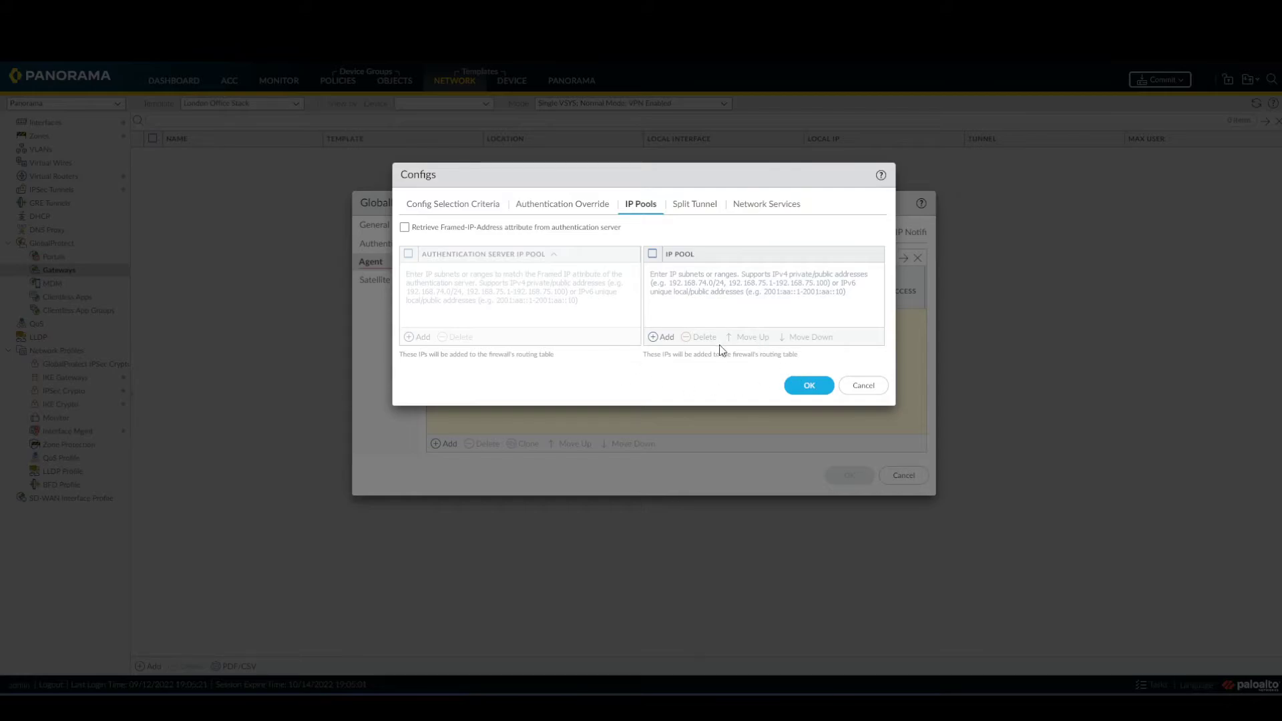
Add 10.146.41.151-10.146.41.250 as the client config's IP pool range.
{"action": "left_click", "coordinate": [660, 337]}
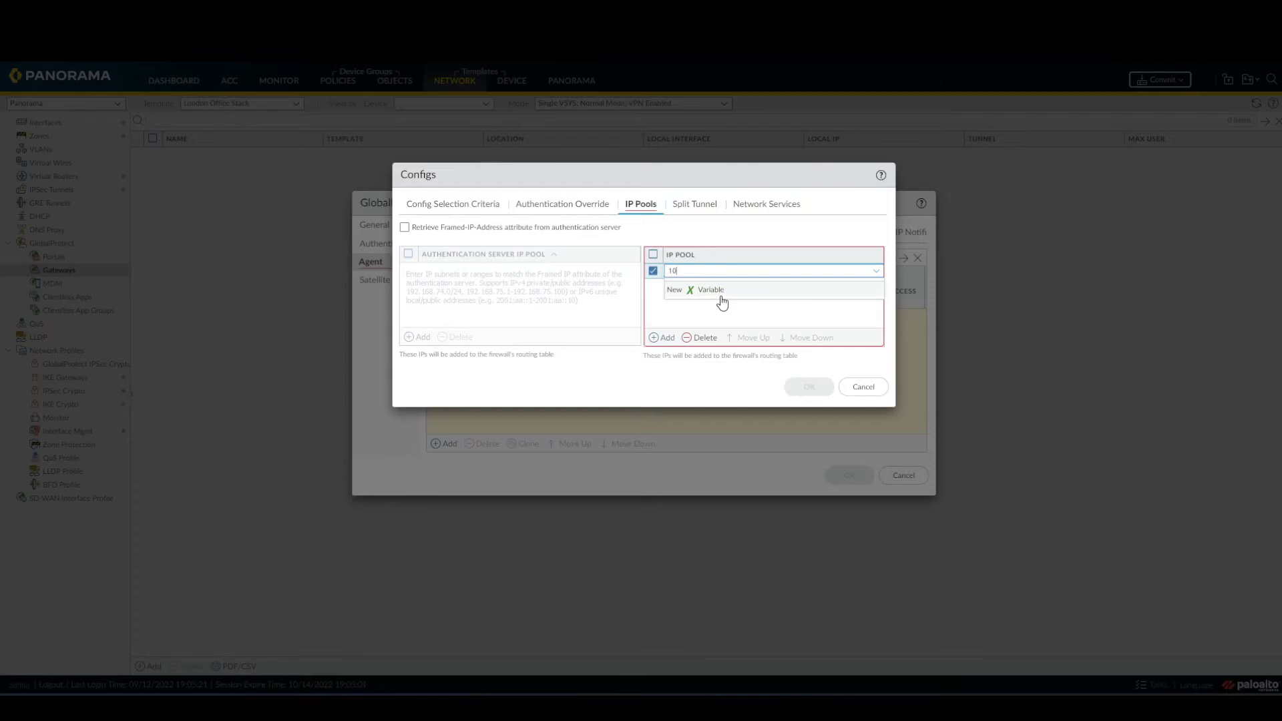
{"action": "type", "text": "10.146.41.151-10.146.41.250"}
{"action": "left_click", "coordinate": [752, 314]}
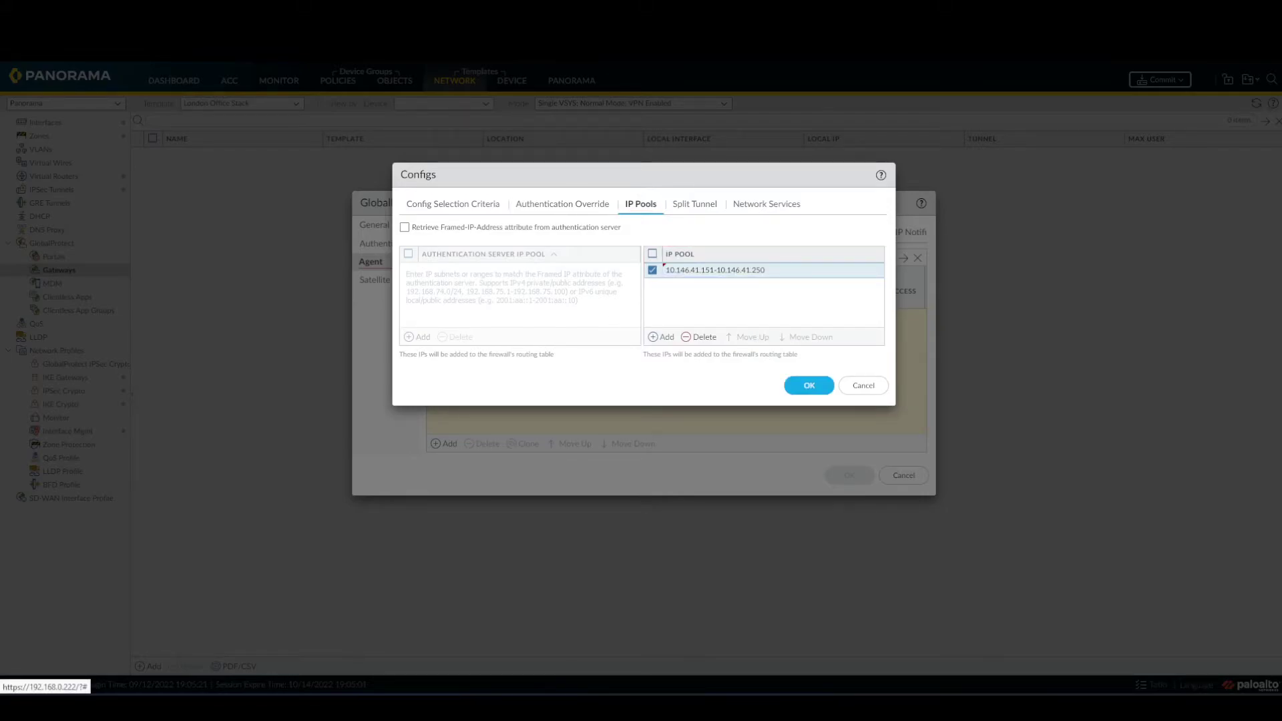
Add split-tunnel include access route 192.168.10.0/24 and save gp-client-config.
{"action": "left_click", "coordinate": [694, 205]}
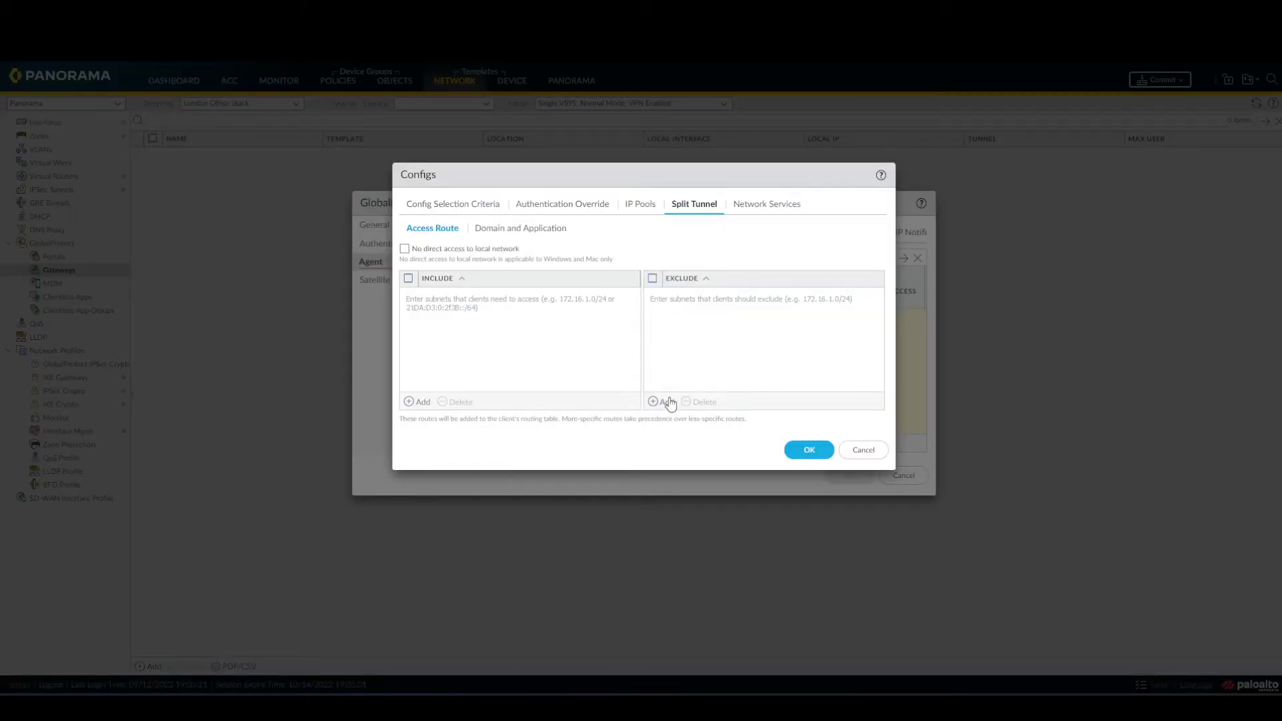
{"action": "left_click", "coordinate": [421, 403]}
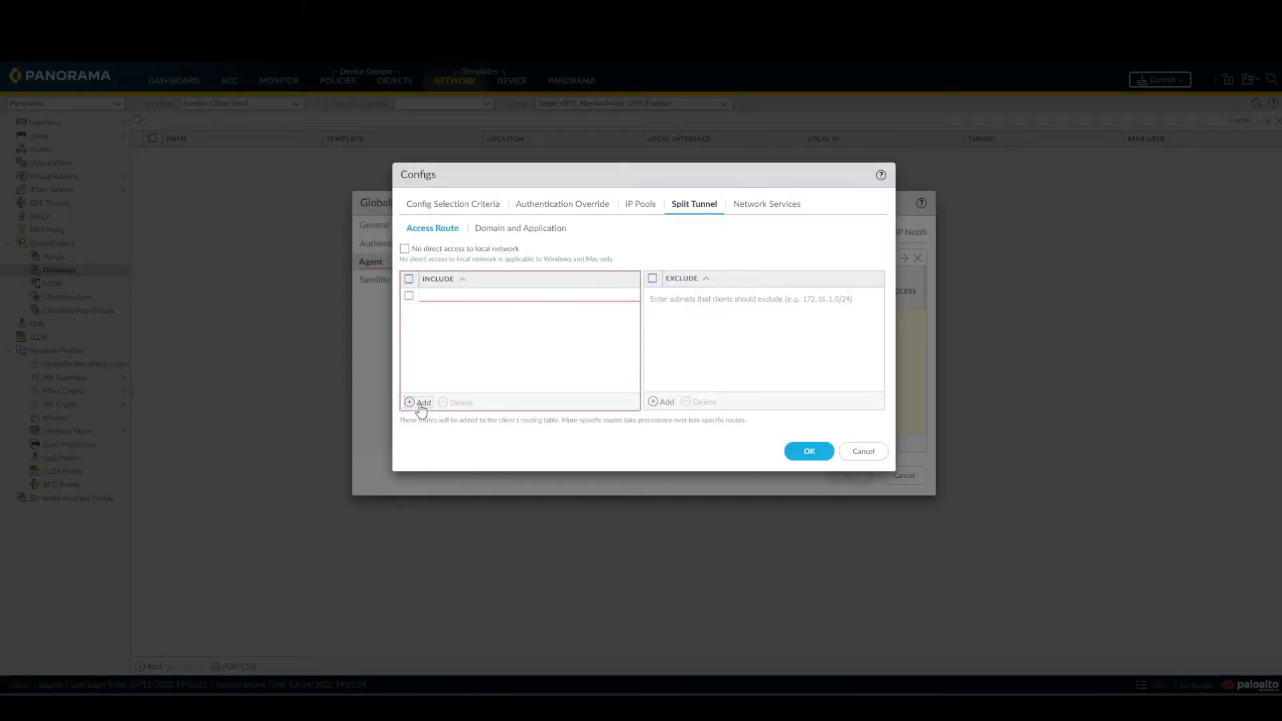
{"action": "type", "text": "192."}
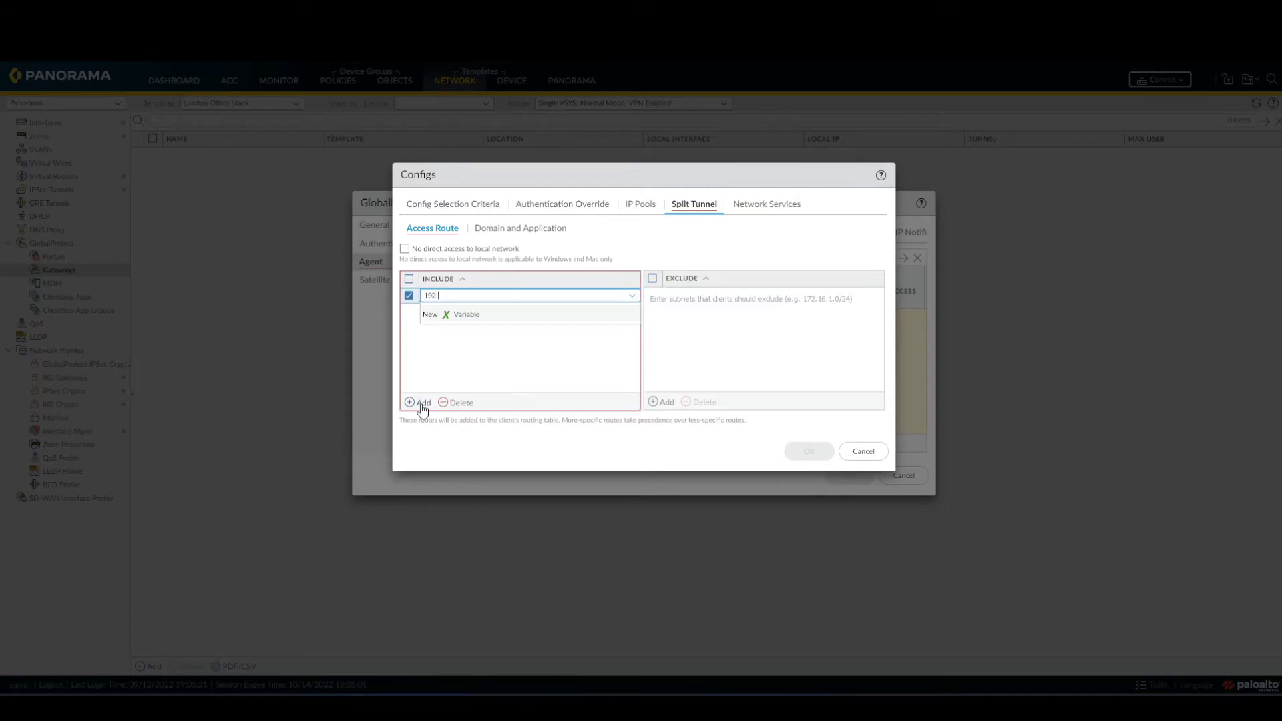
{"action": "type", "text": "168.10.0/24"}
{"action": "left_click", "coordinate": [597, 396]}
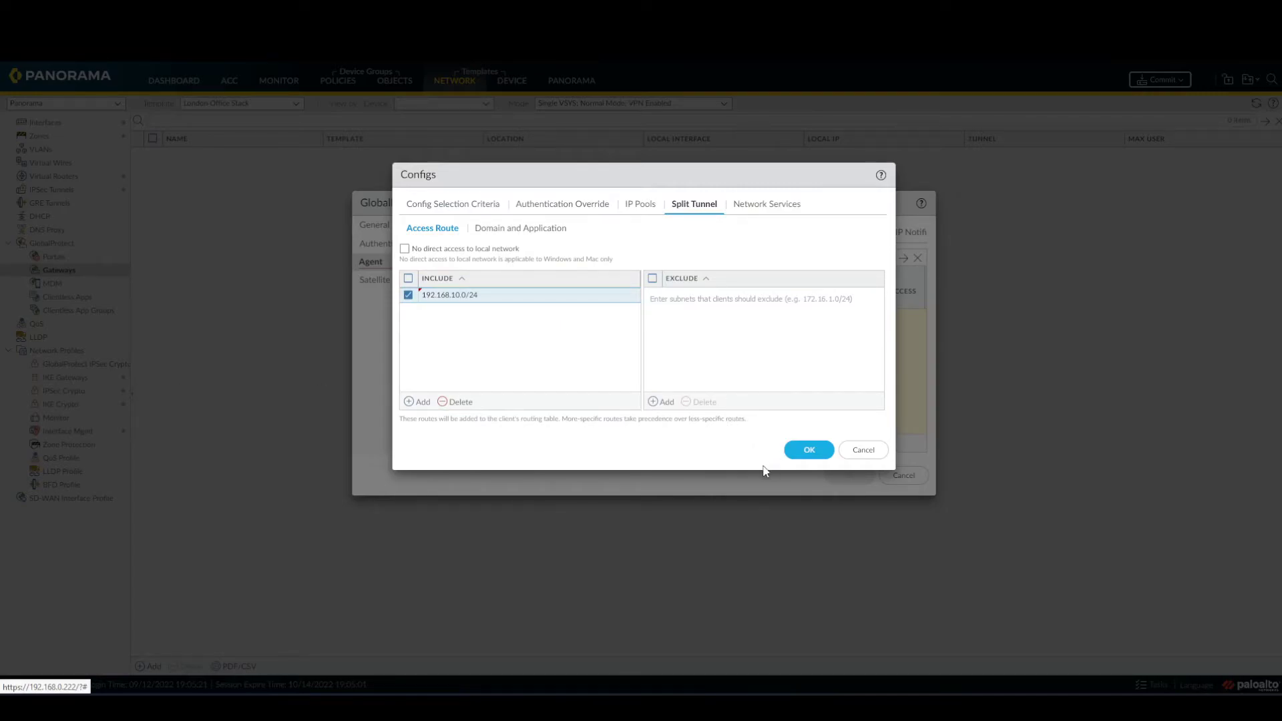
{"action": "left_click", "coordinate": [801, 449]}
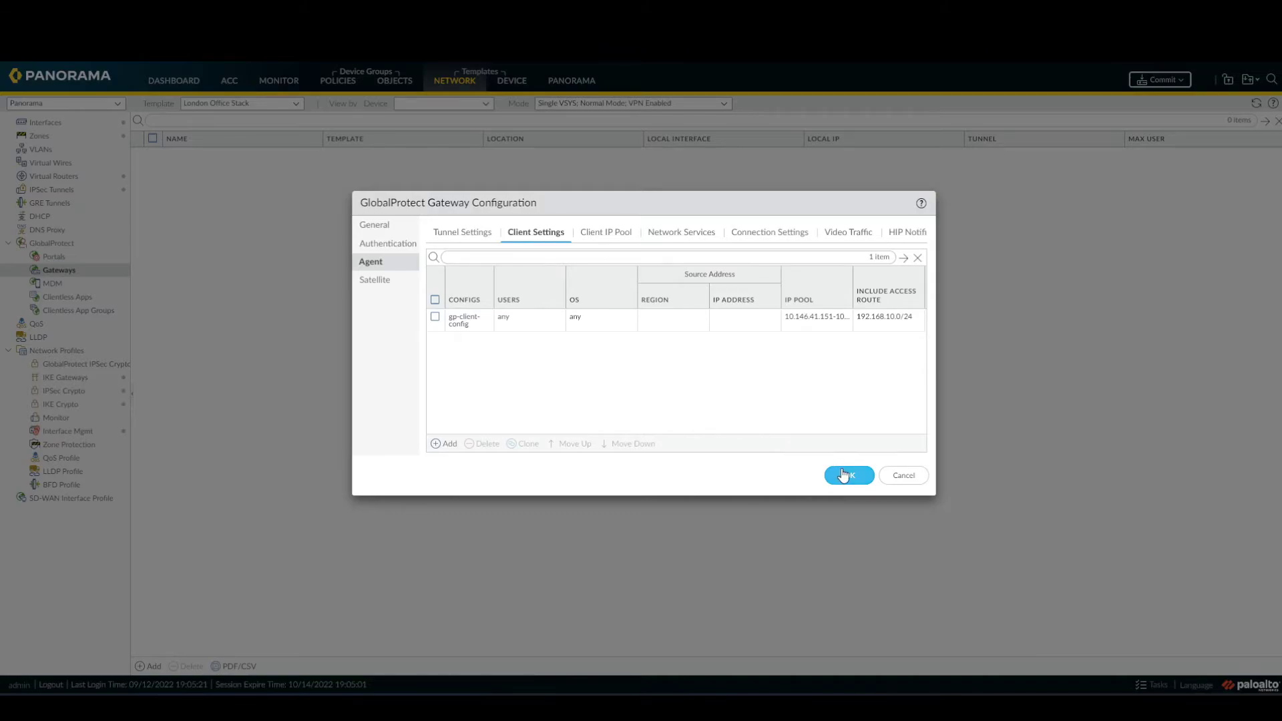
Review the gateway's client IP pool, network services and DNS settings, then save the gateway.
{"action": "left_click", "coordinate": [606, 234]}
{"action": "left_click", "coordinate": [682, 234]}
{"action": "left_click", "coordinate": [747, 235]}
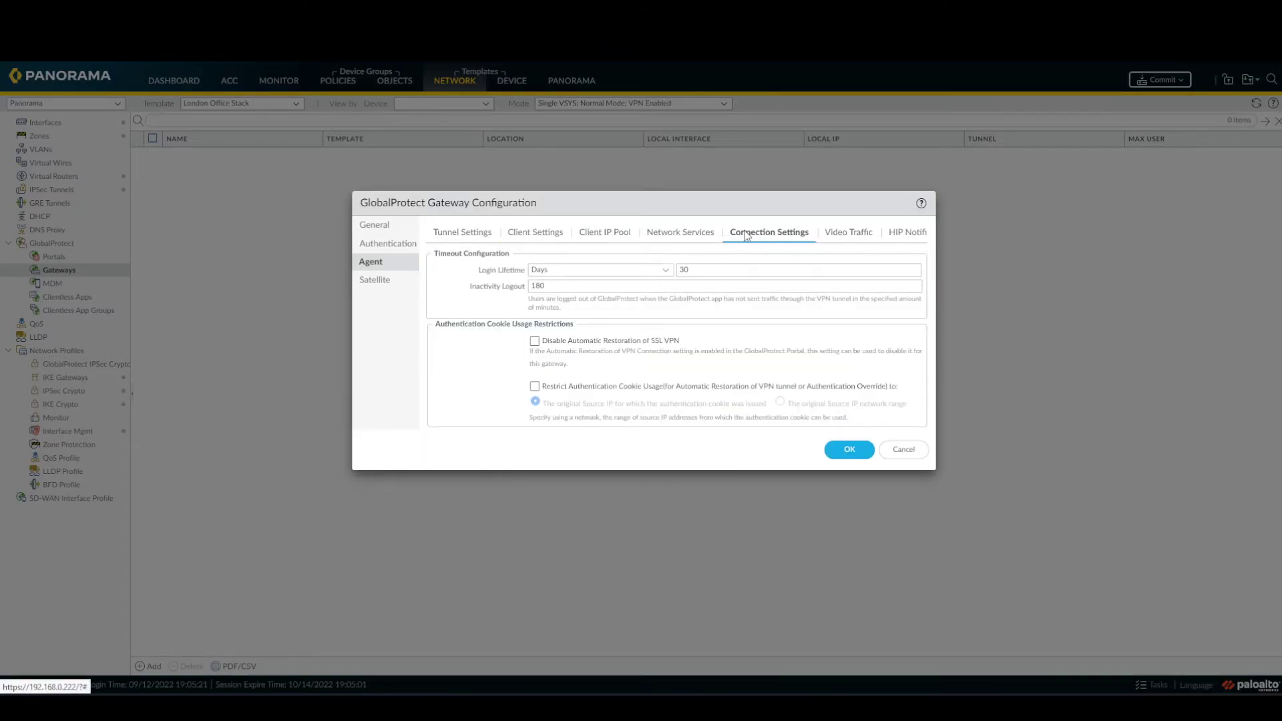
{"action": "left_click", "coordinate": [674, 233]}
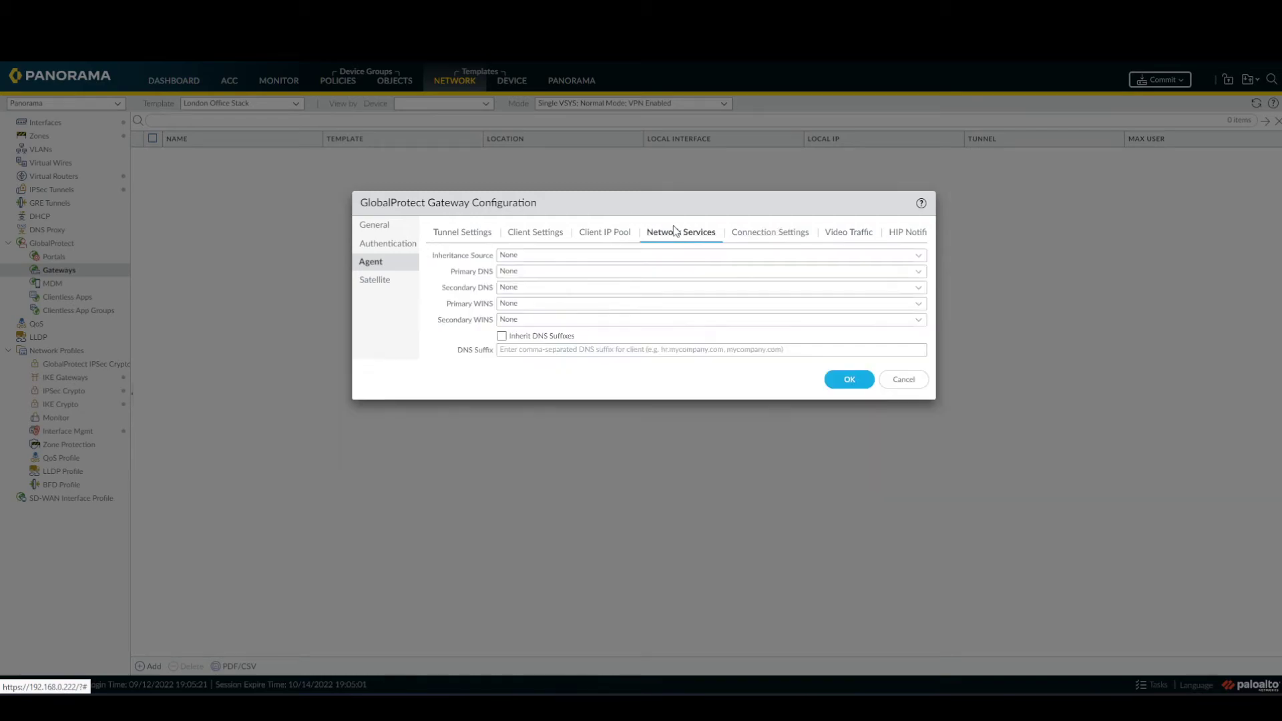
{"action": "left_click", "coordinate": [536, 270]}
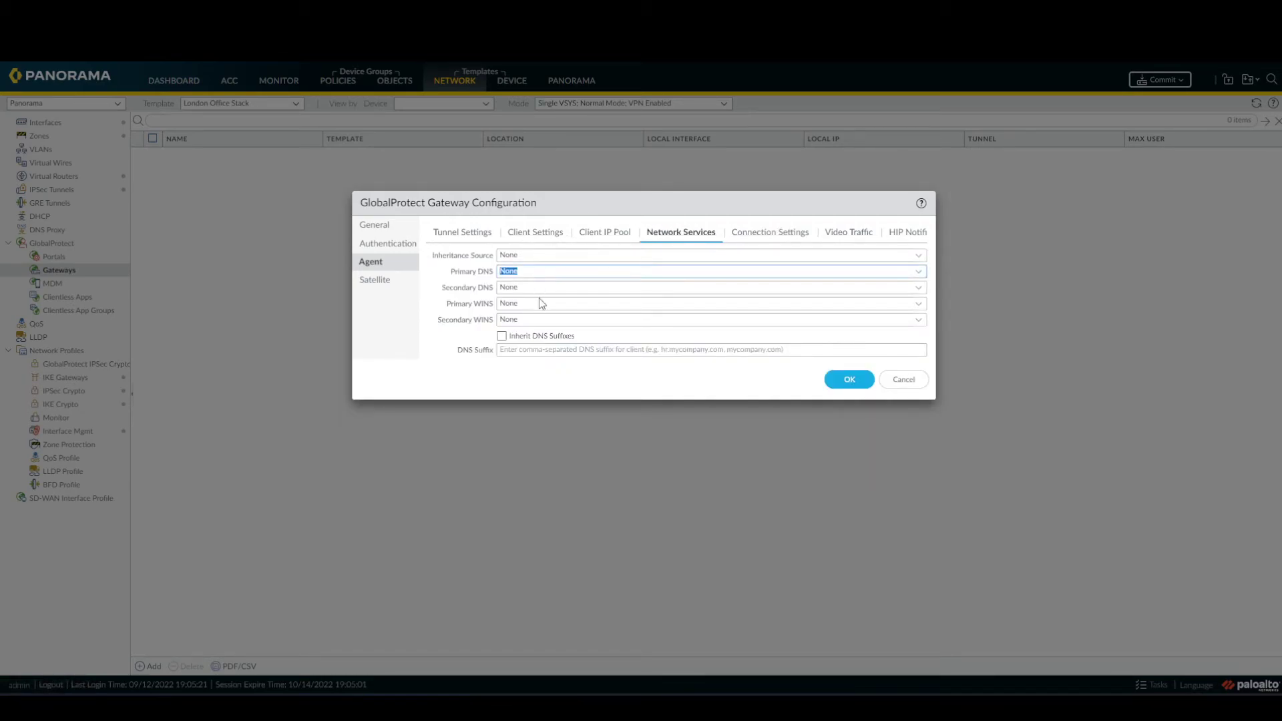
{"action": "left_click", "coordinate": [836, 379]}
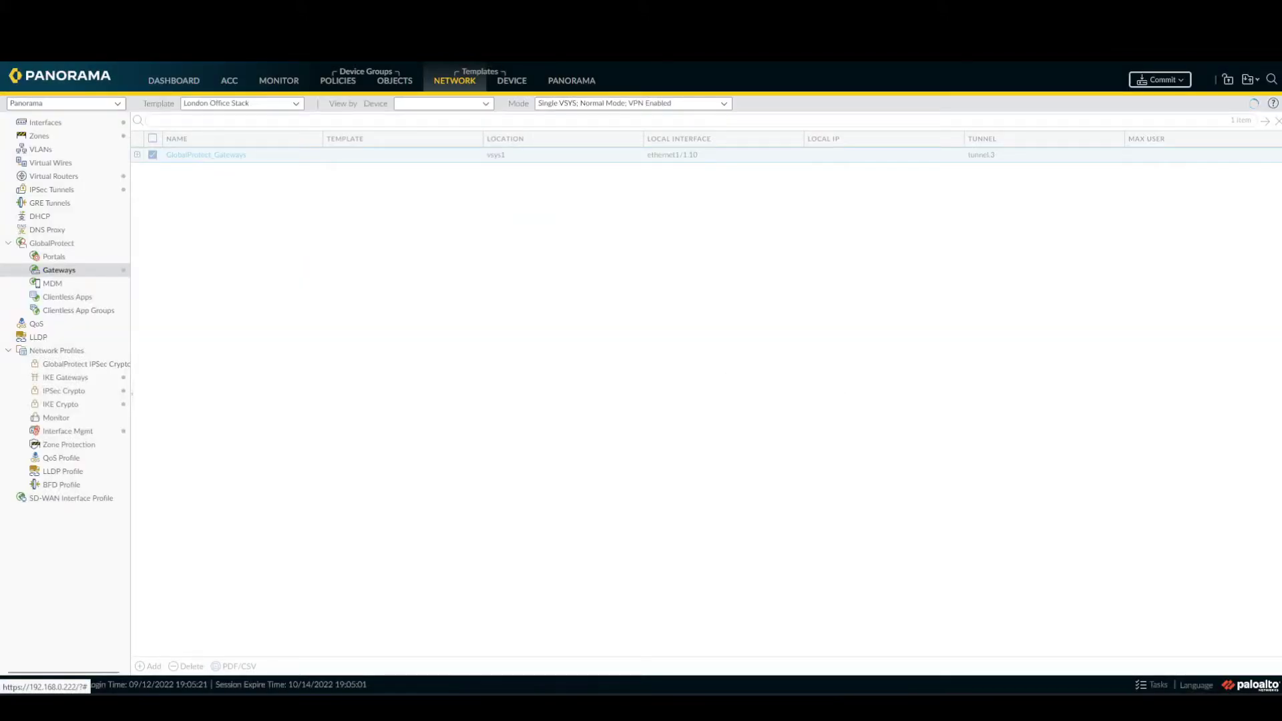
Create a new GlobalProtect portal named gp-portal on interface ethernet1/1.10.
{"action": "left_click", "coordinate": [54, 257]}
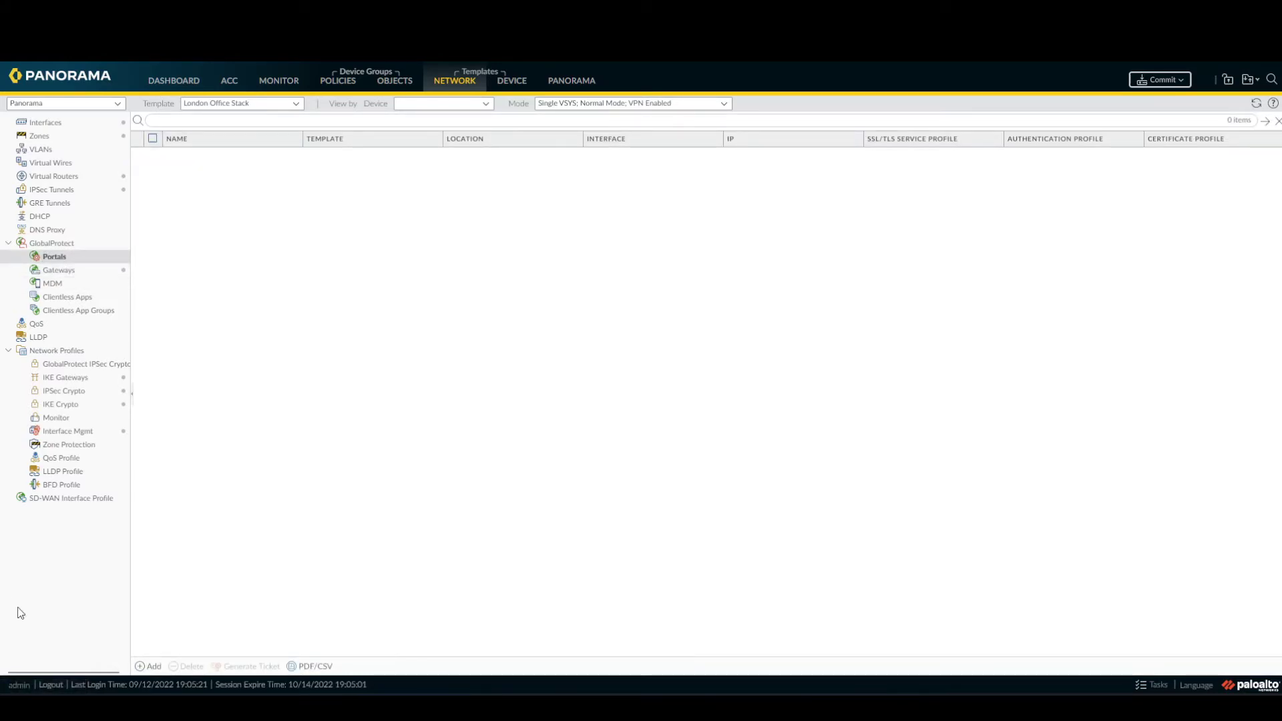
{"action": "left_click", "coordinate": [151, 666]}
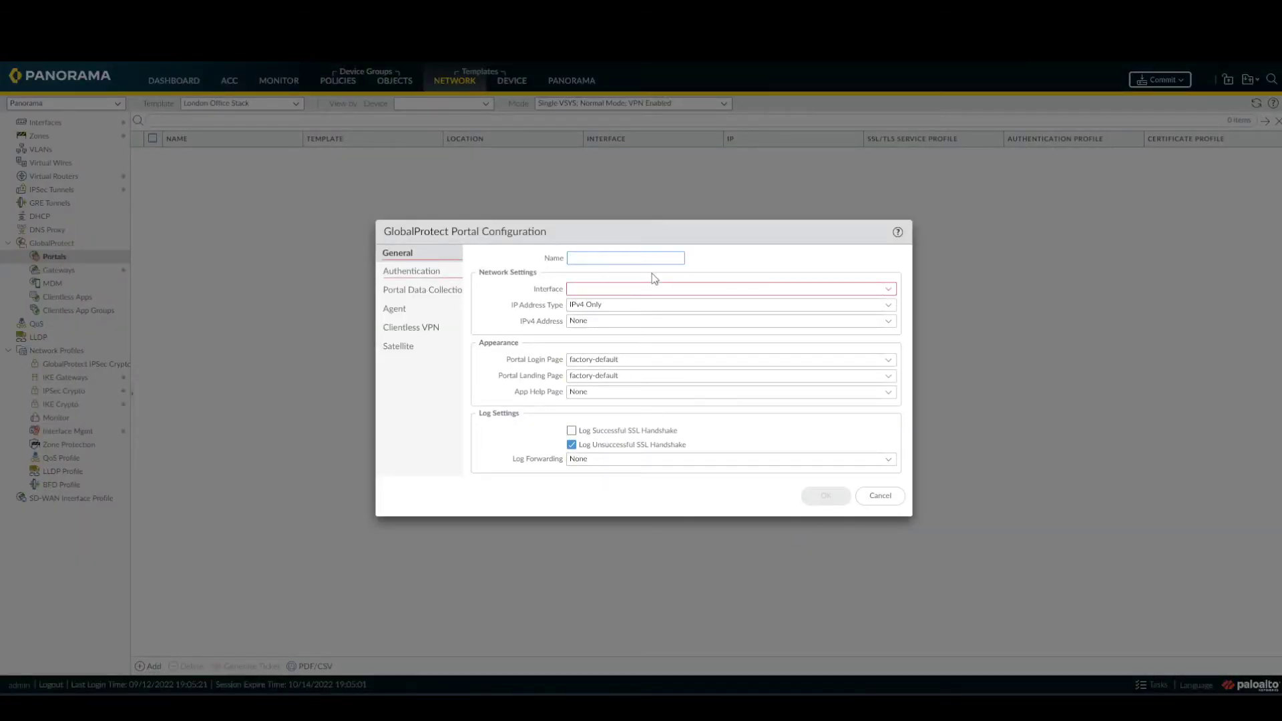
{"action": "type", "text": "gp-portal"}
{"action": "left_click", "coordinate": [888, 291]}
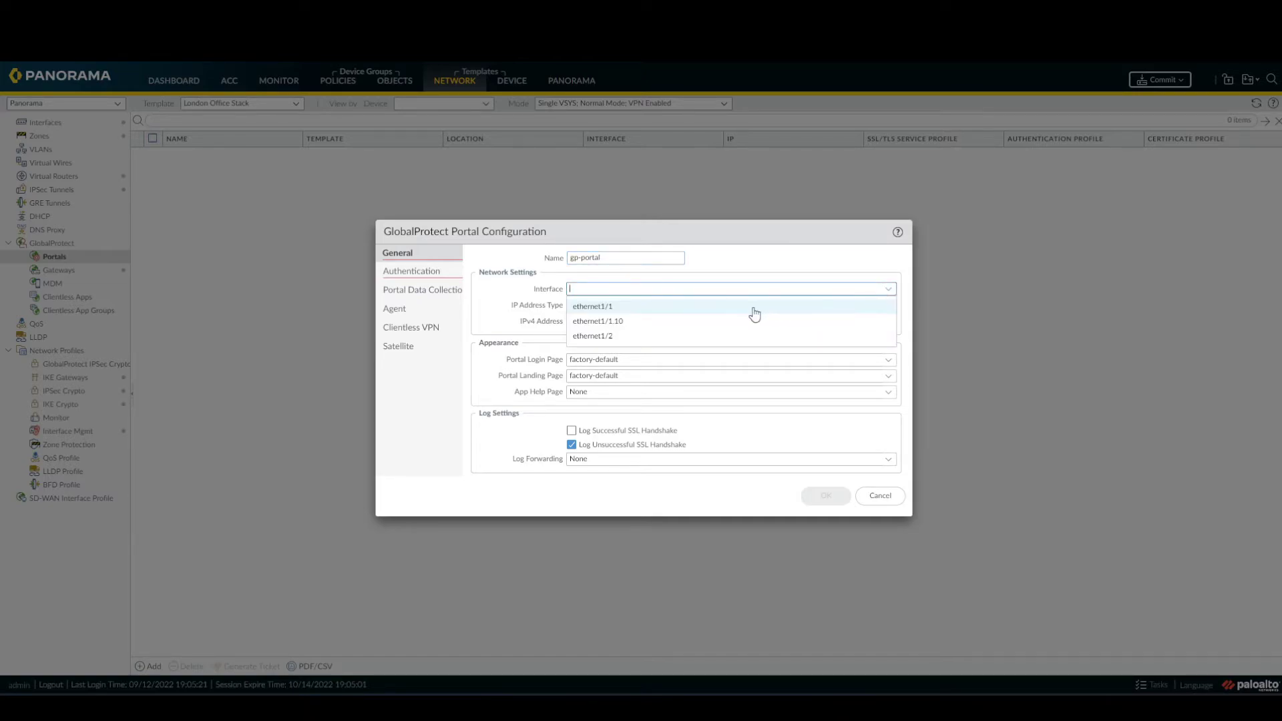
{"action": "left_click", "coordinate": [709, 321]}
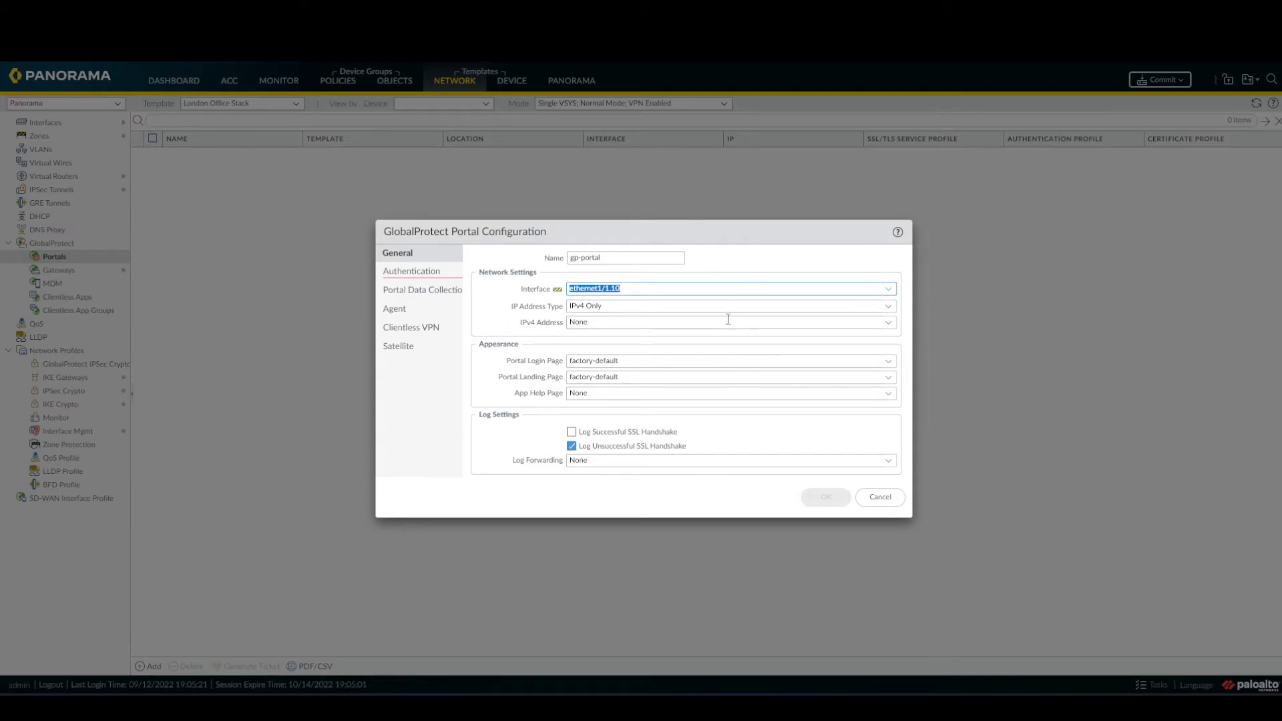
Set the portal's SSL/TLS service profile to external-gw-portal.
{"action": "left_click", "coordinate": [410, 274]}
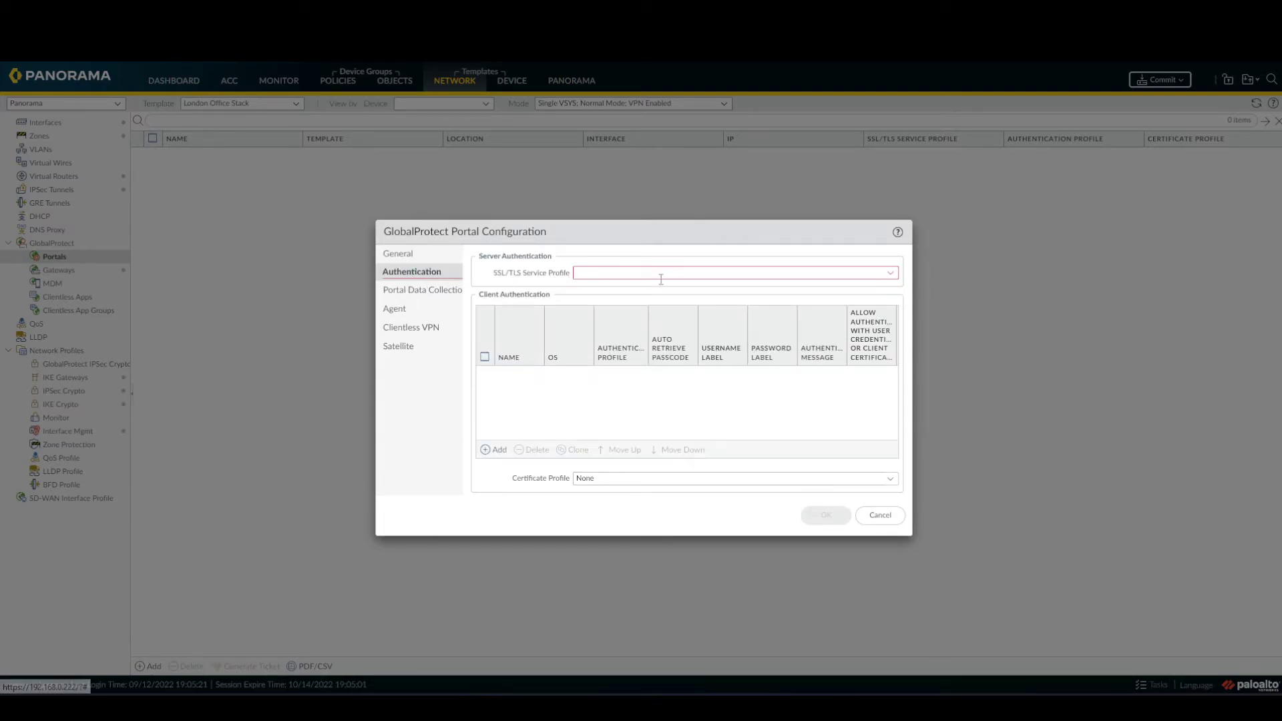
{"action": "left_click", "coordinate": [893, 273]}
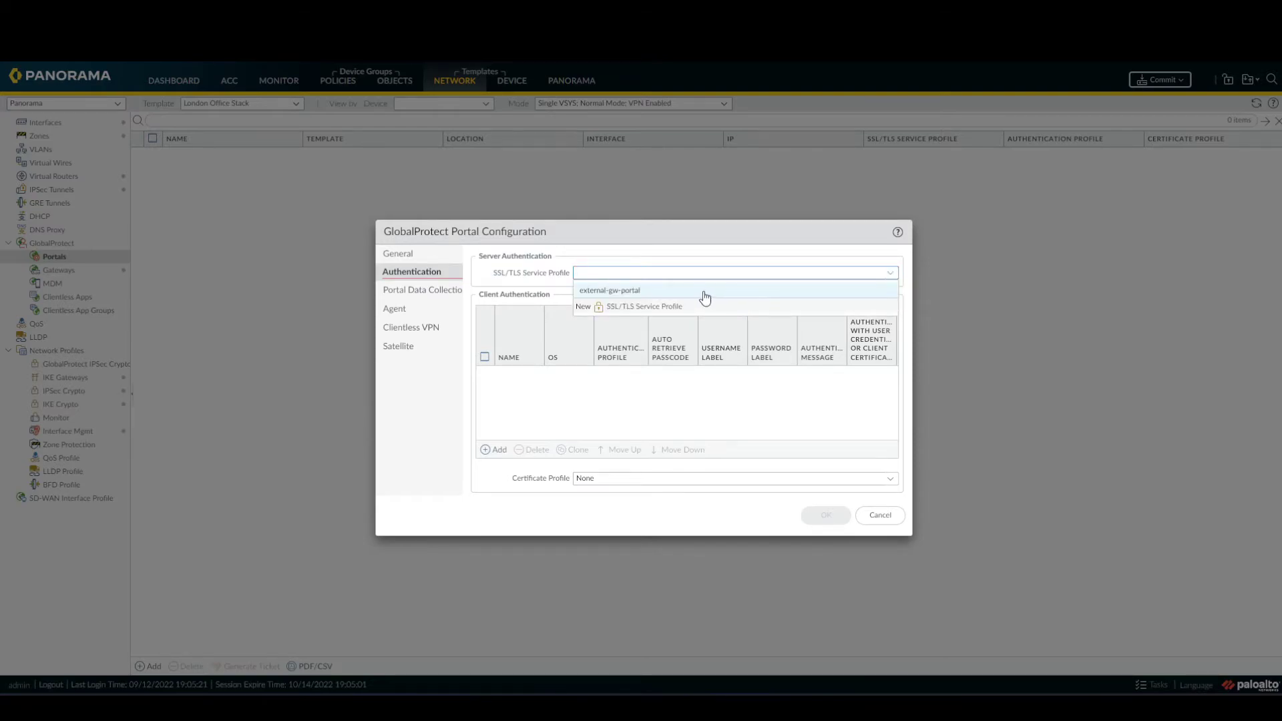
{"action": "left_click", "coordinate": [701, 293]}
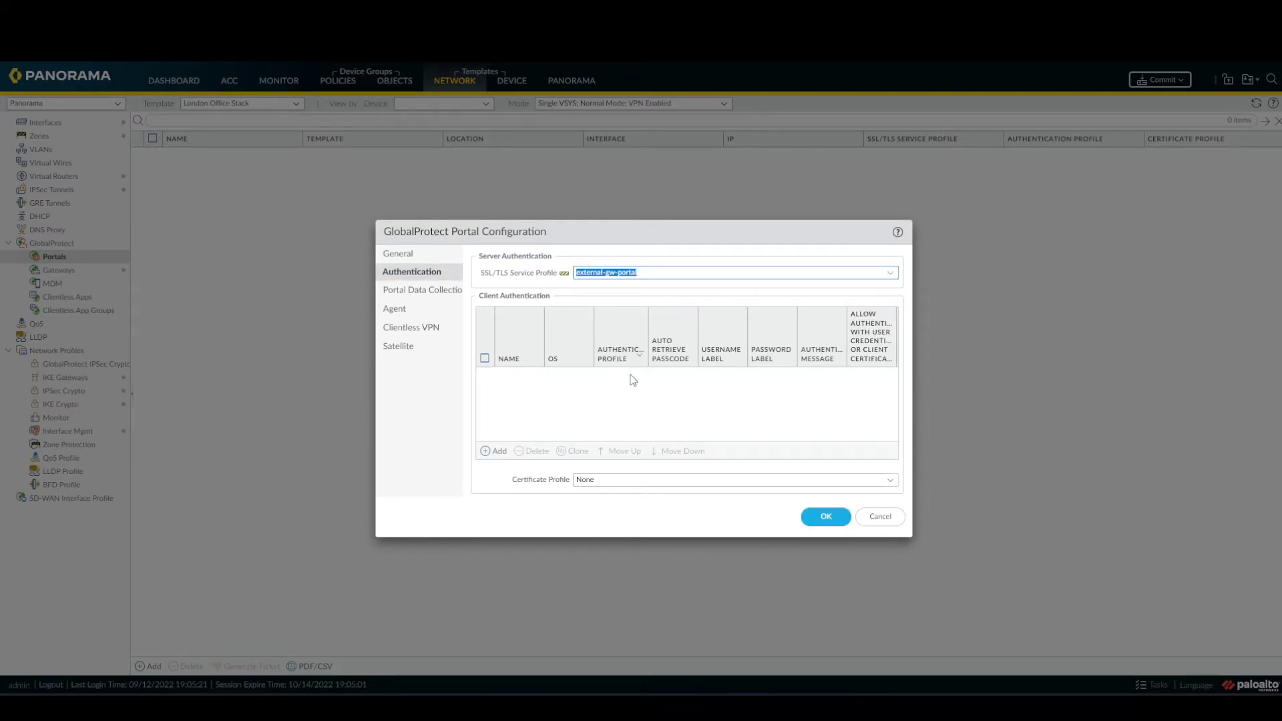
Add client authentication local-Auth using the local profile, then save gp-portal.
{"action": "left_click", "coordinate": [498, 452]}
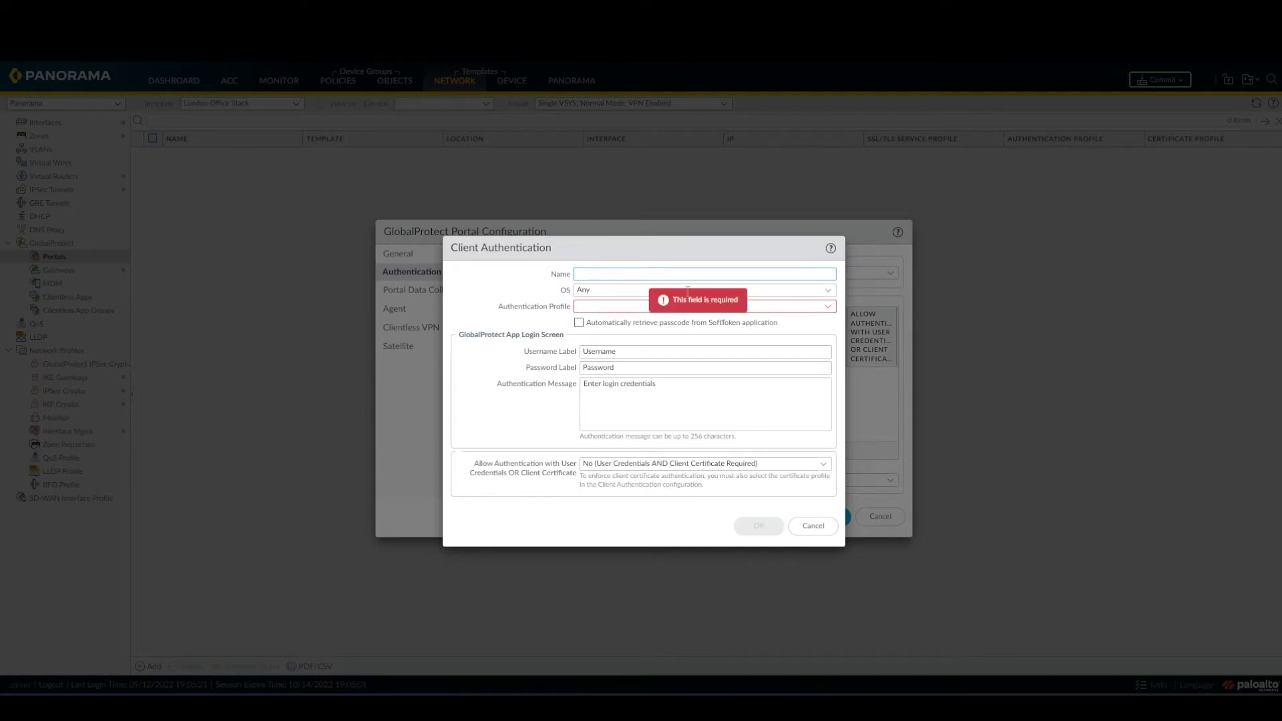
{"action": "type", "text": "local"}
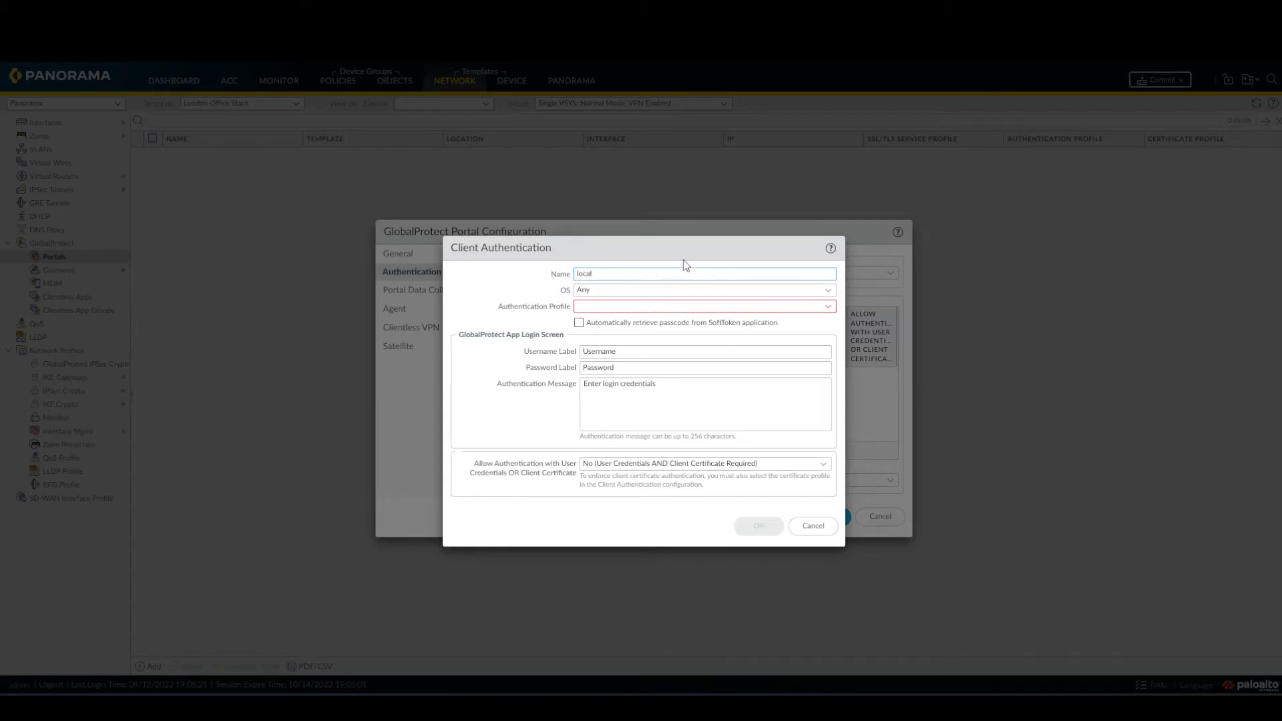
{"action": "key", "text": "BackSpace"}
{"action": "key", "text": "BackSpace"}
{"action": "key", "text": "BackSpace"}
{"action": "type", "text": "local-Auth"}
{"action": "left_click", "coordinate": [828, 308]}
{"action": "left_click", "coordinate": [669, 321]}
{"action": "left_click", "coordinate": [689, 395]}
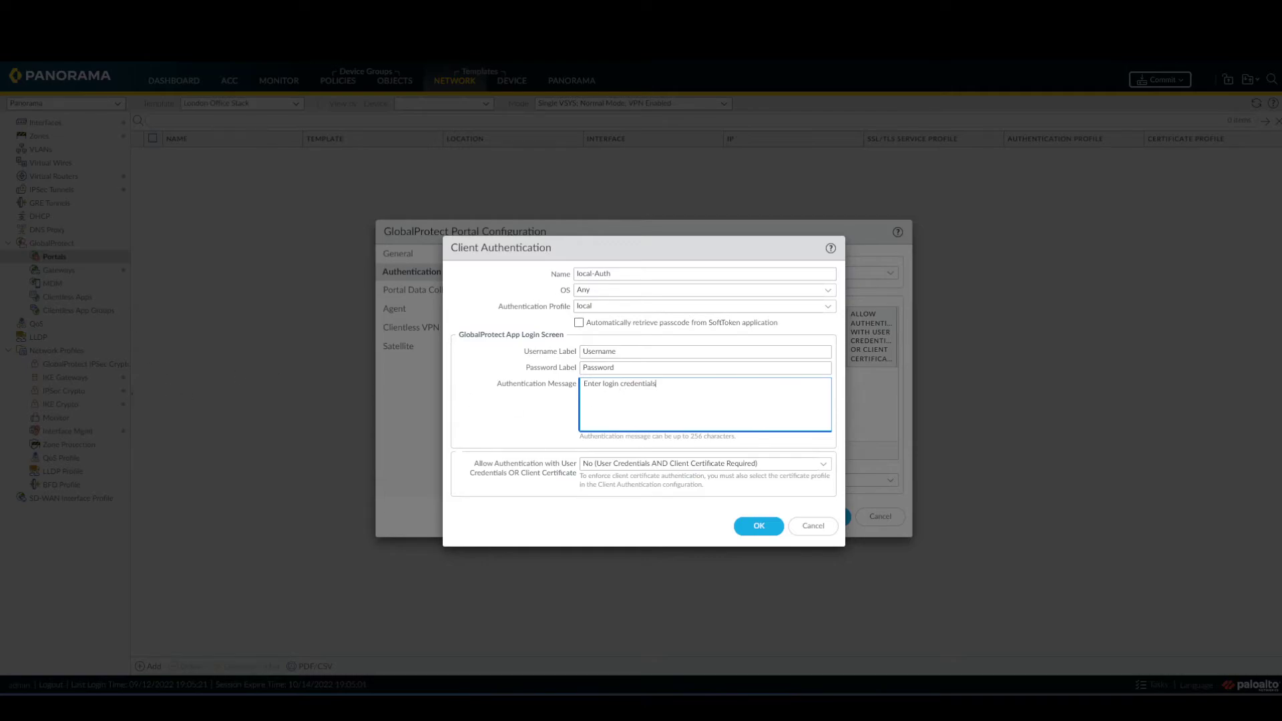
{"action": "left_click", "coordinate": [759, 527]}
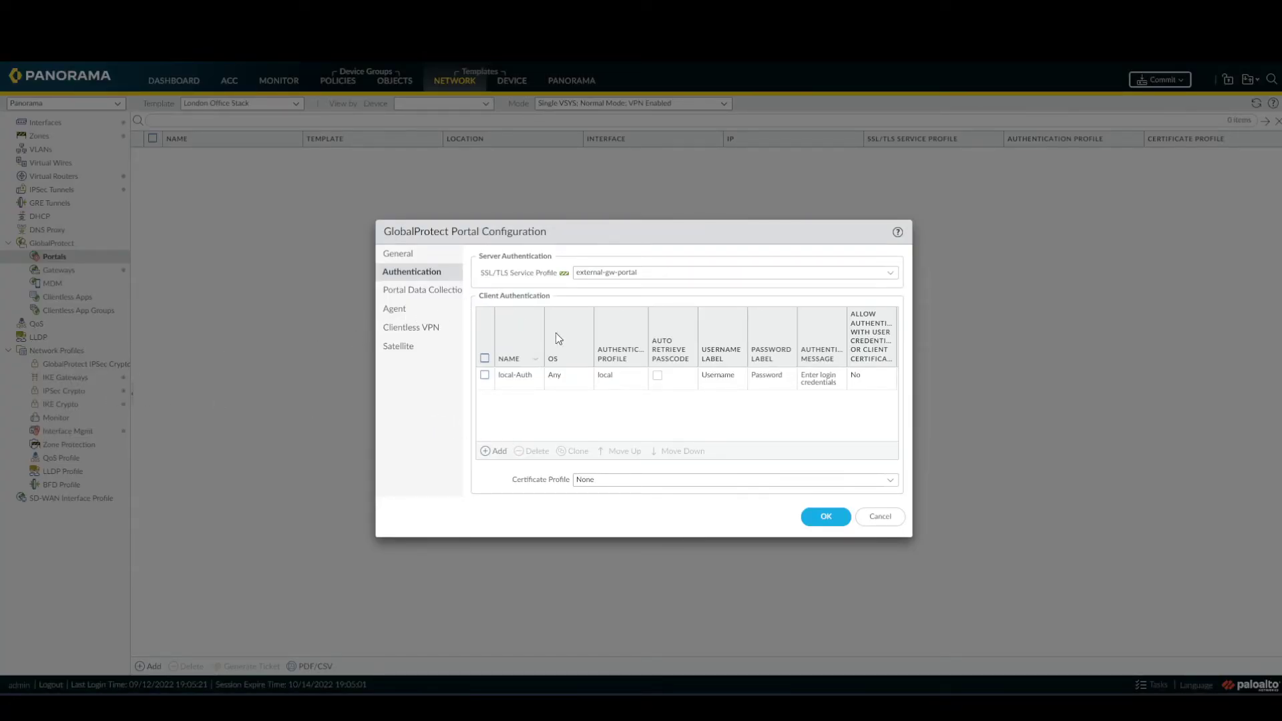
{"action": "left_click", "coordinate": [826, 518]}
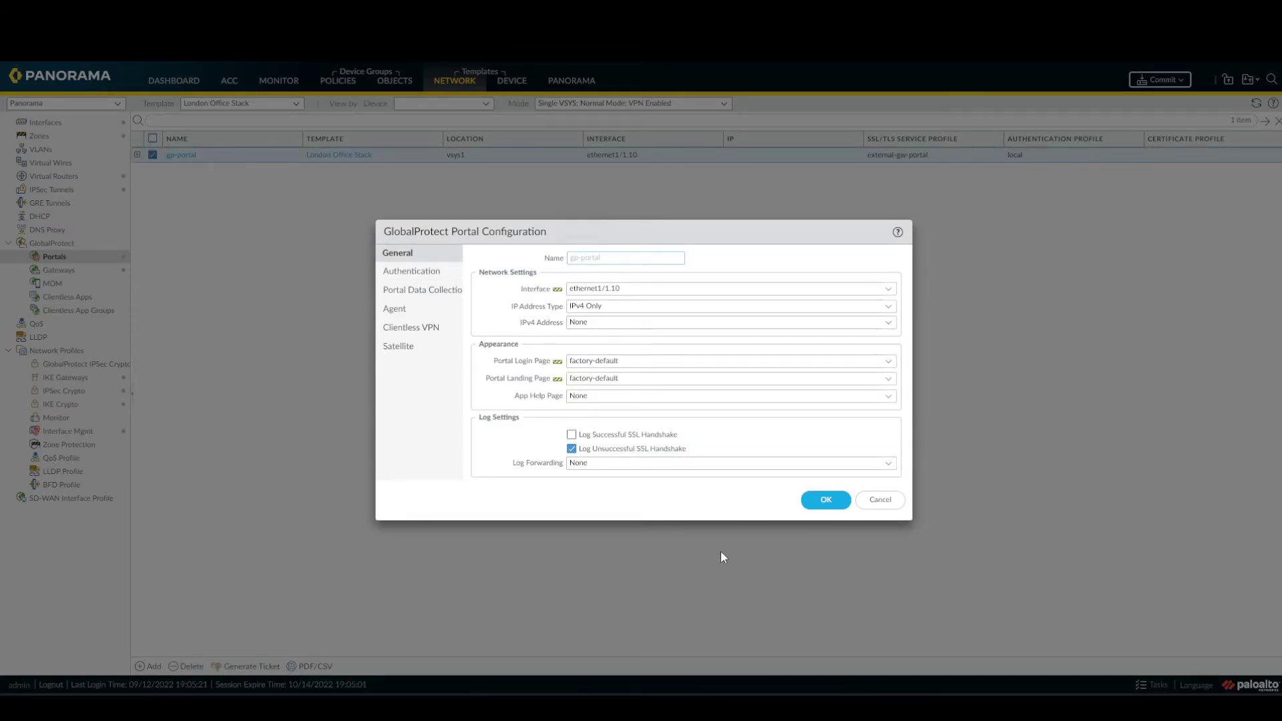
Add a portal agent config named crazynet and begin a new external gateway entry.
{"action": "left_click", "coordinate": [392, 312]}
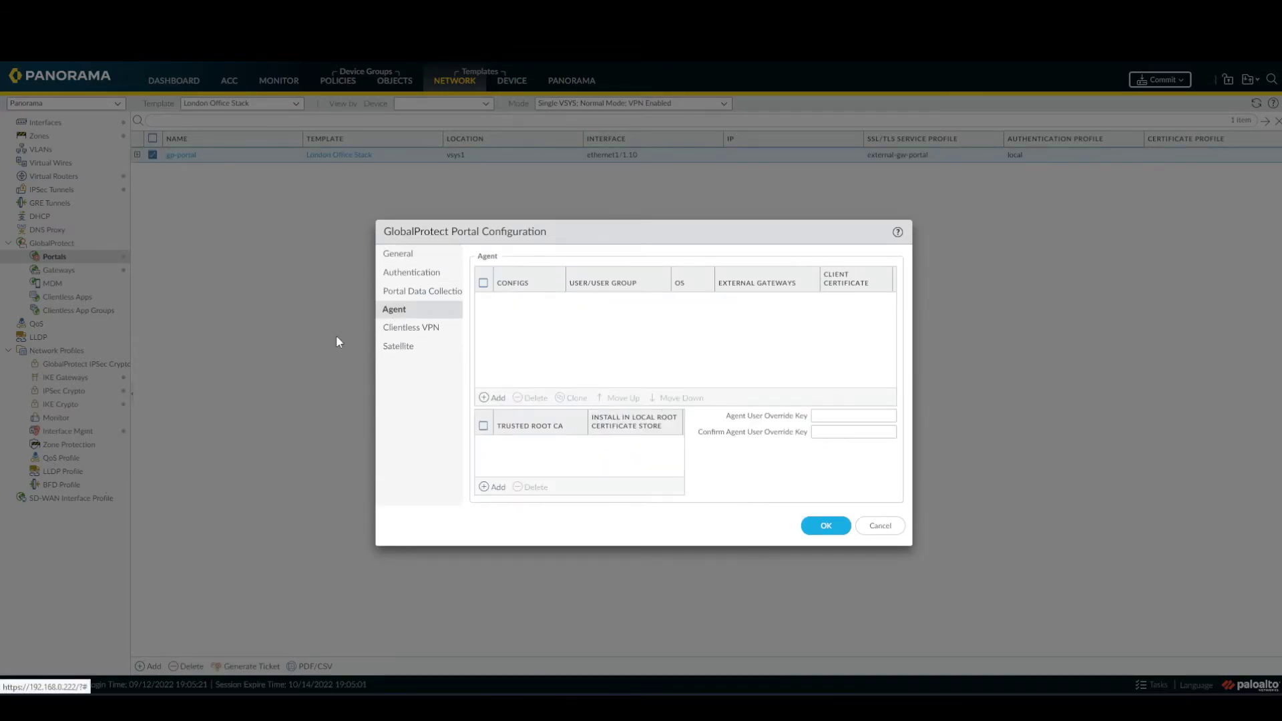
{"action": "left_click", "coordinate": [497, 398]}
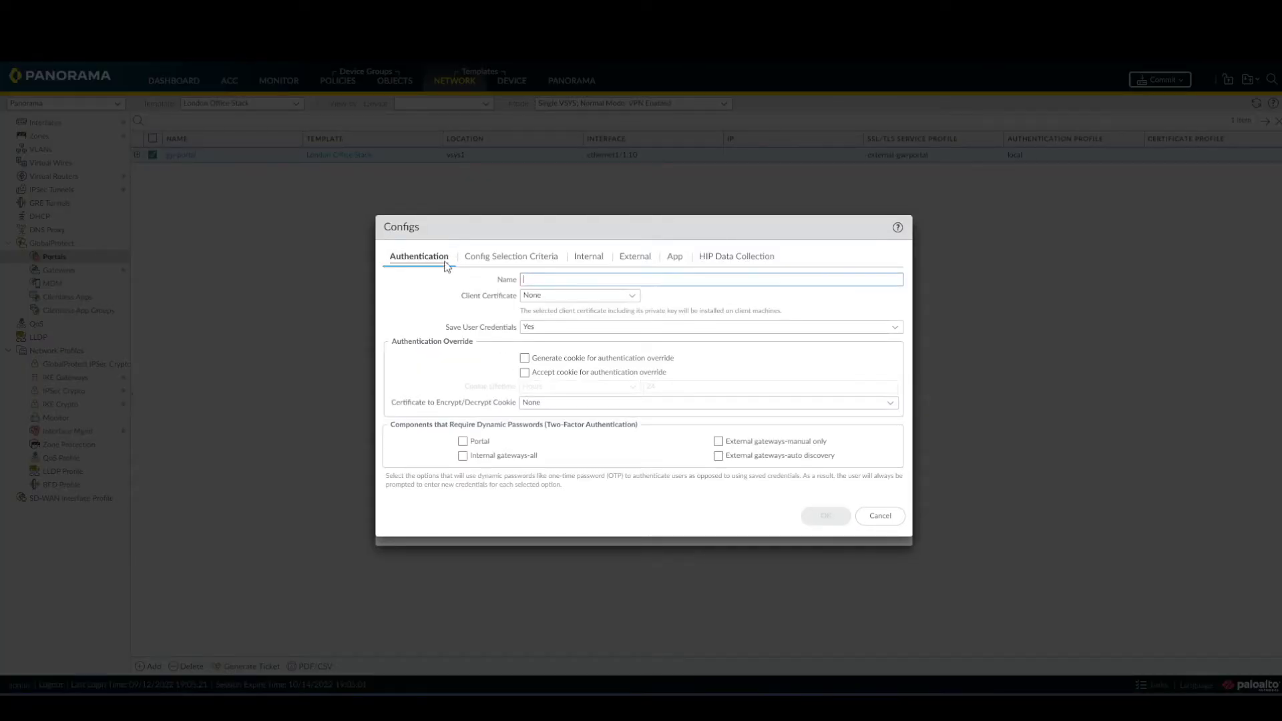
{"action": "left_click", "coordinate": [587, 281]}
{"action": "type", "text": "ext"}
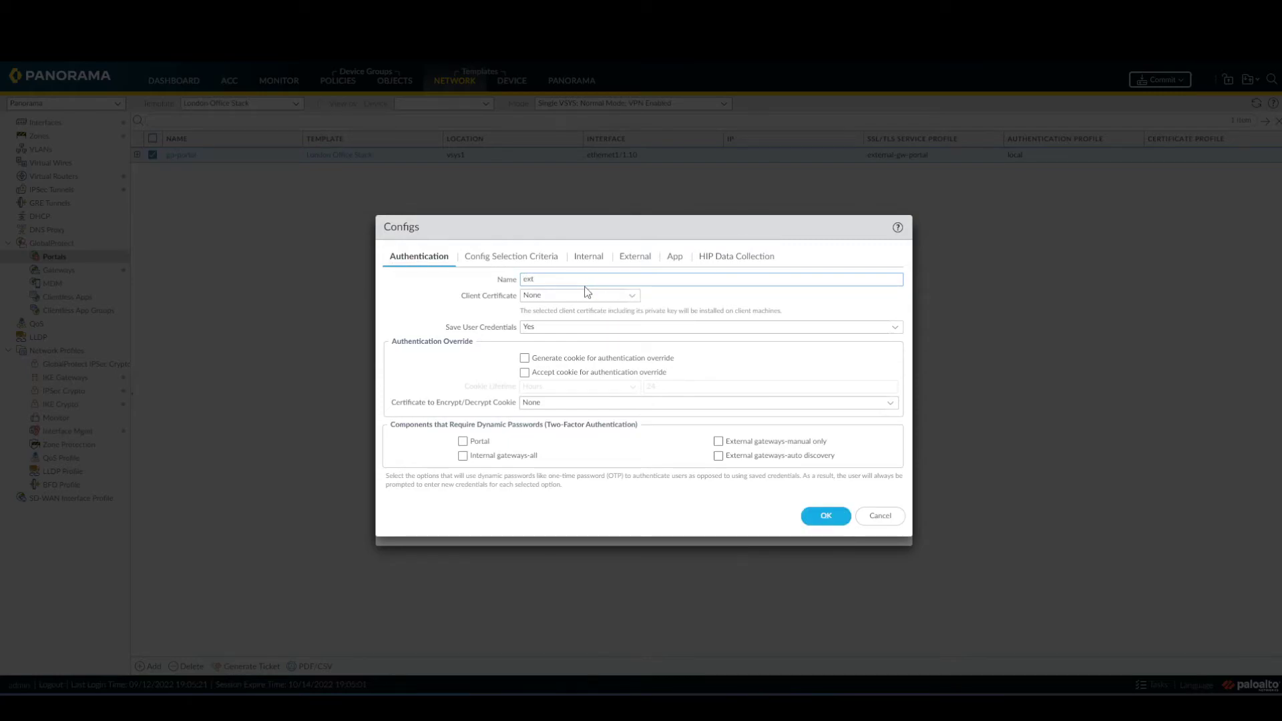
{"action": "type", "text": "-gw-1"}
{"action": "left_click_drag", "start_coordinate": [600, 277], "coordinate": [487, 254]}
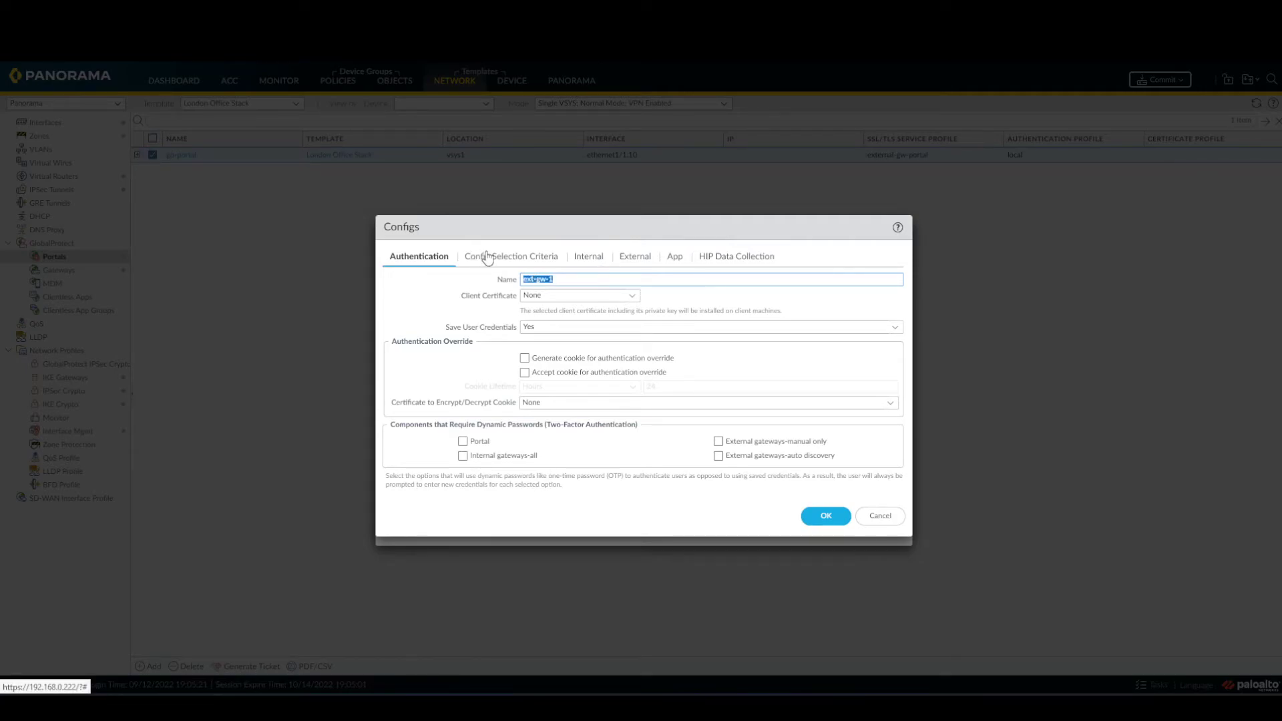
{"action": "type", "text": "crazynet"}
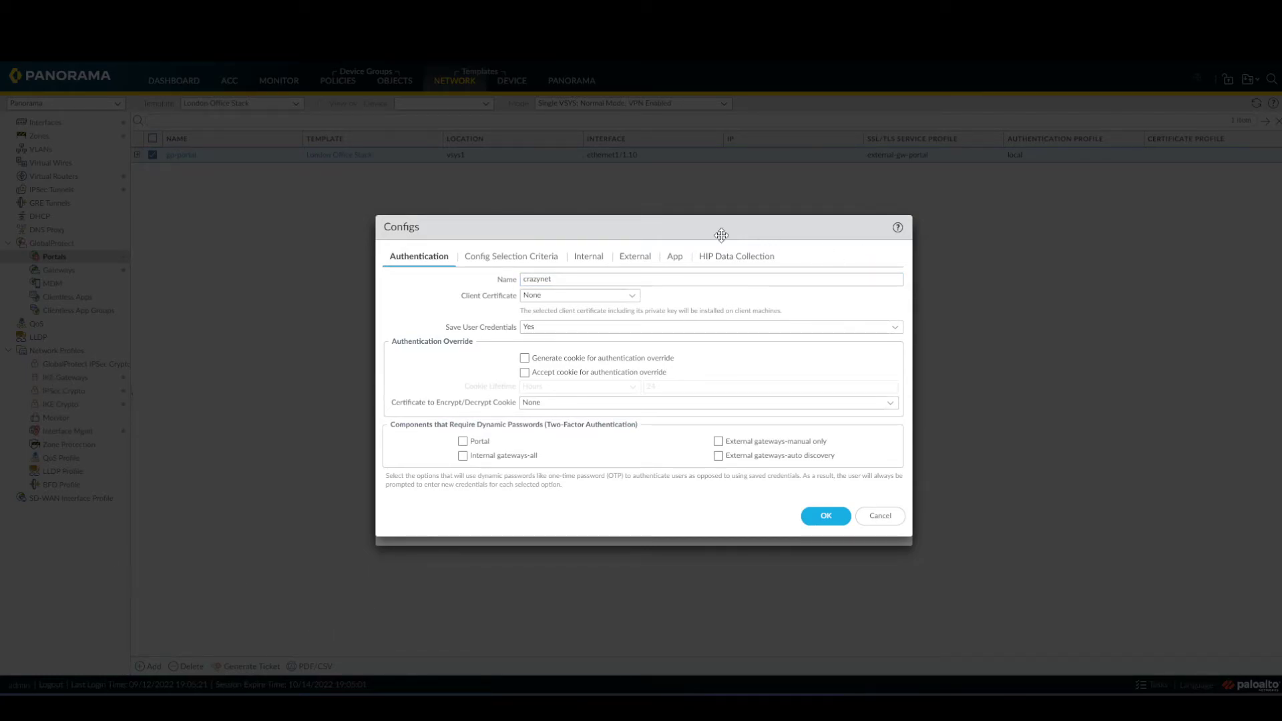
{"action": "left_click", "coordinate": [643, 263]}
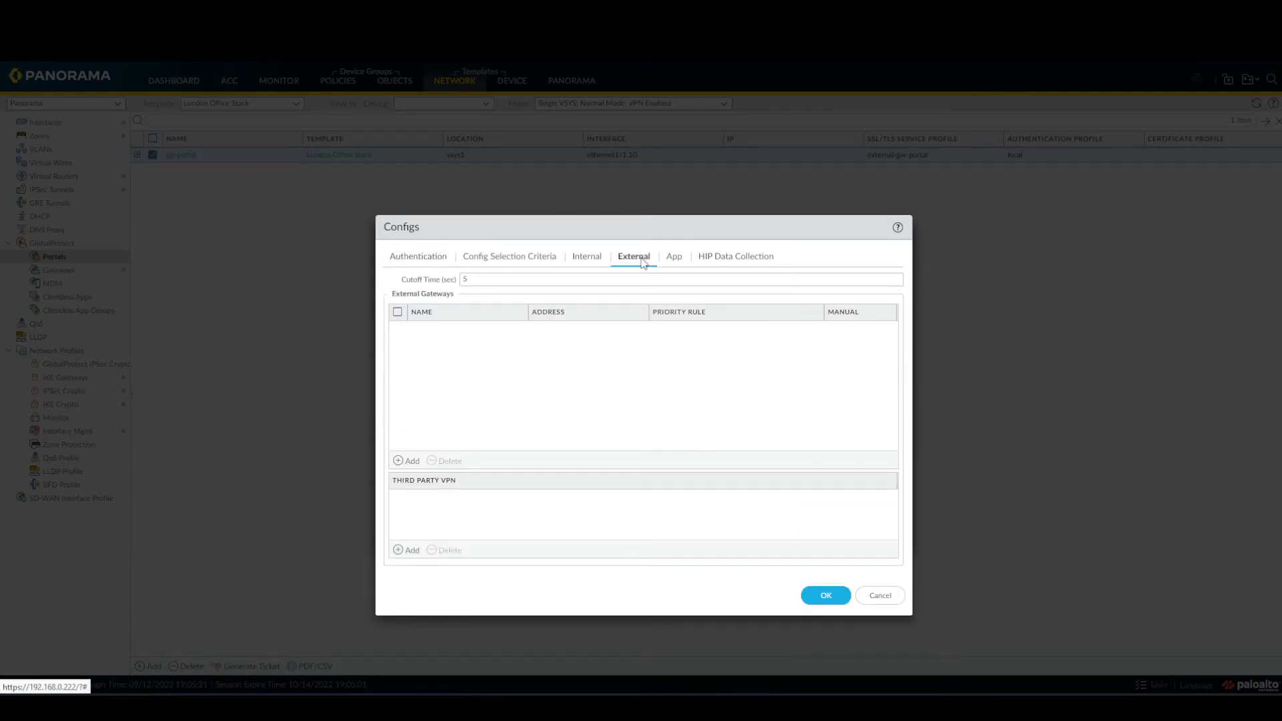
{"action": "left_click", "coordinate": [412, 461]}
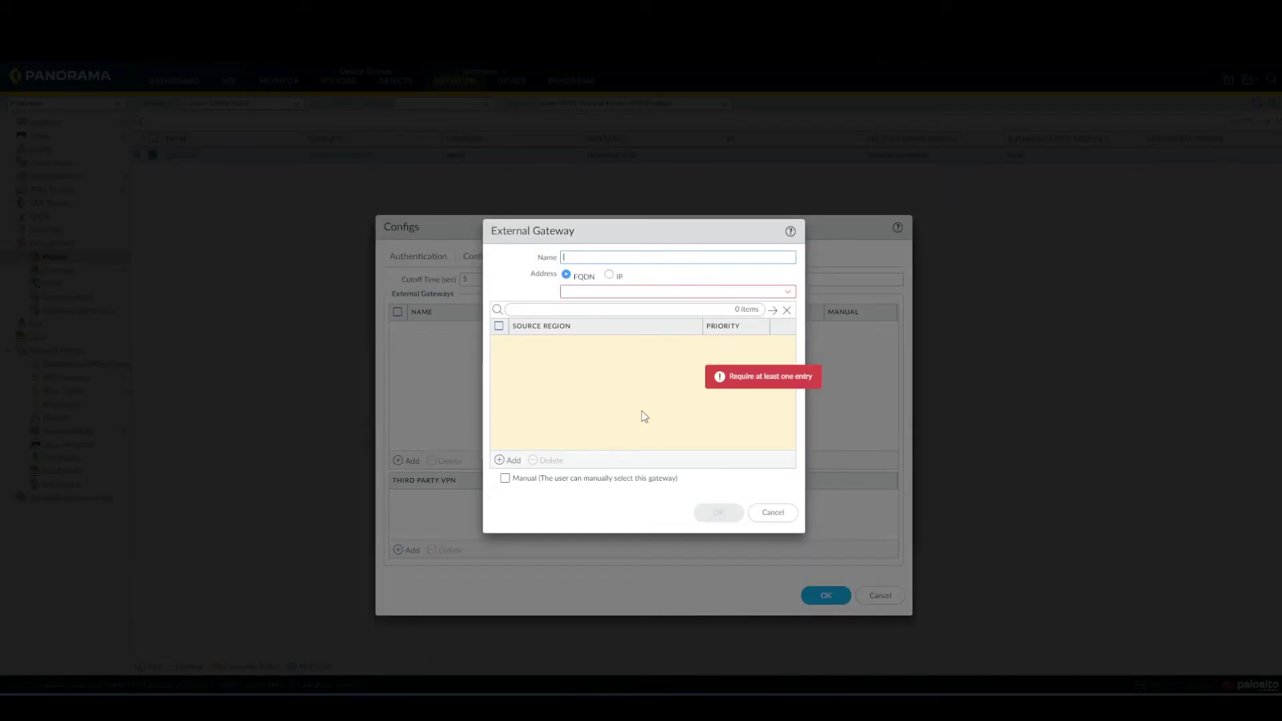
Define external gateway ext-gw-1 at IP 192.168.0.80 with source region Any, and save it.
{"action": "type", "text": "ext-gw-1"}
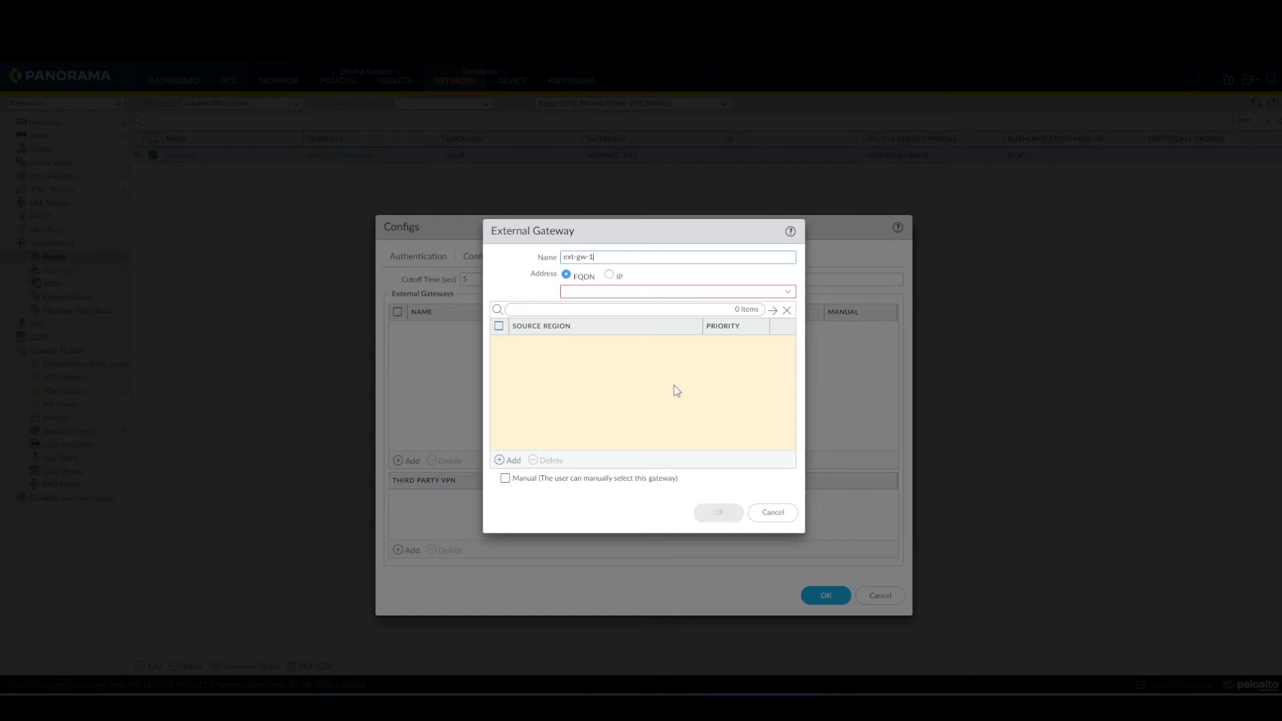
{"action": "left_click", "coordinate": [609, 276]}
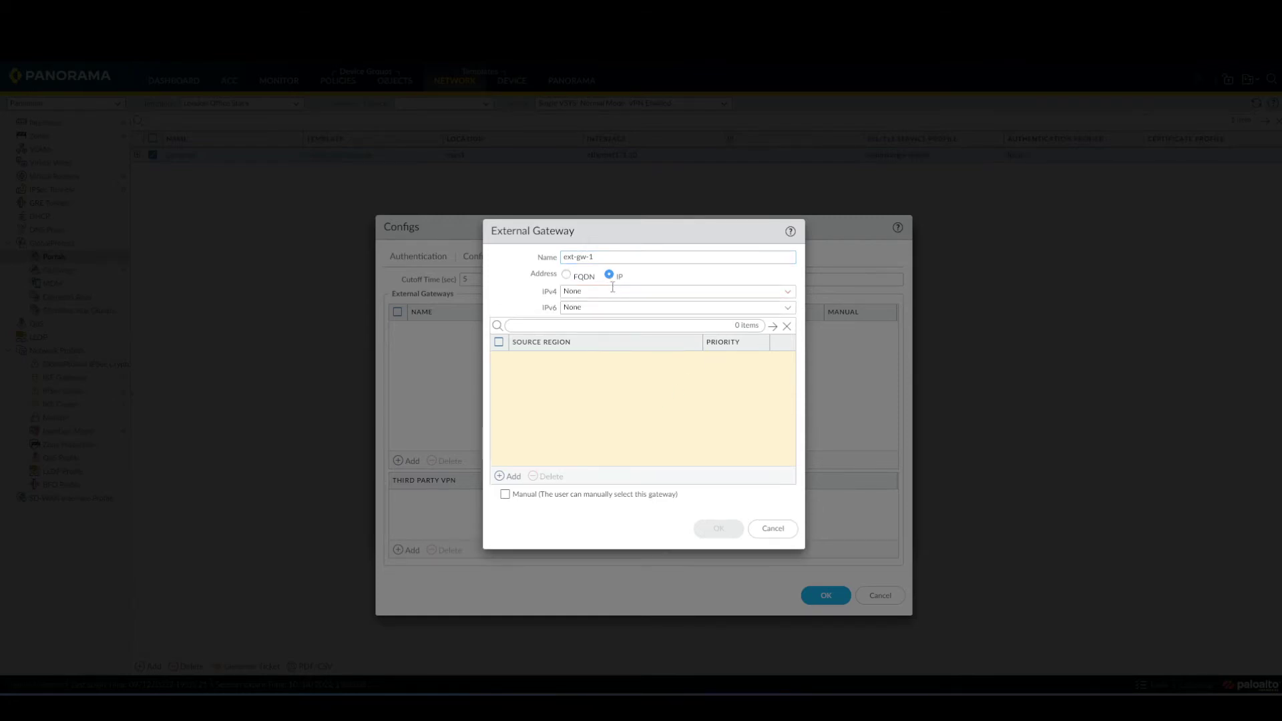
{"action": "left_click", "coordinate": [788, 294]}
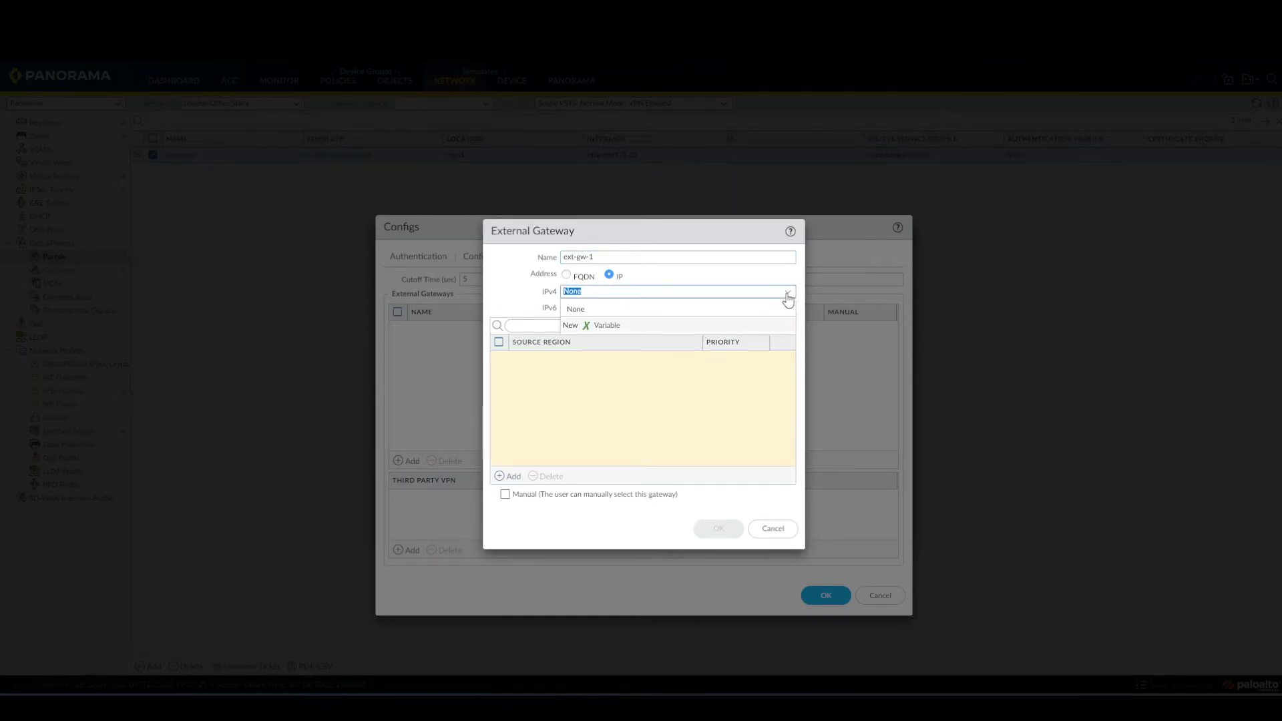
{"action": "left_click", "coordinate": [779, 290]}
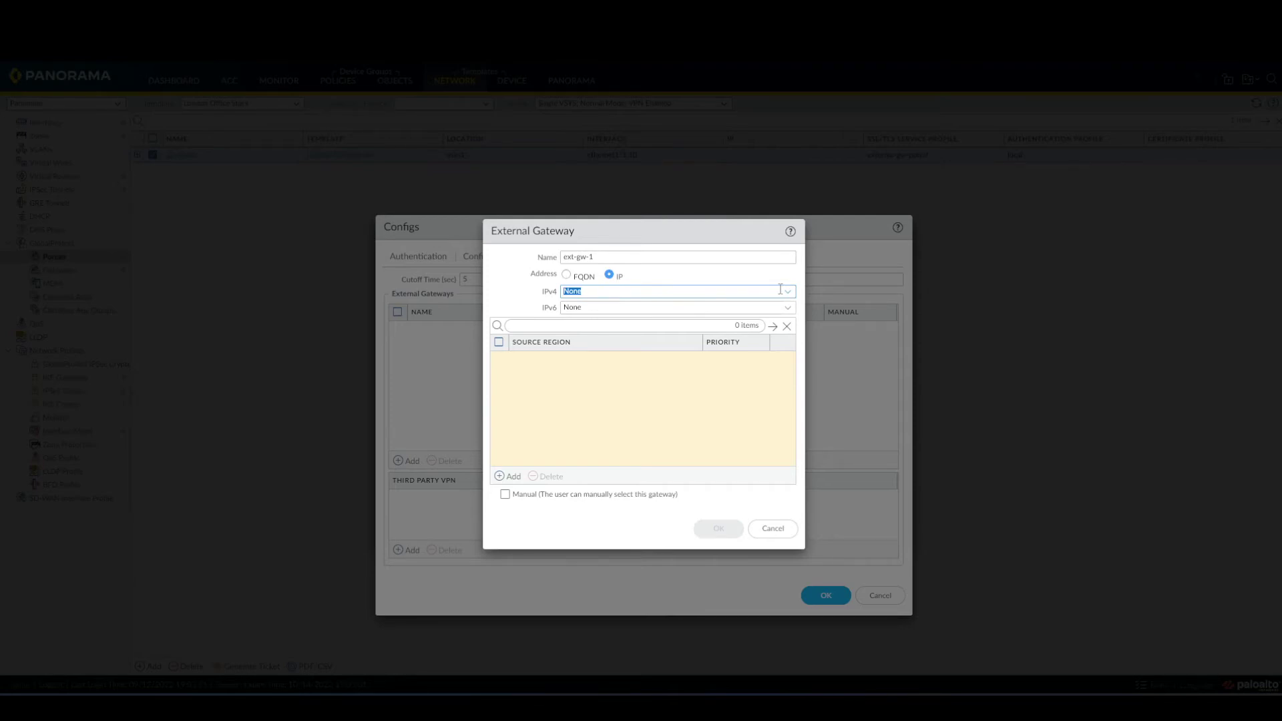
{"action": "type", "text": "192.168.0.80"}
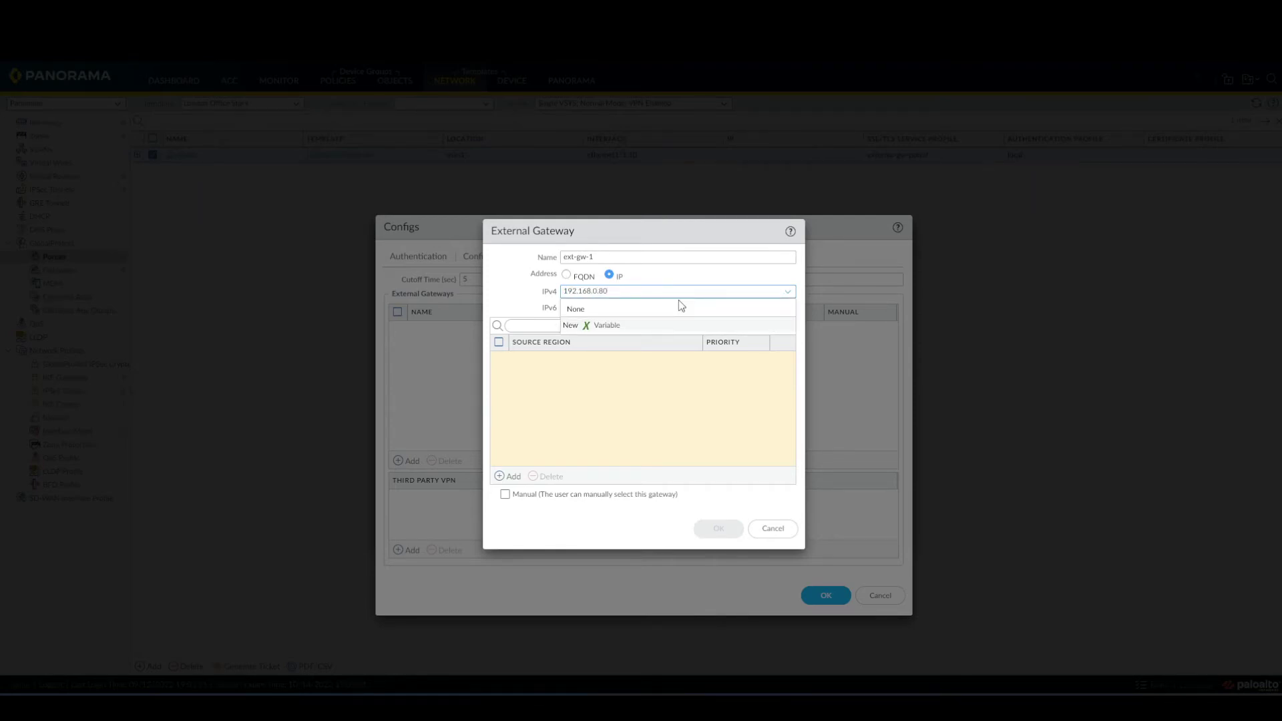
{"action": "left_click", "coordinate": [604, 400]}
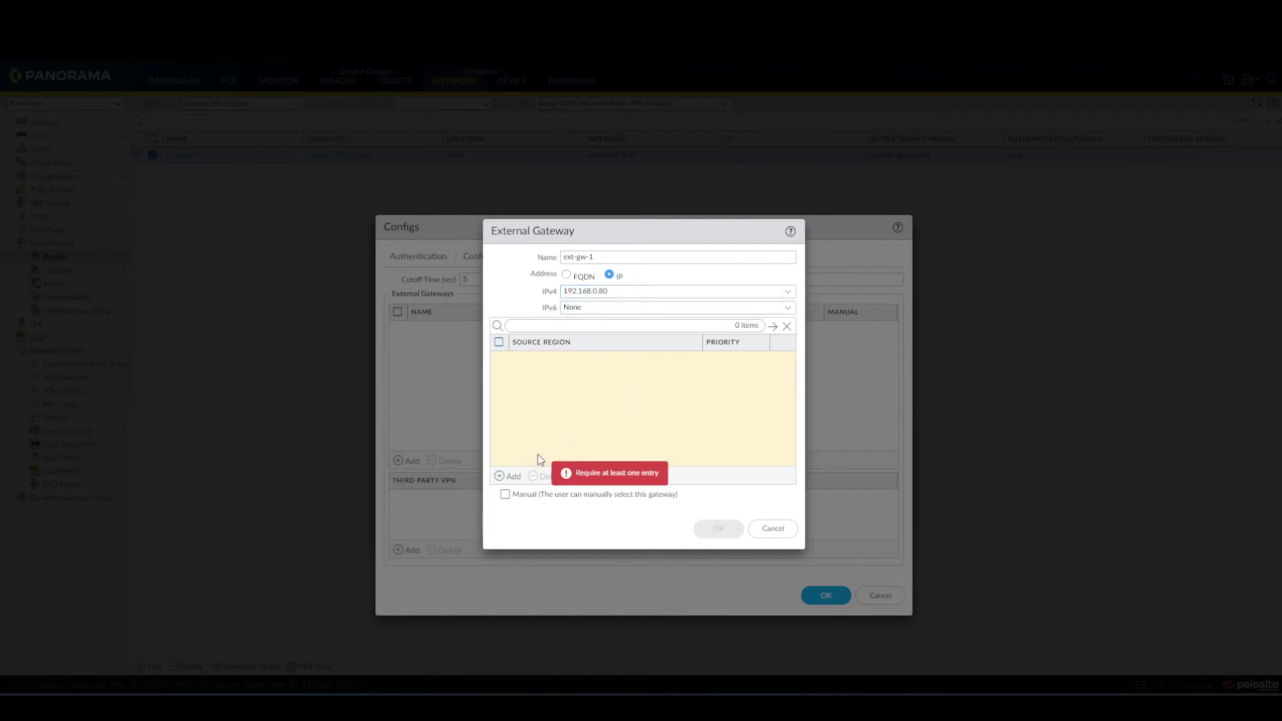
{"action": "left_click", "coordinate": [505, 476]}
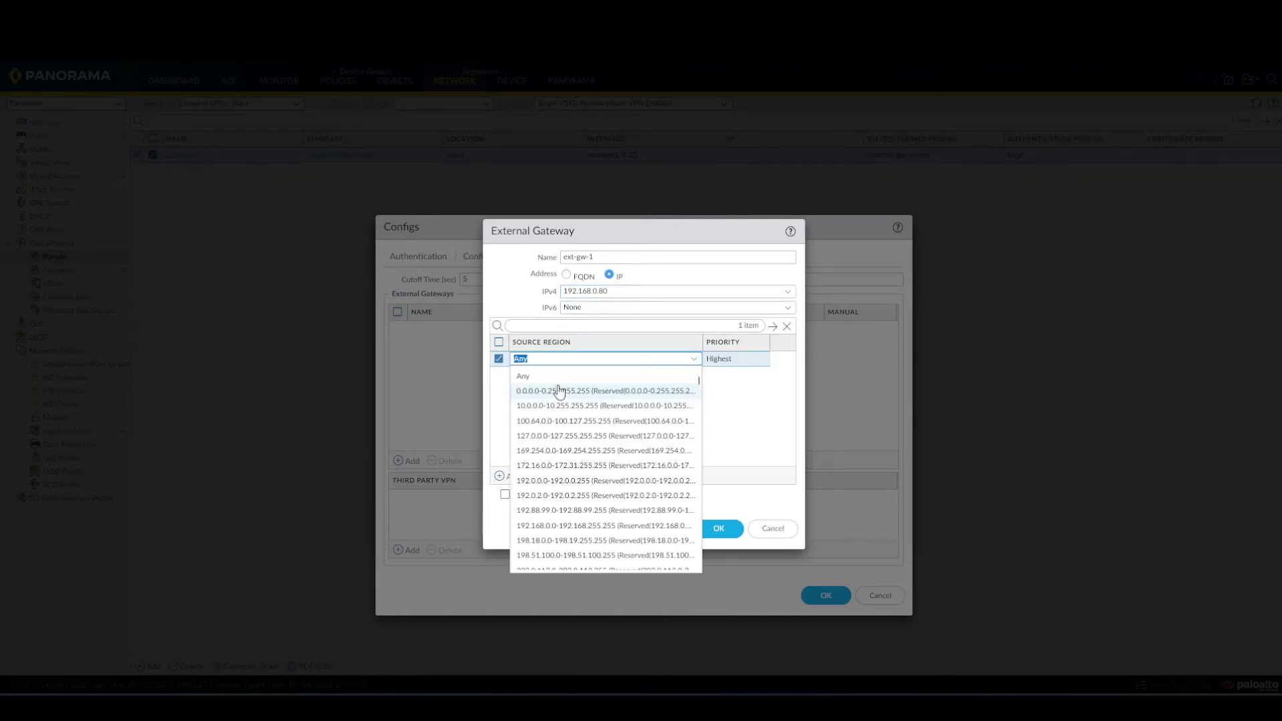
{"action": "left_click", "coordinate": [624, 377]}
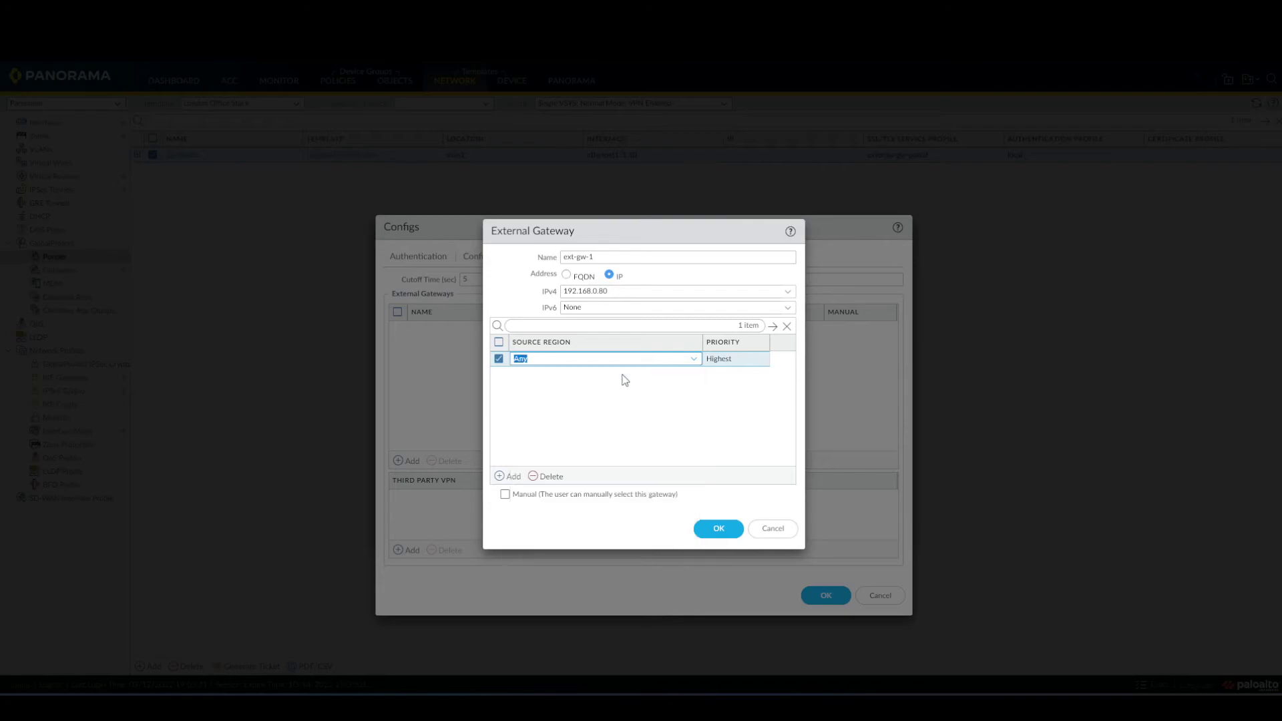
{"action": "left_click", "coordinate": [652, 397]}
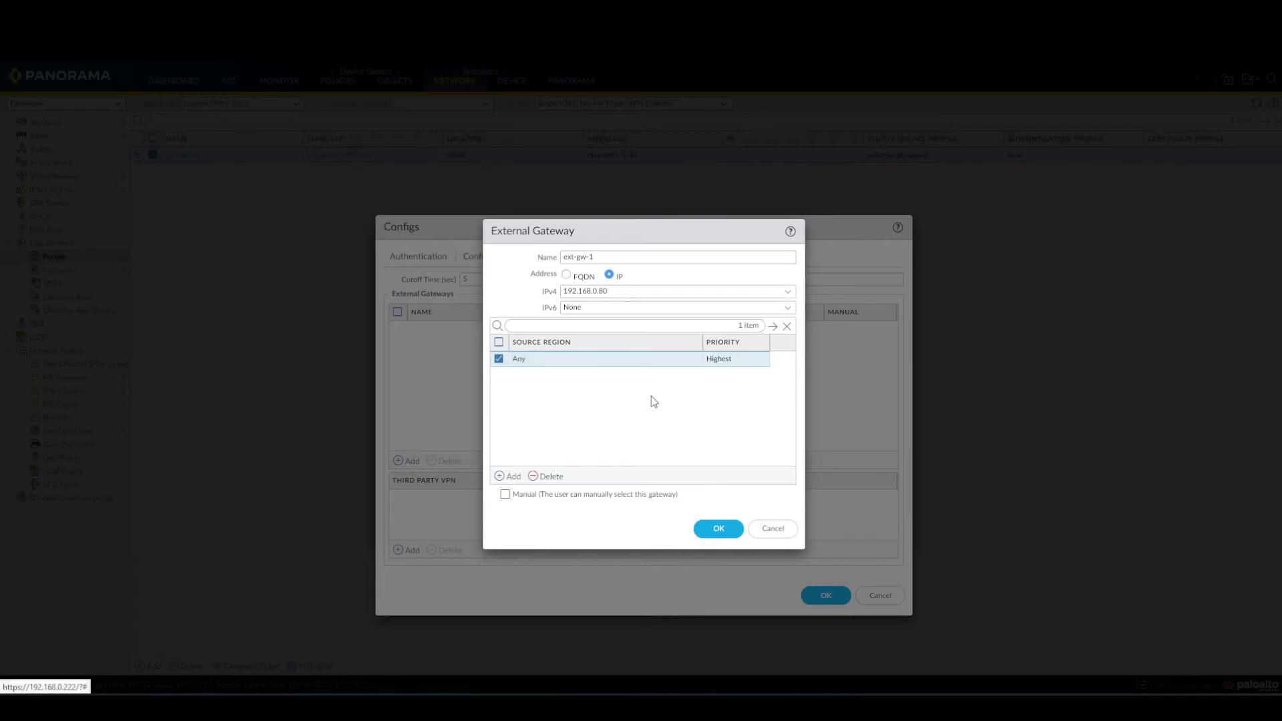
{"action": "left_click", "coordinate": [717, 529]}
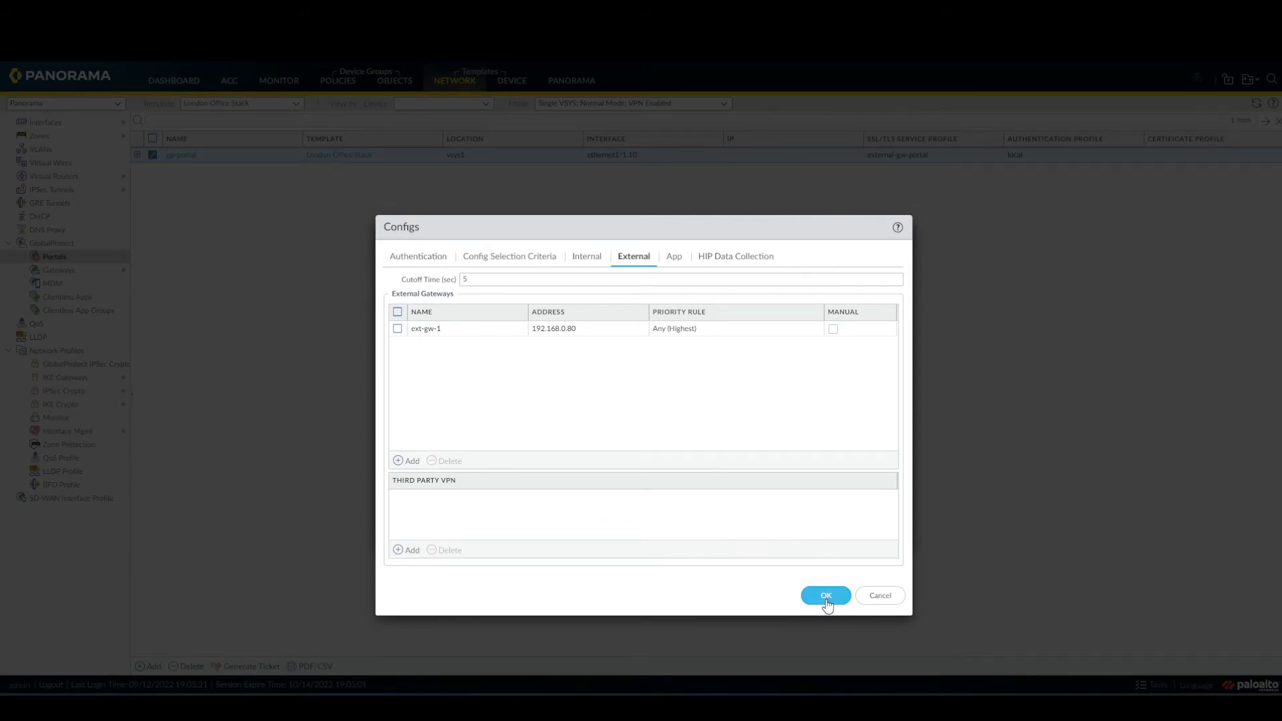
Save crazynet, add GlobalProtect as a trusted root CA in the local root store, and save the portal.
{"action": "left_click", "coordinate": [428, 263]}
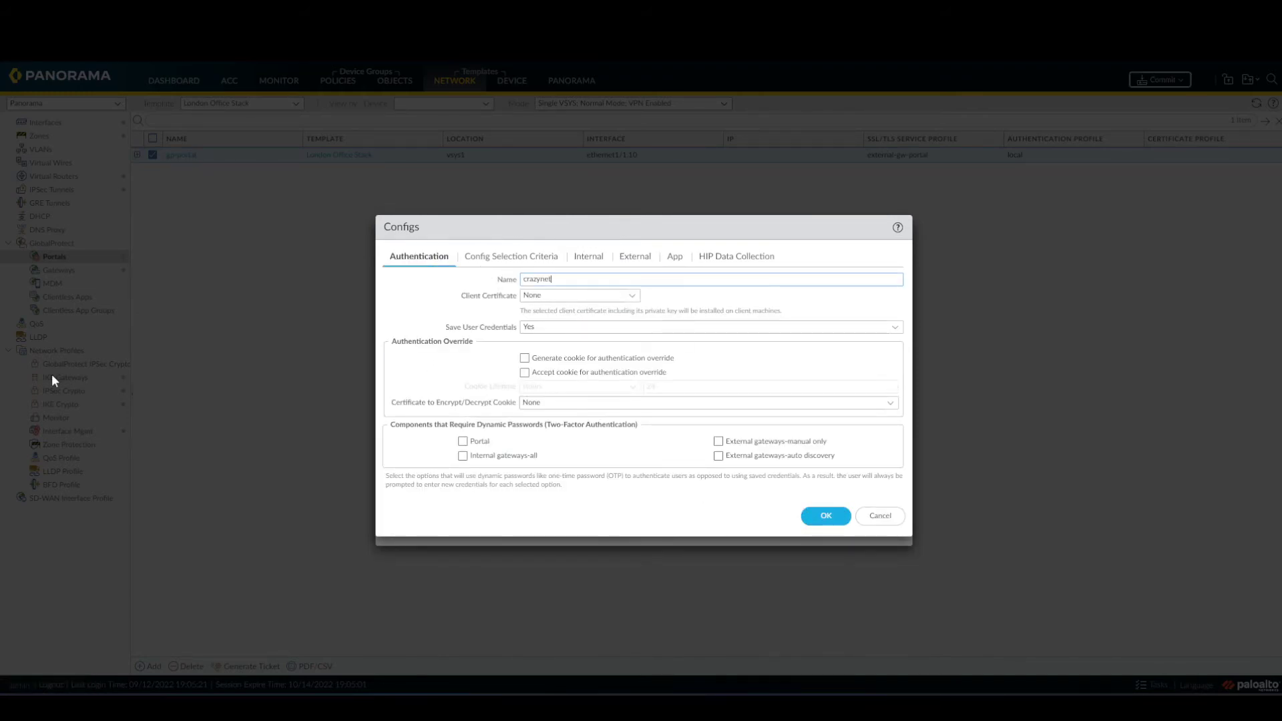
{"action": "left_click", "coordinate": [825, 518]}
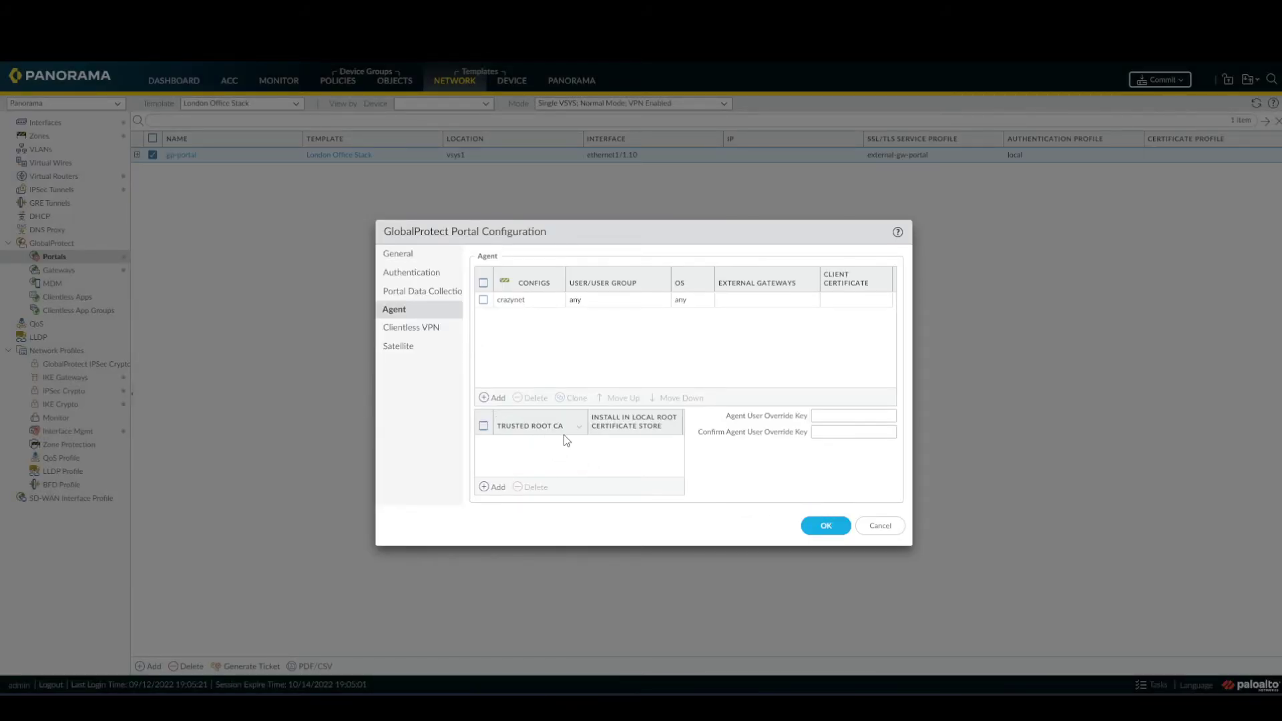
{"action": "left_click", "coordinate": [495, 486]}
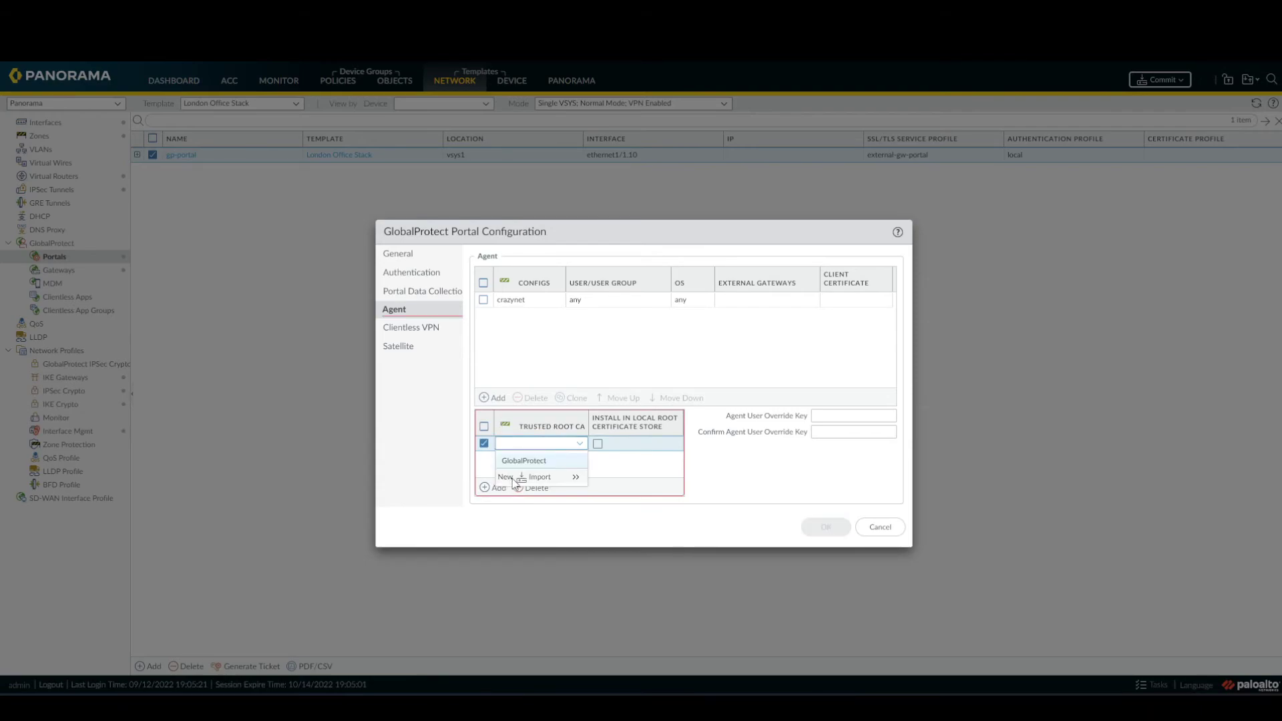
{"action": "left_click", "coordinate": [513, 460]}
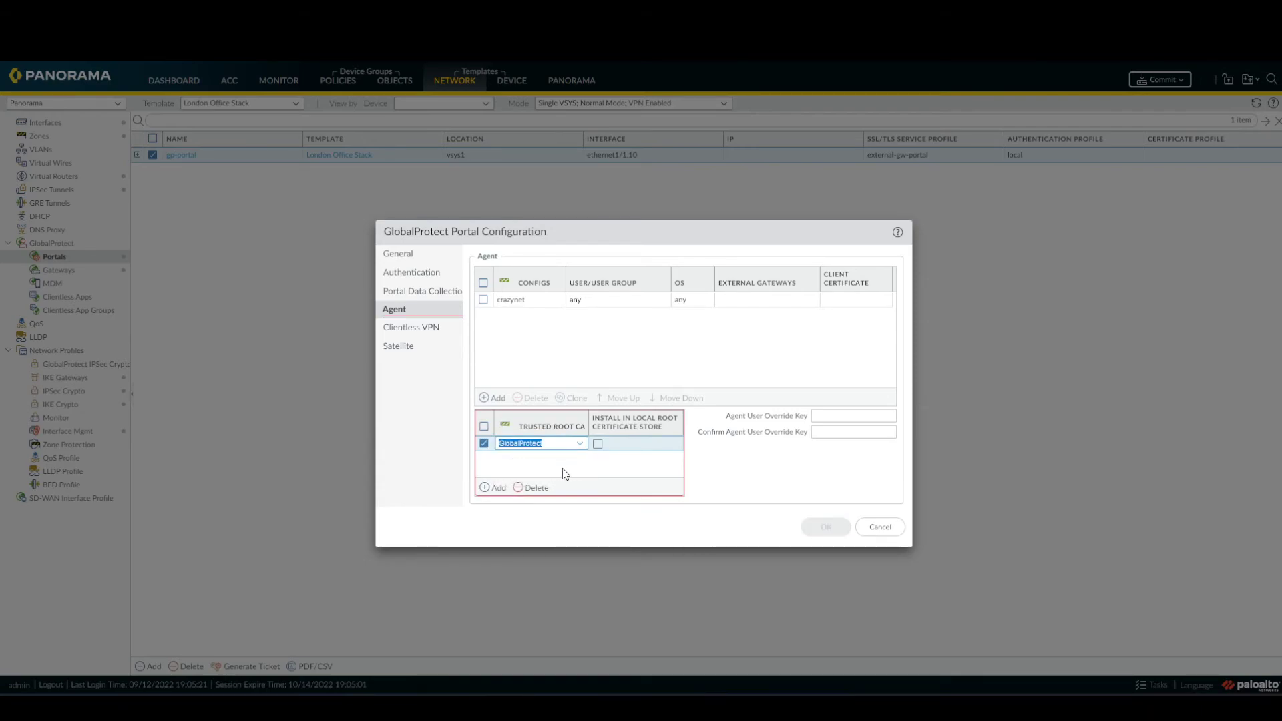
{"action": "left_click", "coordinate": [597, 444]}
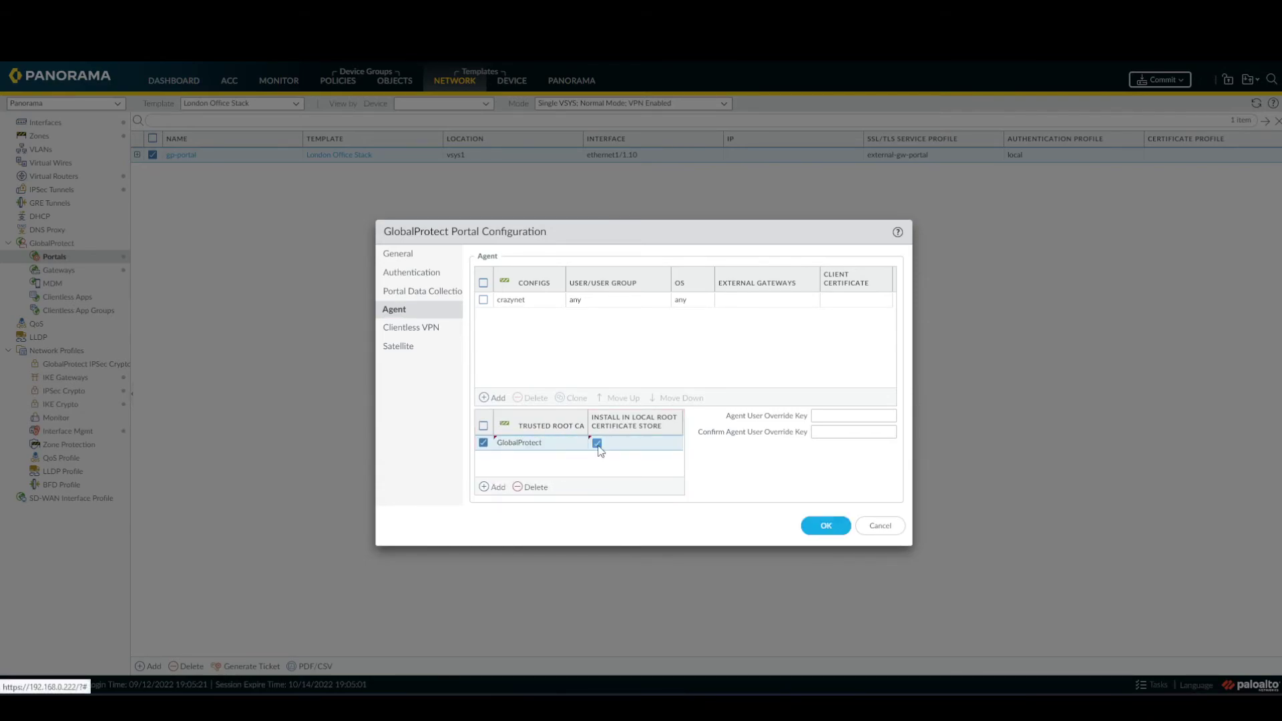
{"action": "left_click", "coordinate": [825, 525]}
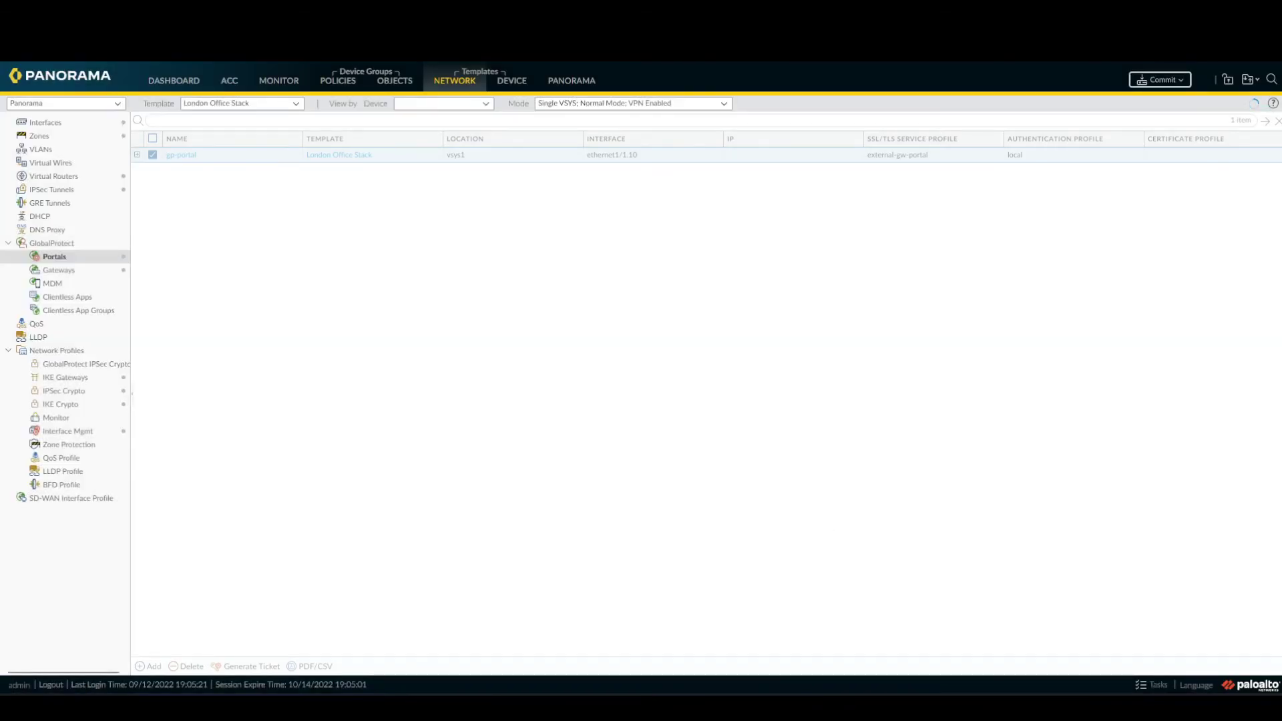
Commit and push the London Office Stack template to the London firewall and track the job in Tasks.
{"action": "left_click", "coordinate": [1200, 80]}
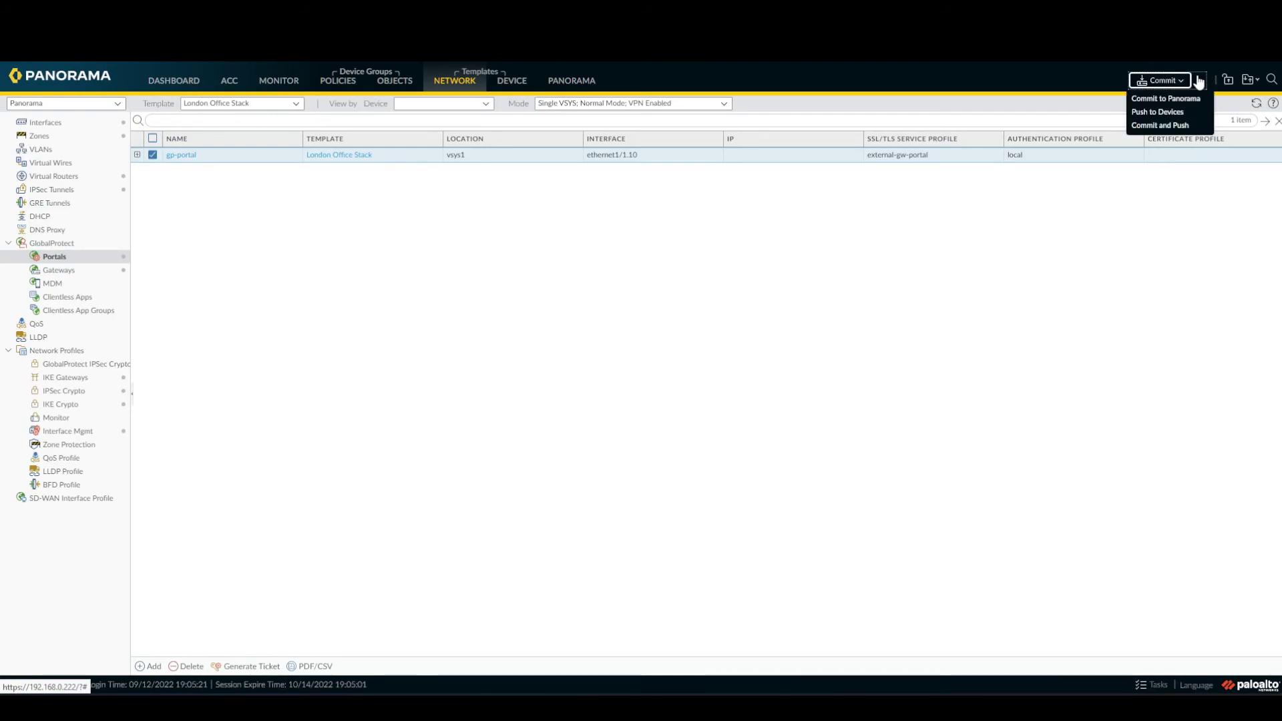
{"action": "left_click", "coordinate": [1180, 126]}
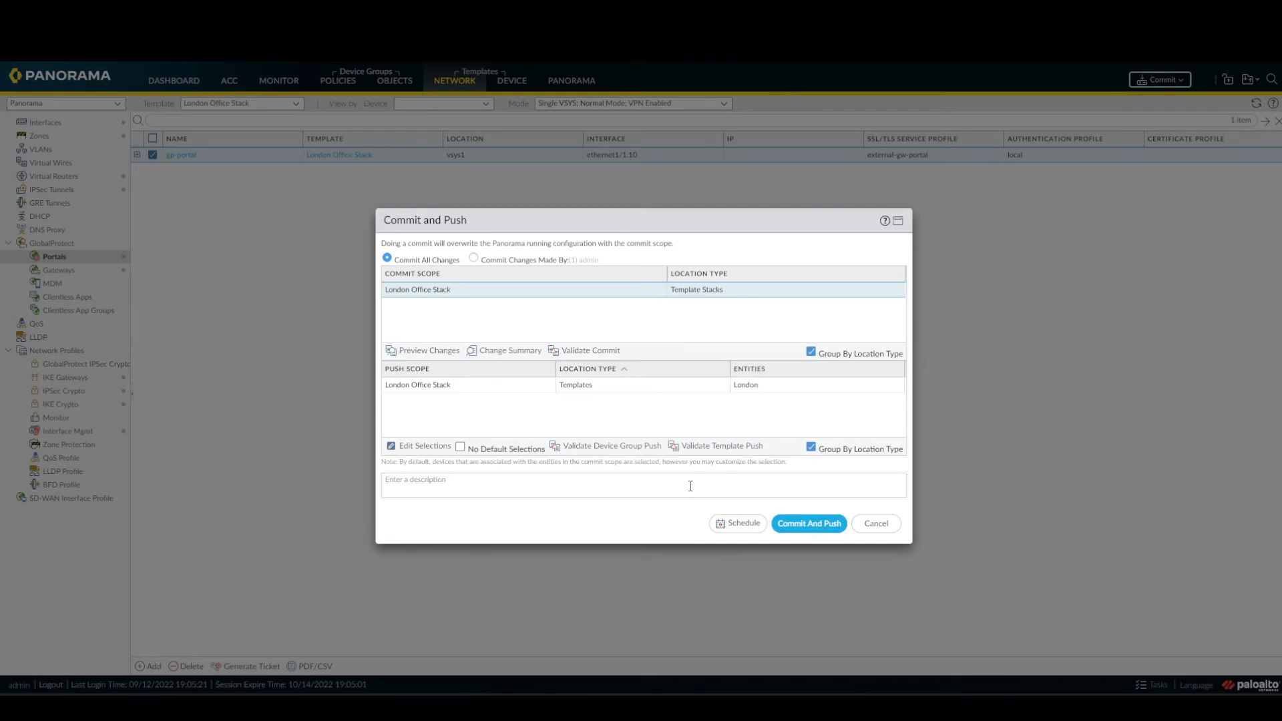
{"action": "left_click", "coordinate": [815, 533]}
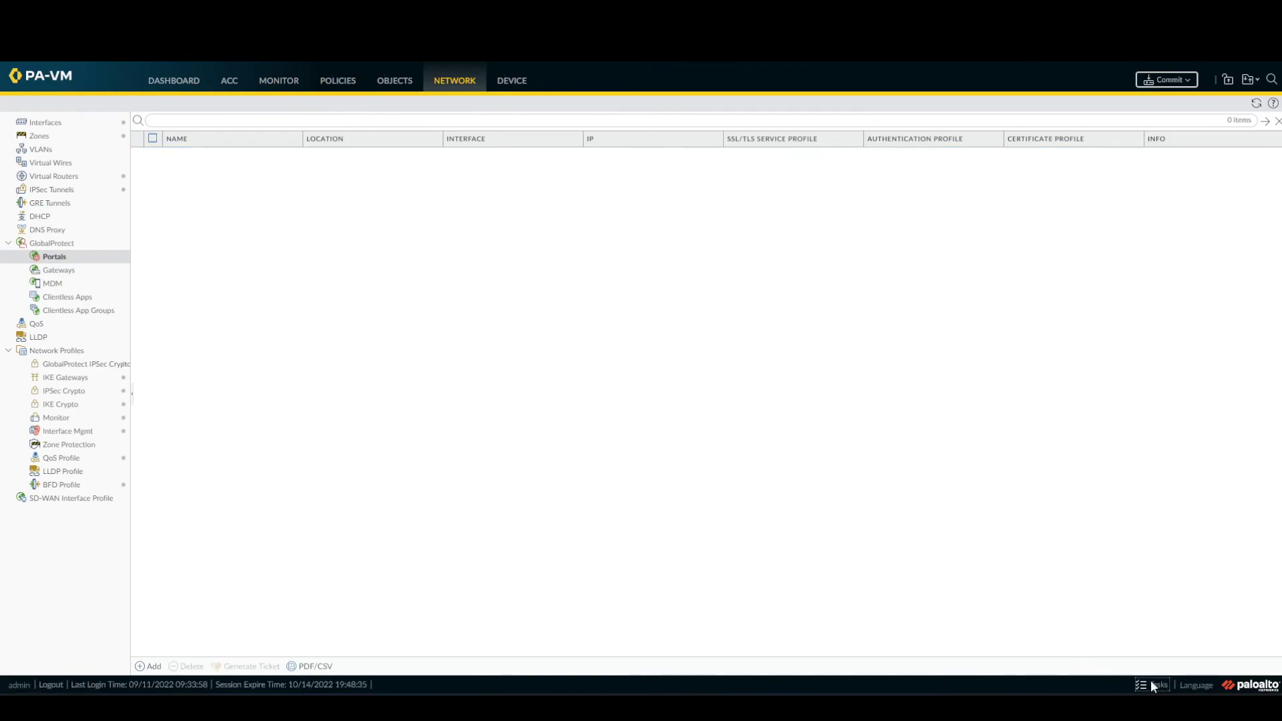
{"action": "left_click", "coordinate": [1150, 685]}
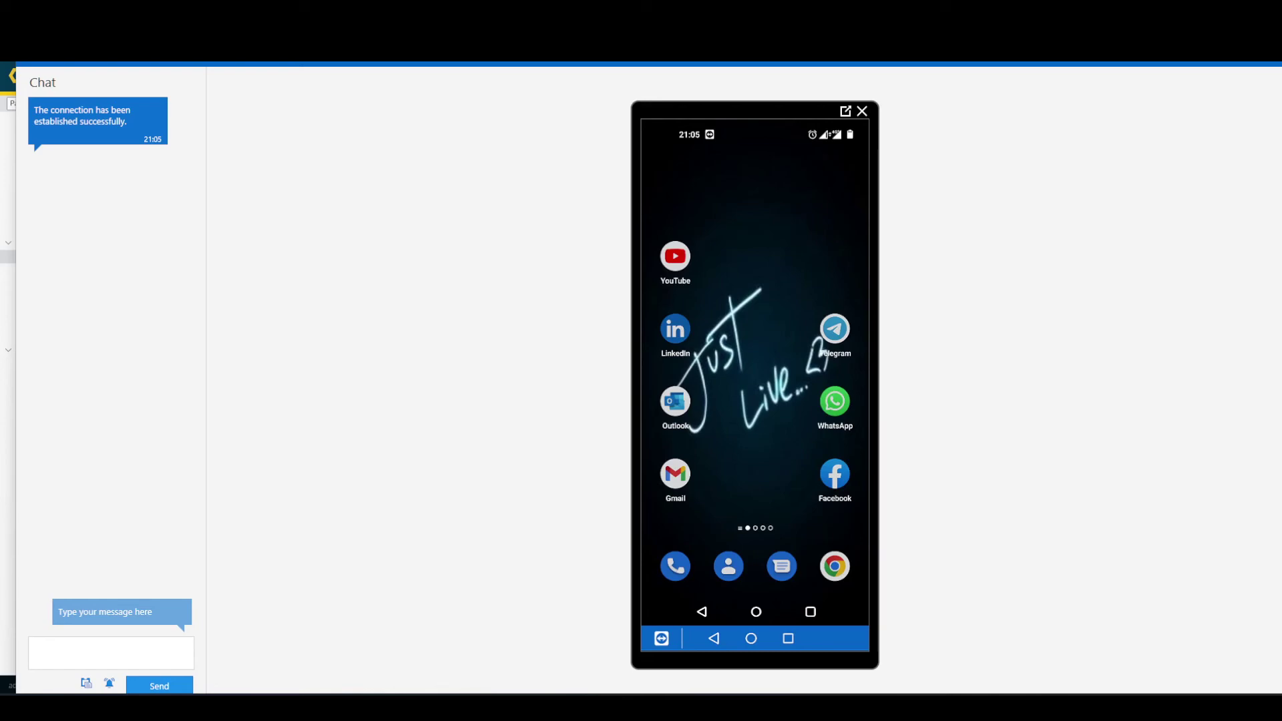
{"action": "left_click", "coordinate": [834, 566]}
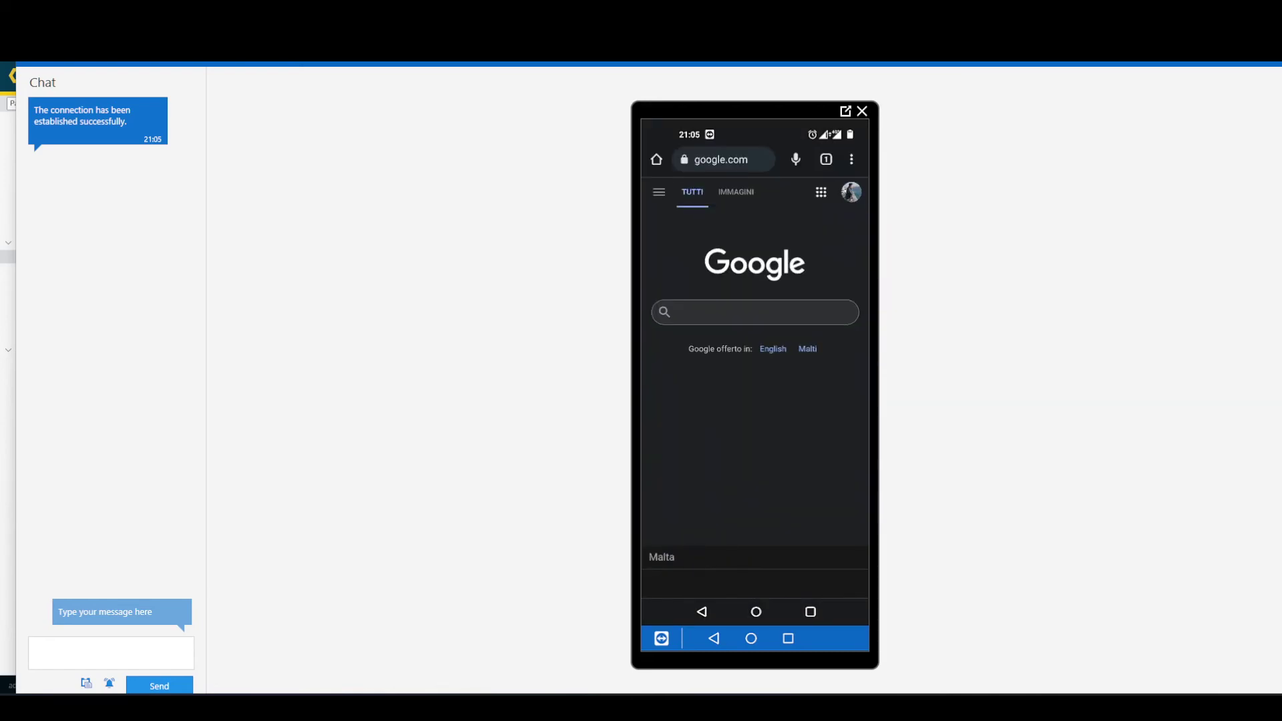
{"action": "left_click", "coordinate": [721, 158]}
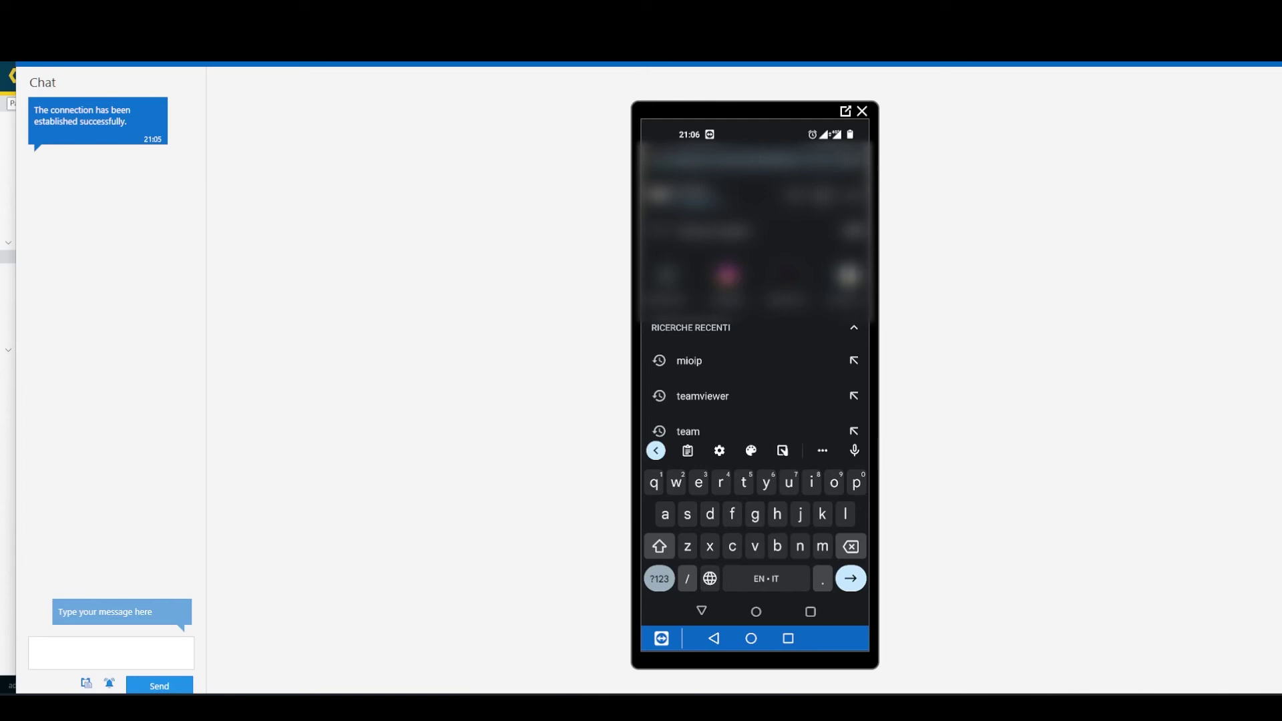
{"action": "type", "text": "http"}
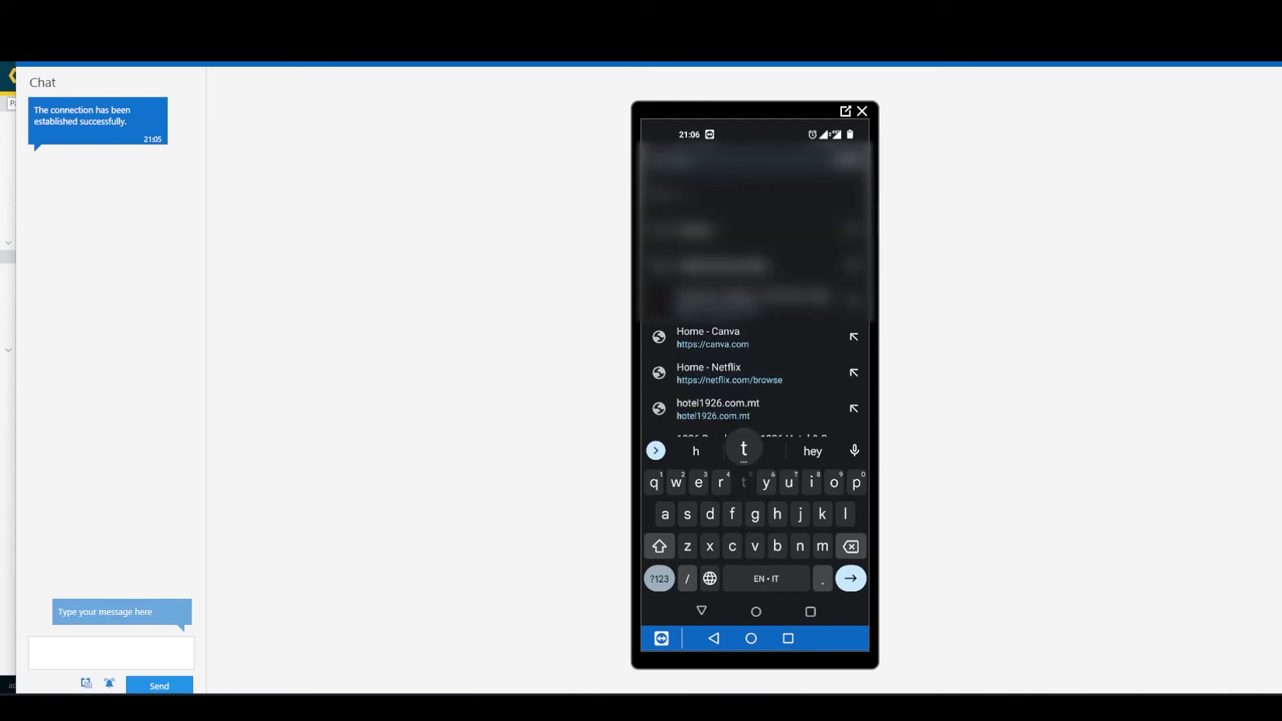
{"action": "key", "text": "Return"}
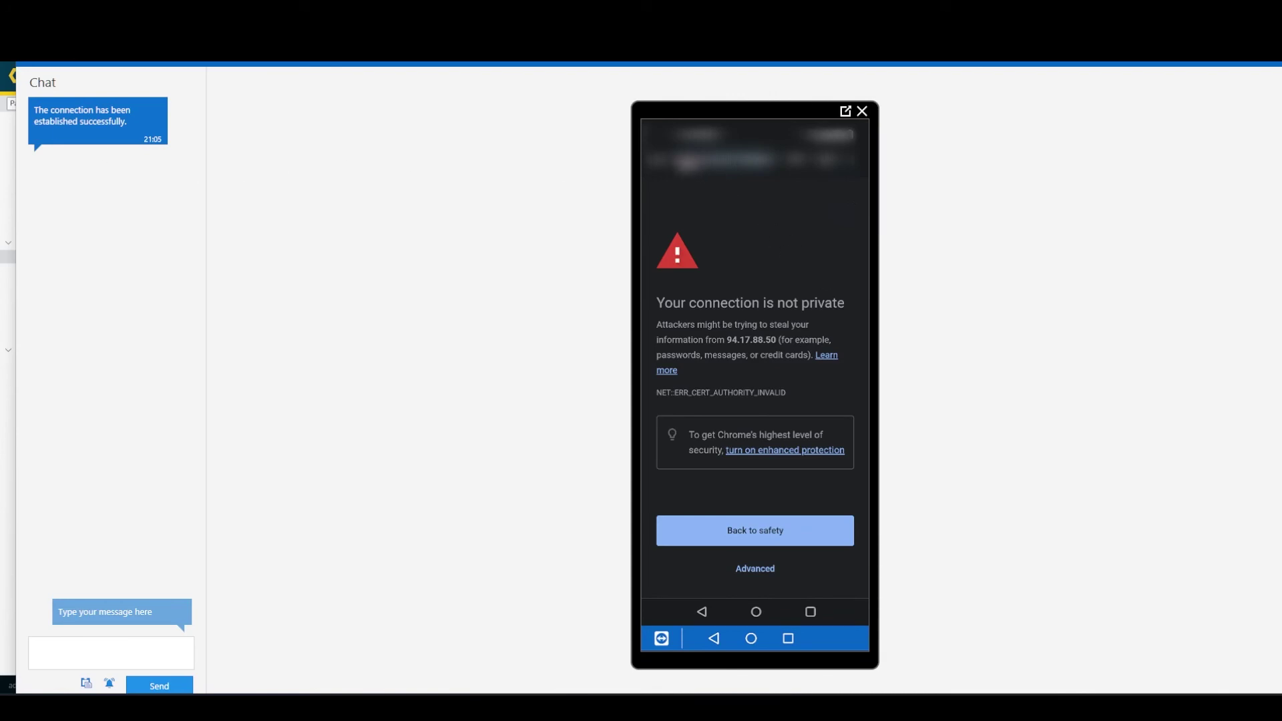
{"action": "left_click", "coordinate": [755, 568]}
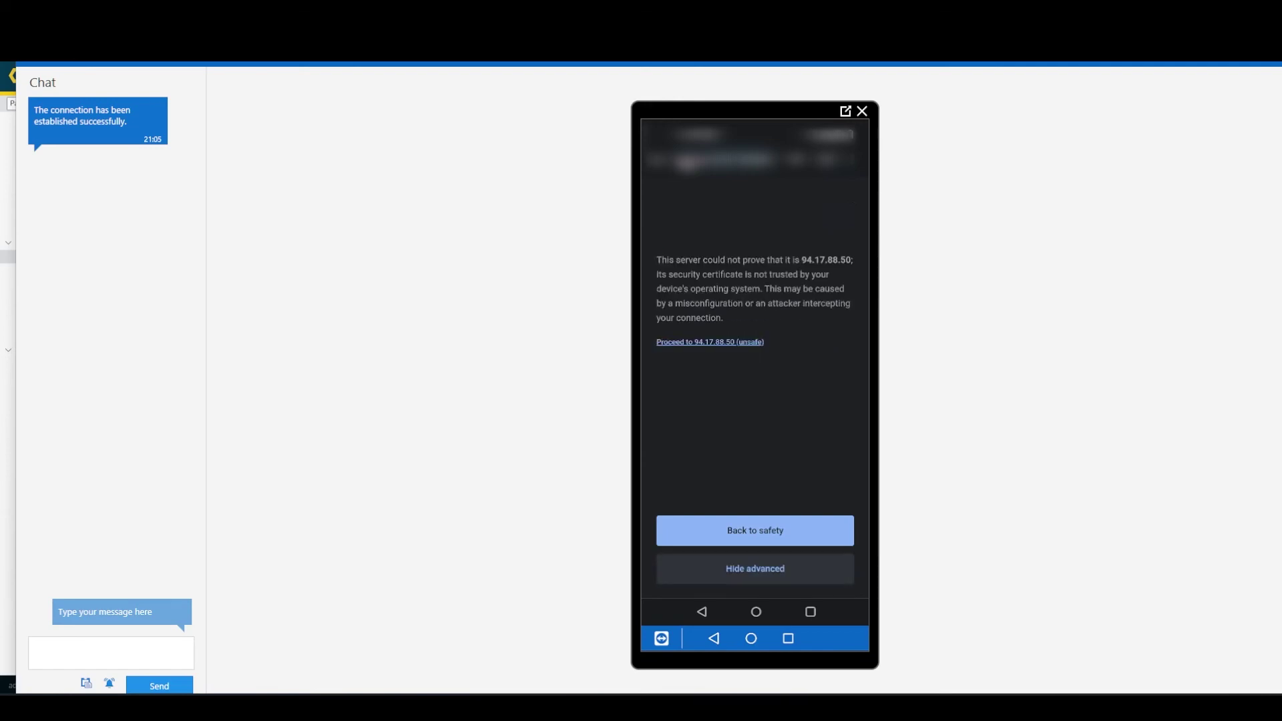
{"action": "left_click", "coordinate": [709, 342]}
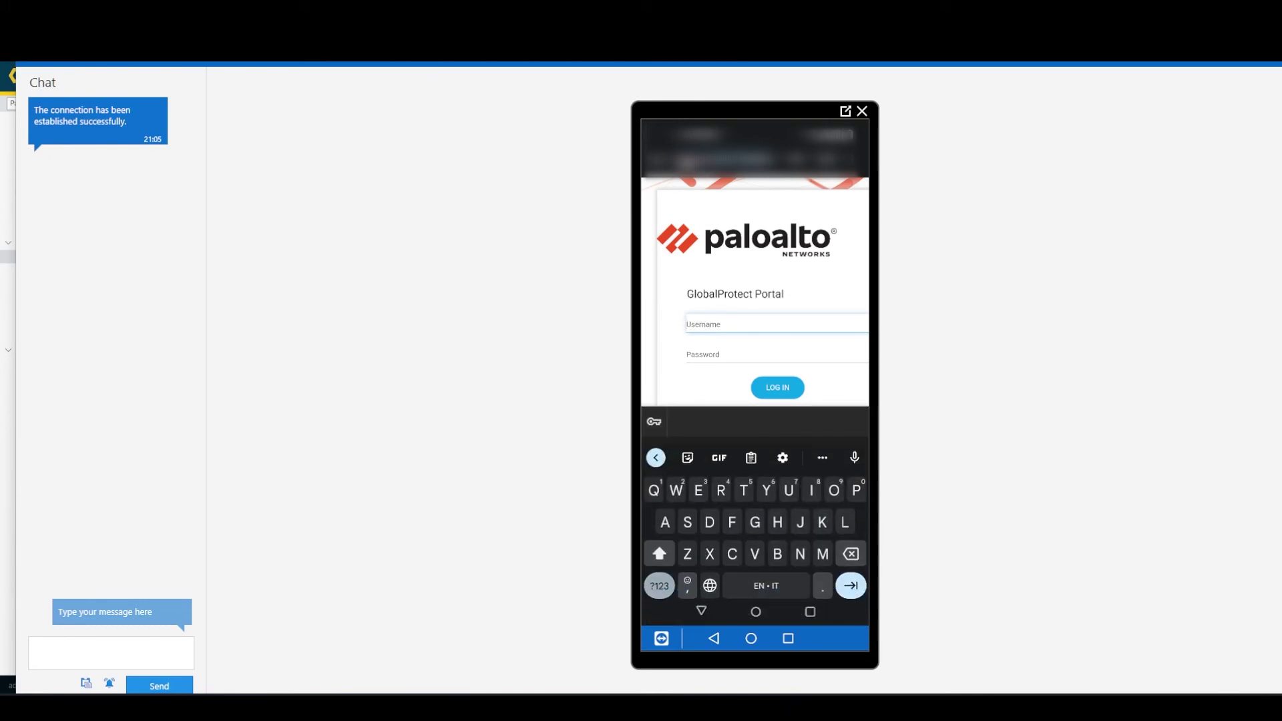
Log in to the GlobalProtect portal with the user's username and password.
{"action": "type", "text": "Craz"}
{"action": "type", "text": "il"}
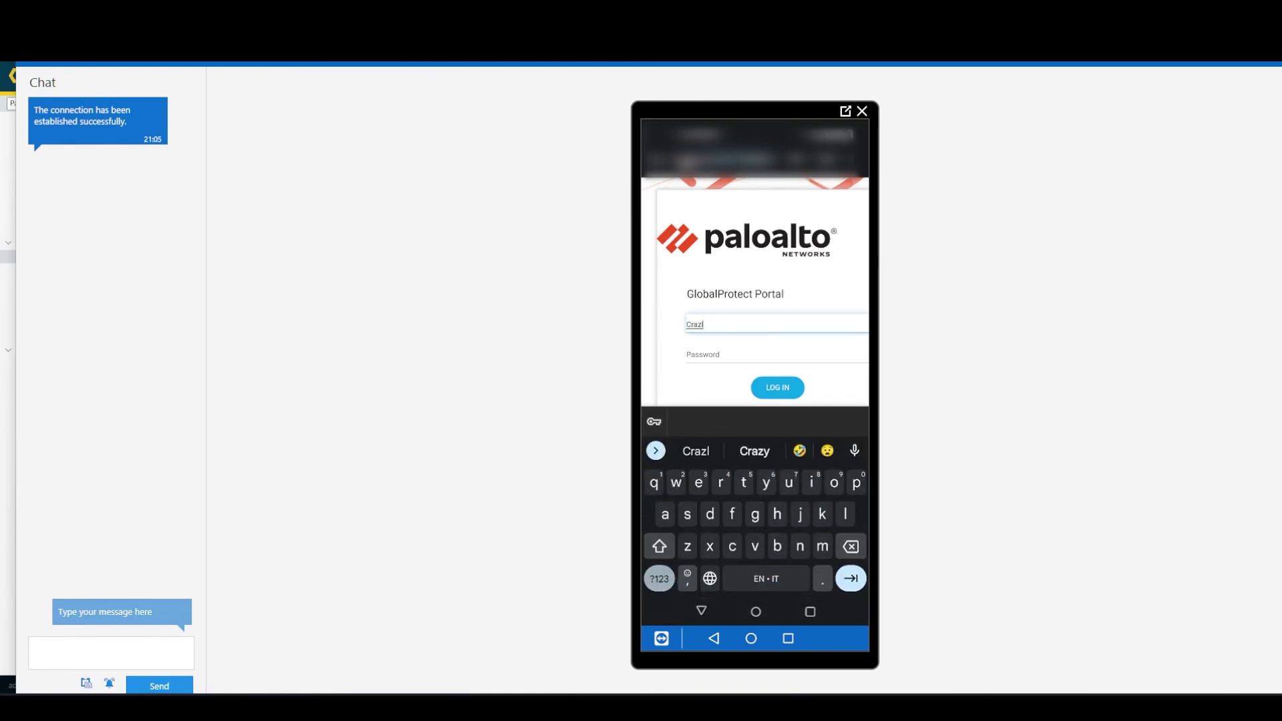
{"action": "key", "text": "BackSpace"}
{"action": "key", "text": "BackSpace"}
{"action": "key", "text": "BackSpace"}
{"action": "key", "text": "BackSpace"}
{"action": "key", "text": "BackSpace"}
{"action": "key", "text": "BackSpace"}
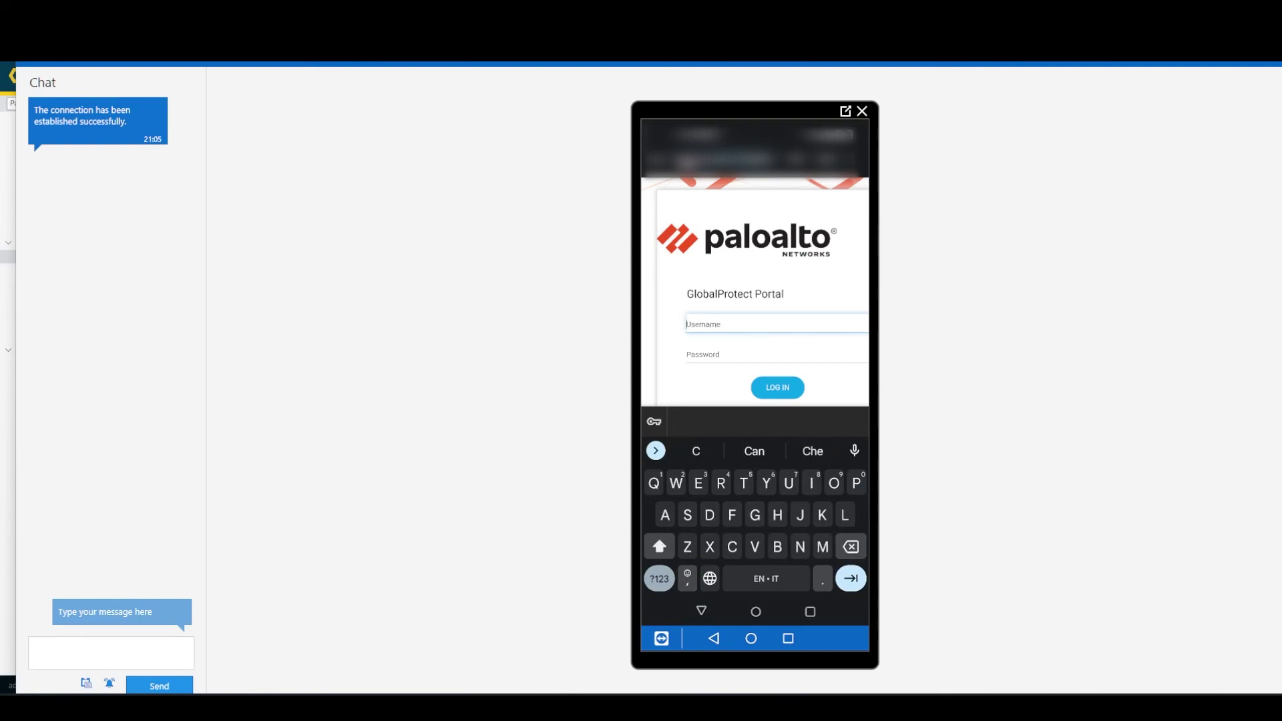
{"action": "type", "text": "crazynet"}
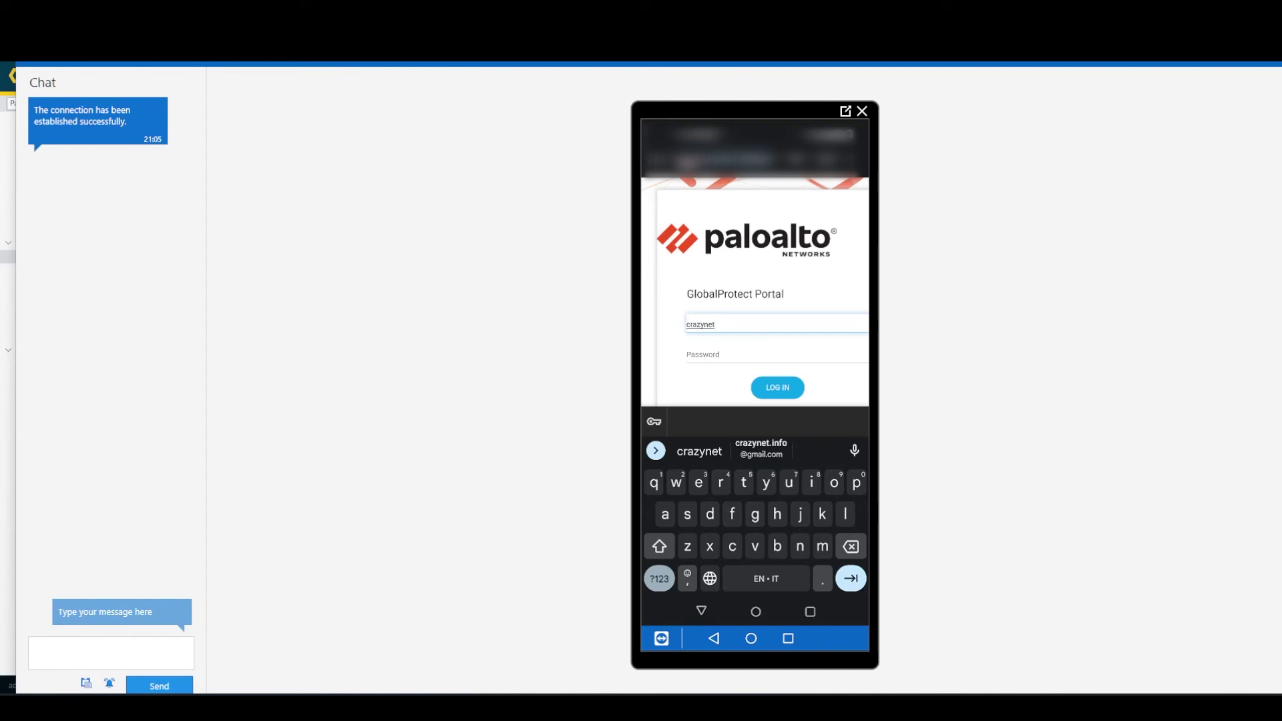
{"action": "key", "text": "Tab"}
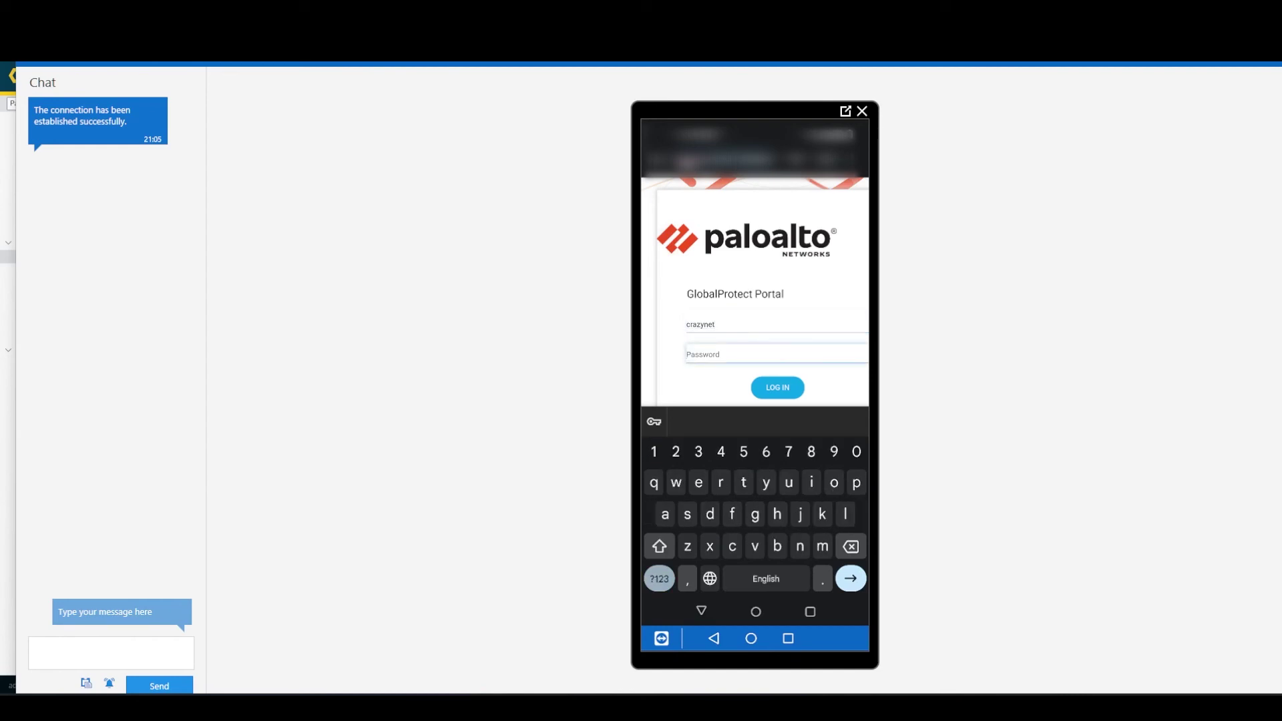
{"action": "type", "text": "2345"}
{"action": "key", "text": "Return"}
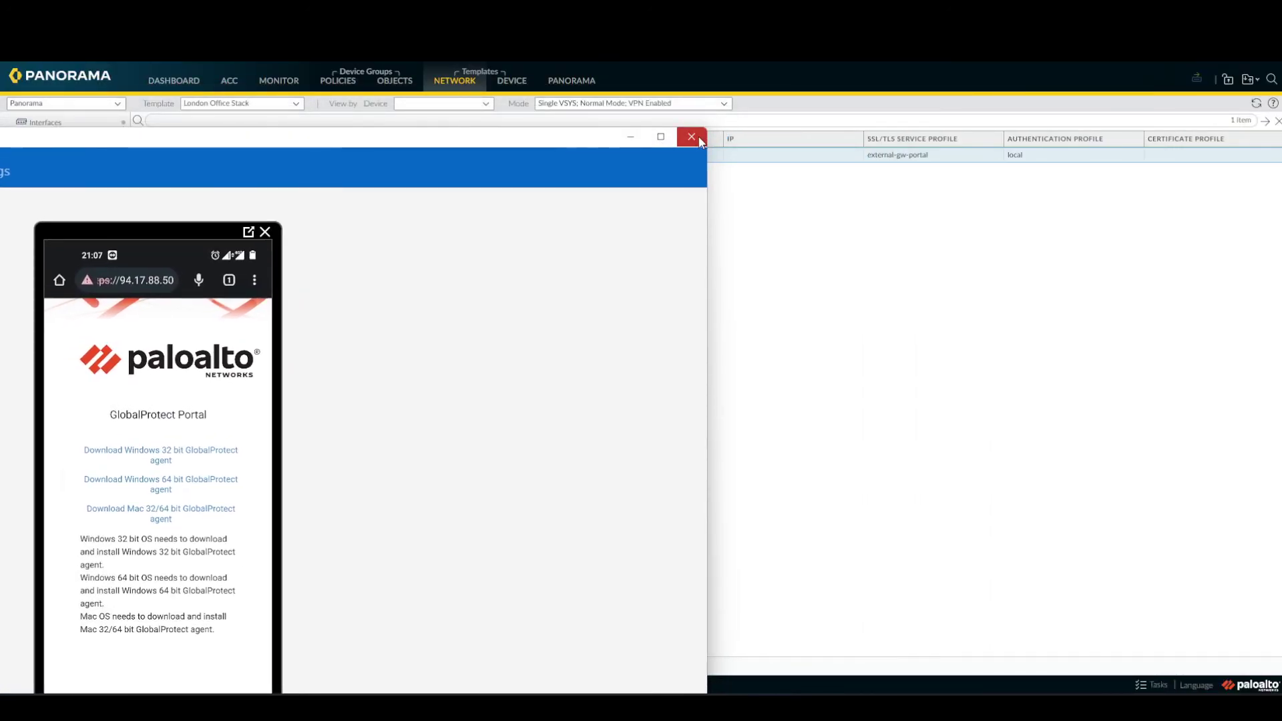
Close the TeamViewer phone window and show the GlobalProtect logs under Monitor.
{"action": "left_click", "coordinate": [691, 133]}
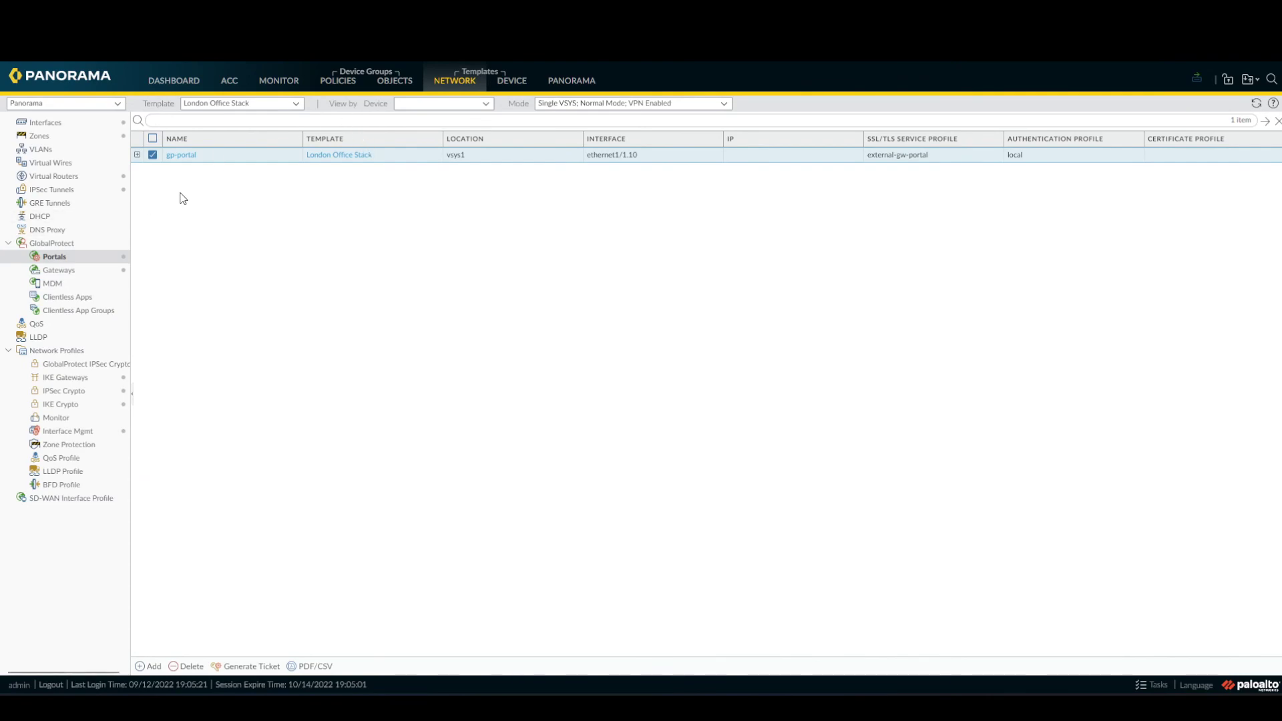
{"action": "left_click", "coordinate": [291, 83]}
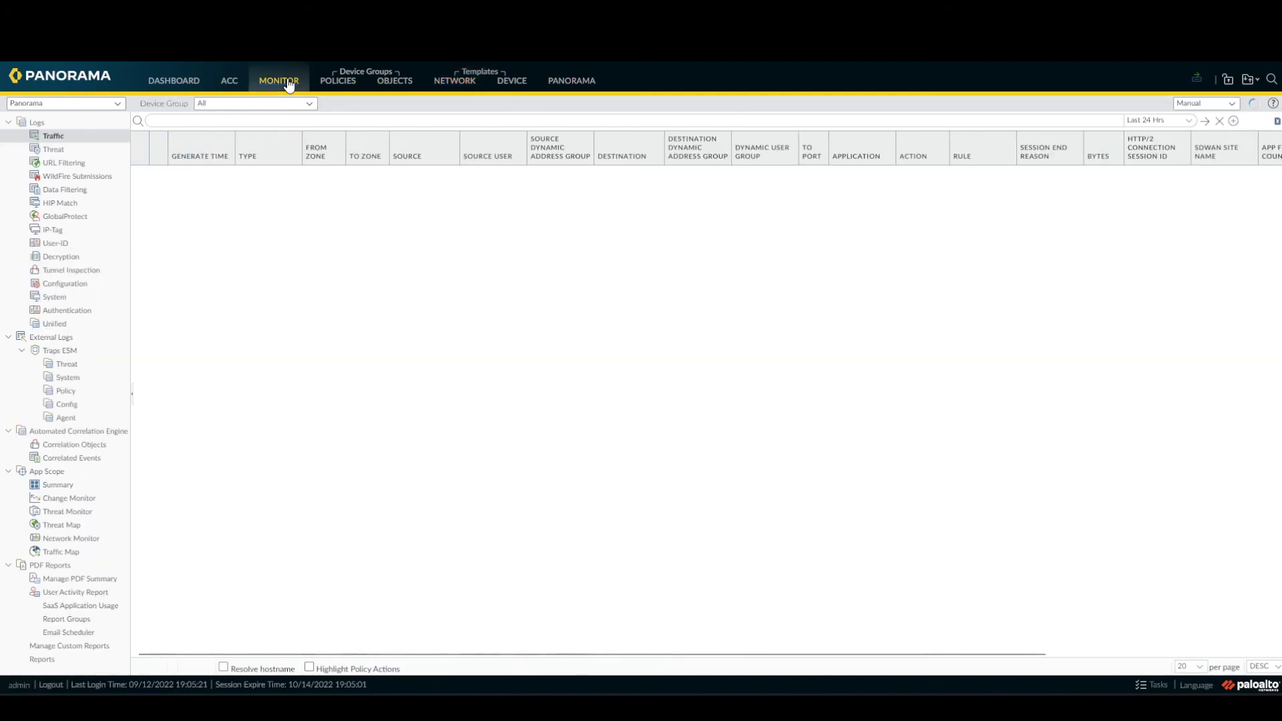
{"action": "left_click", "coordinate": [65, 217]}
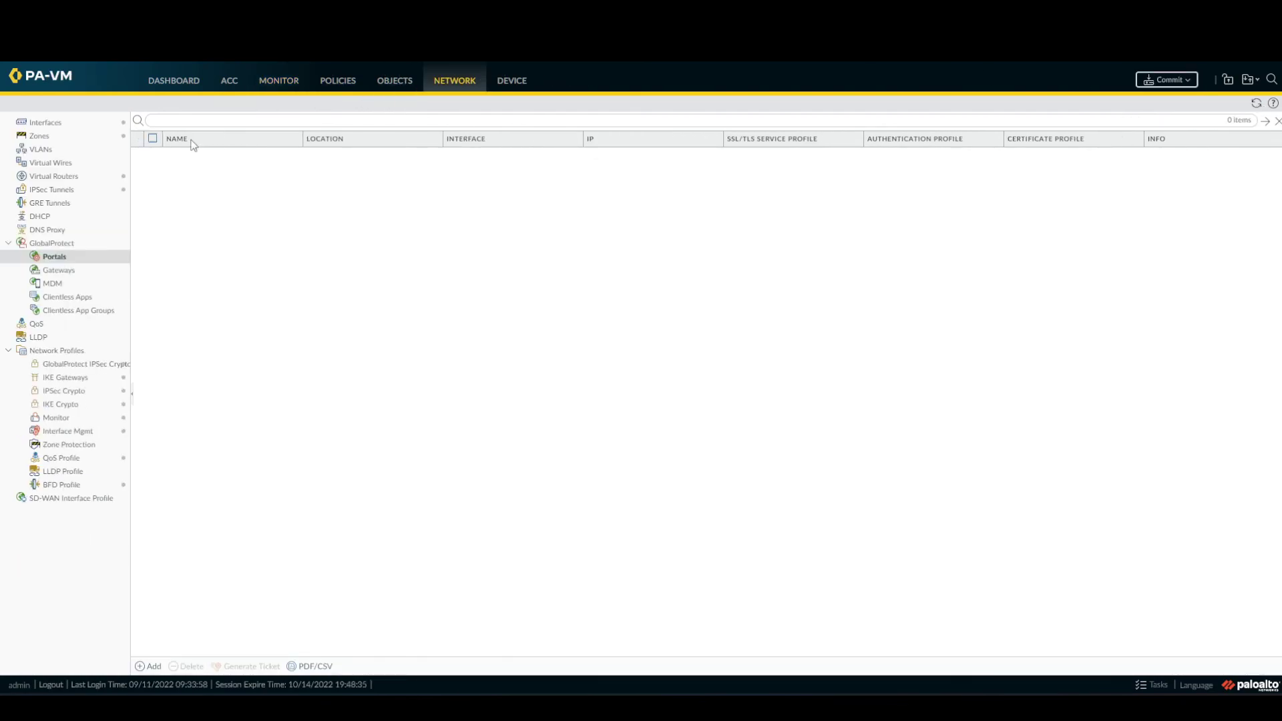
On the firewall, open Monitor > GlobalProtect logs and inspect the newest Local Database portal-auth login.
{"action": "left_click", "coordinate": [267, 86]}
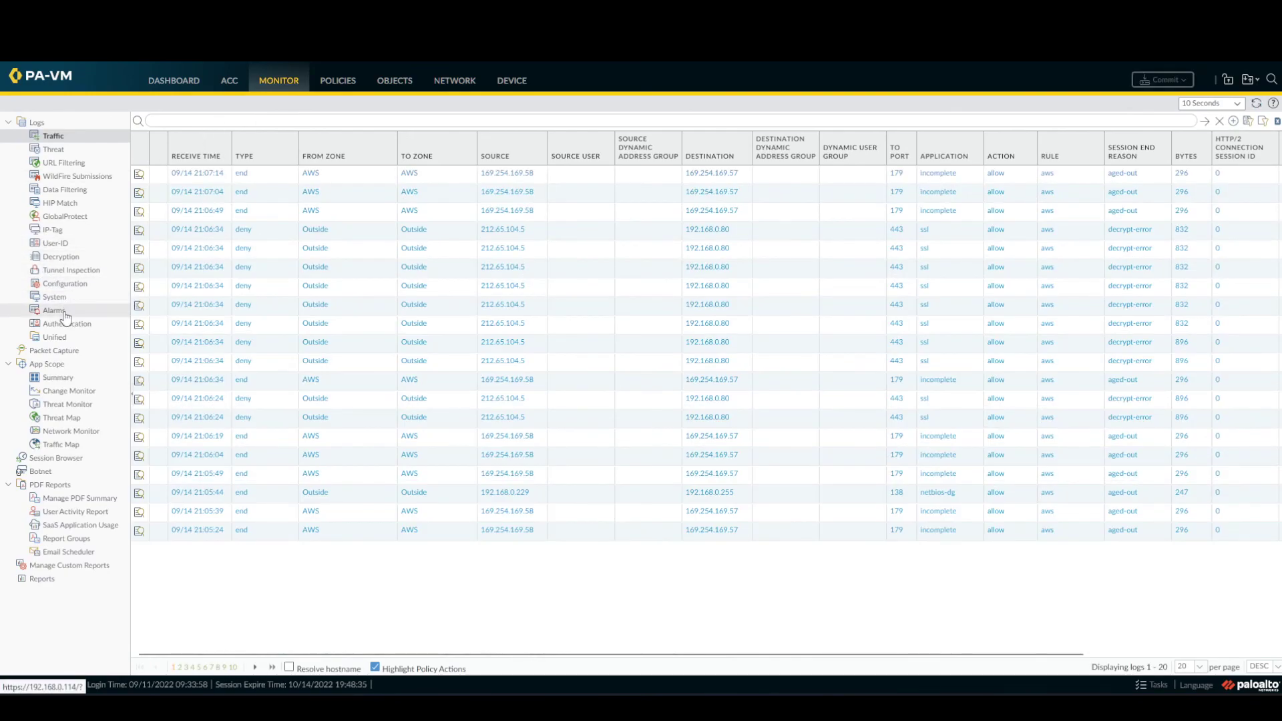
{"action": "left_click", "coordinate": [92, 220]}
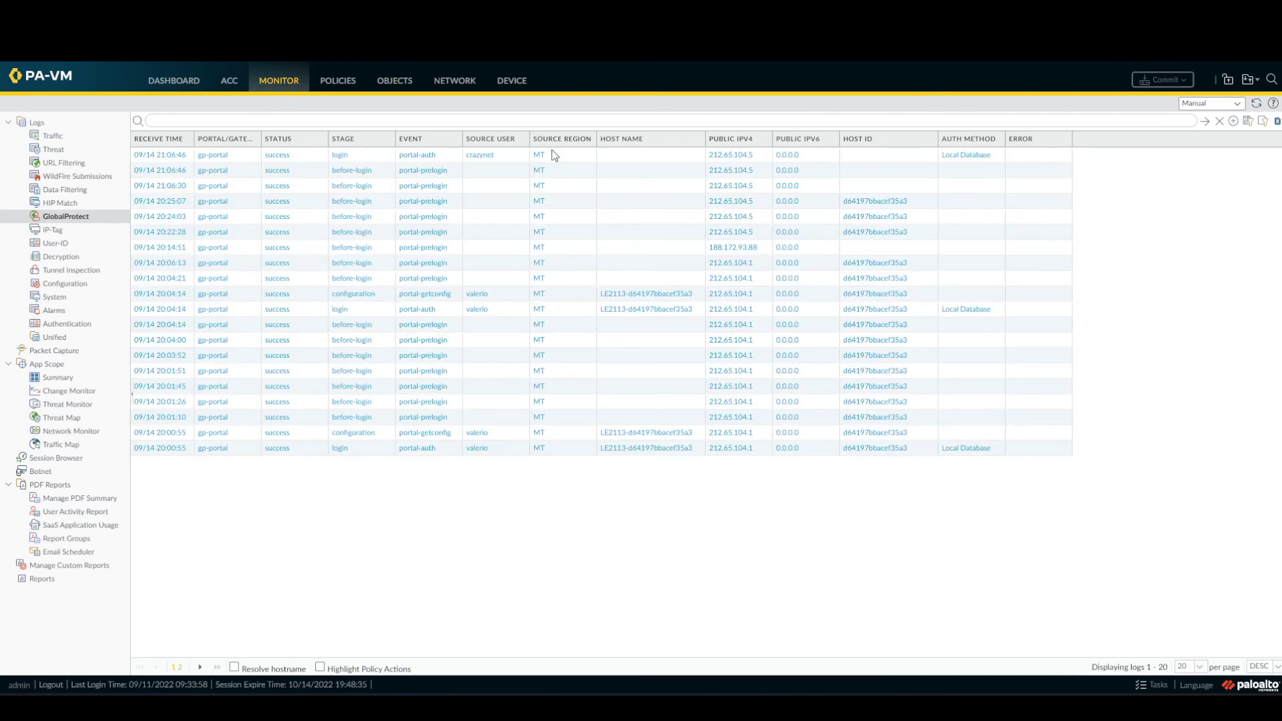
{"action": "left_click", "coordinate": [564, 155]}
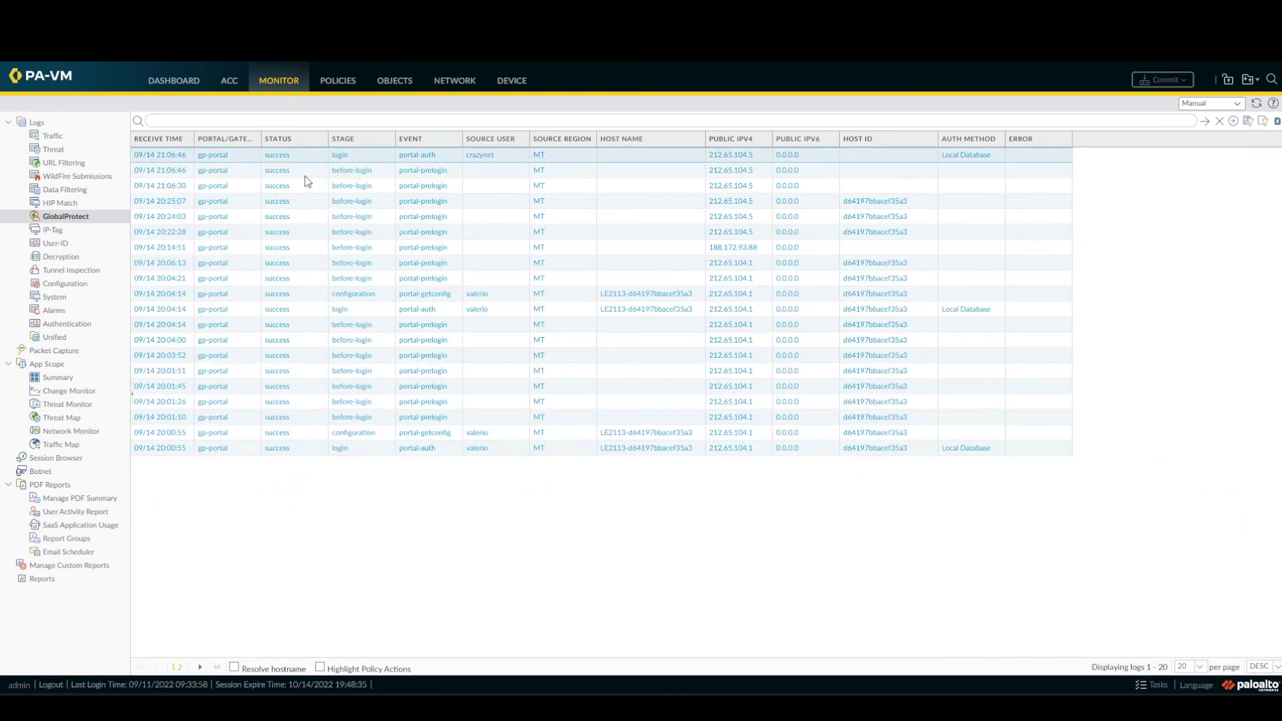